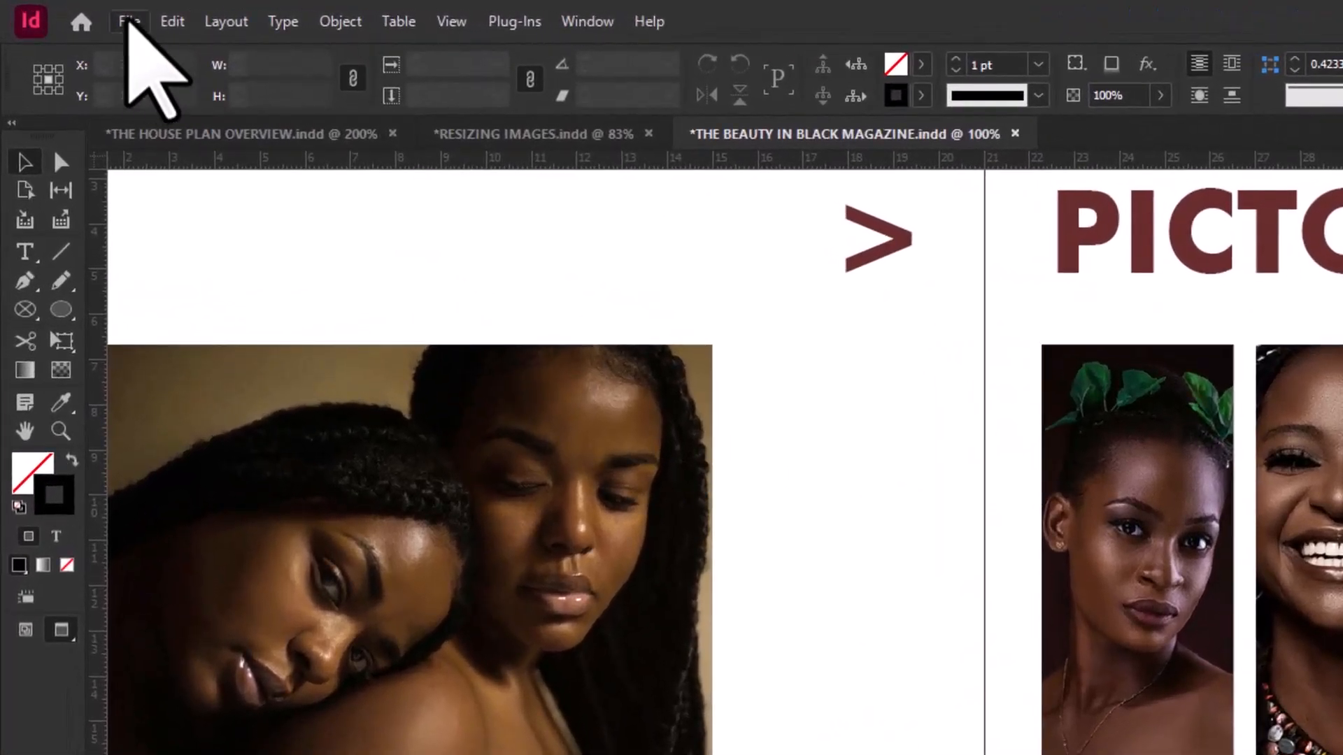
Step: Start defining a new document preset and choose US Business Card as its page size
left_click(128, 20)
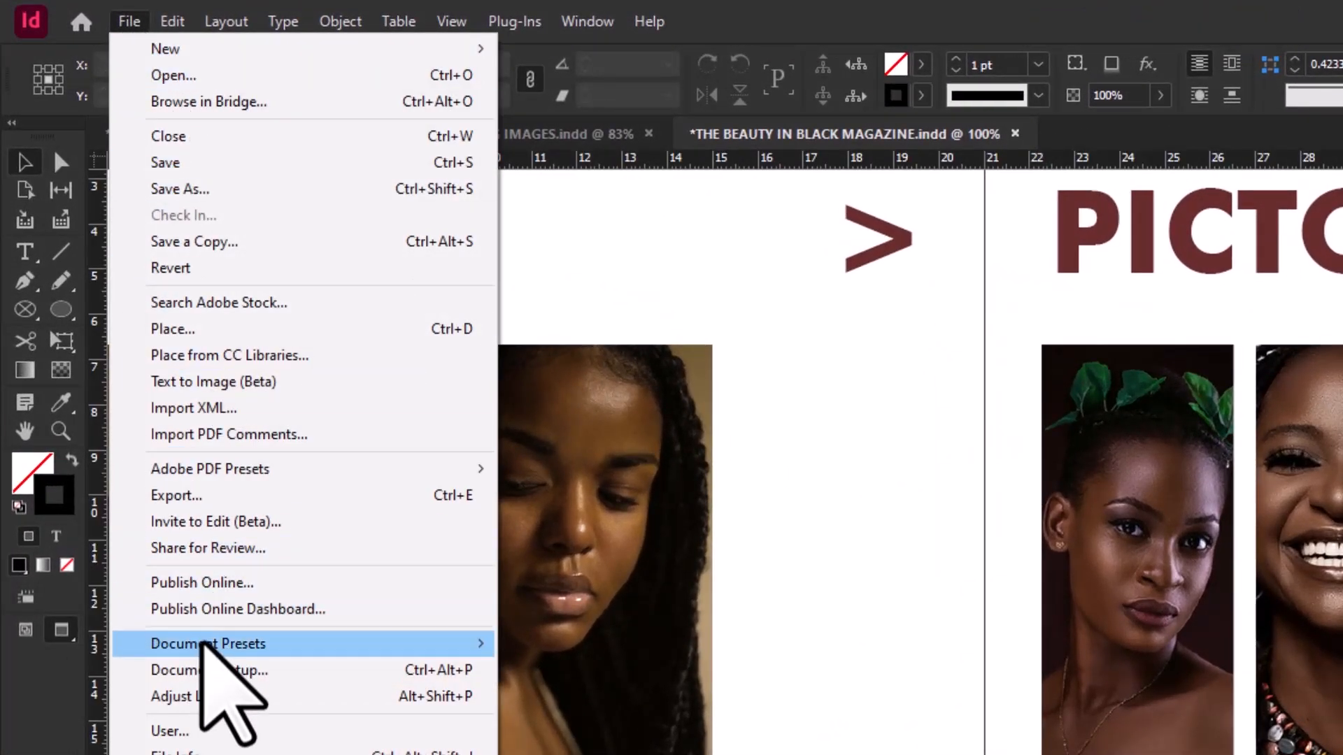
mouse_move(210, 643)
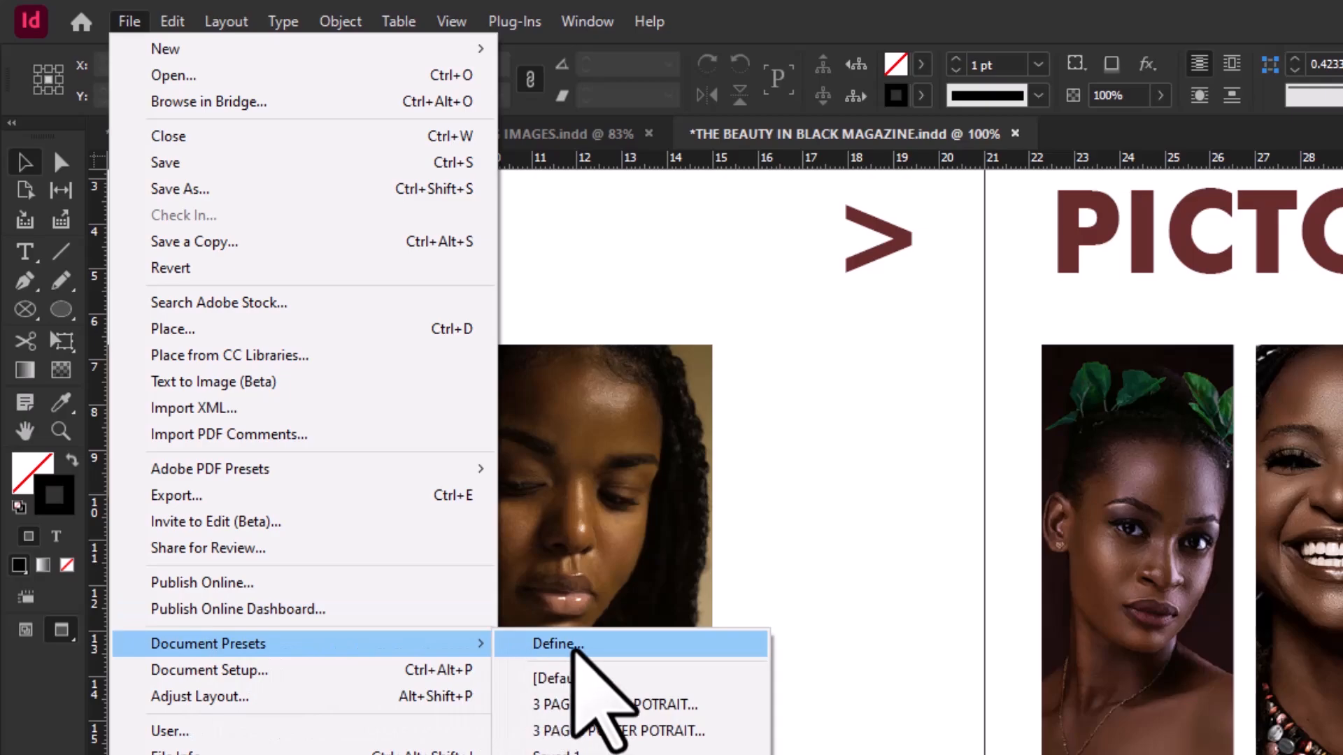
left_click(574, 644)
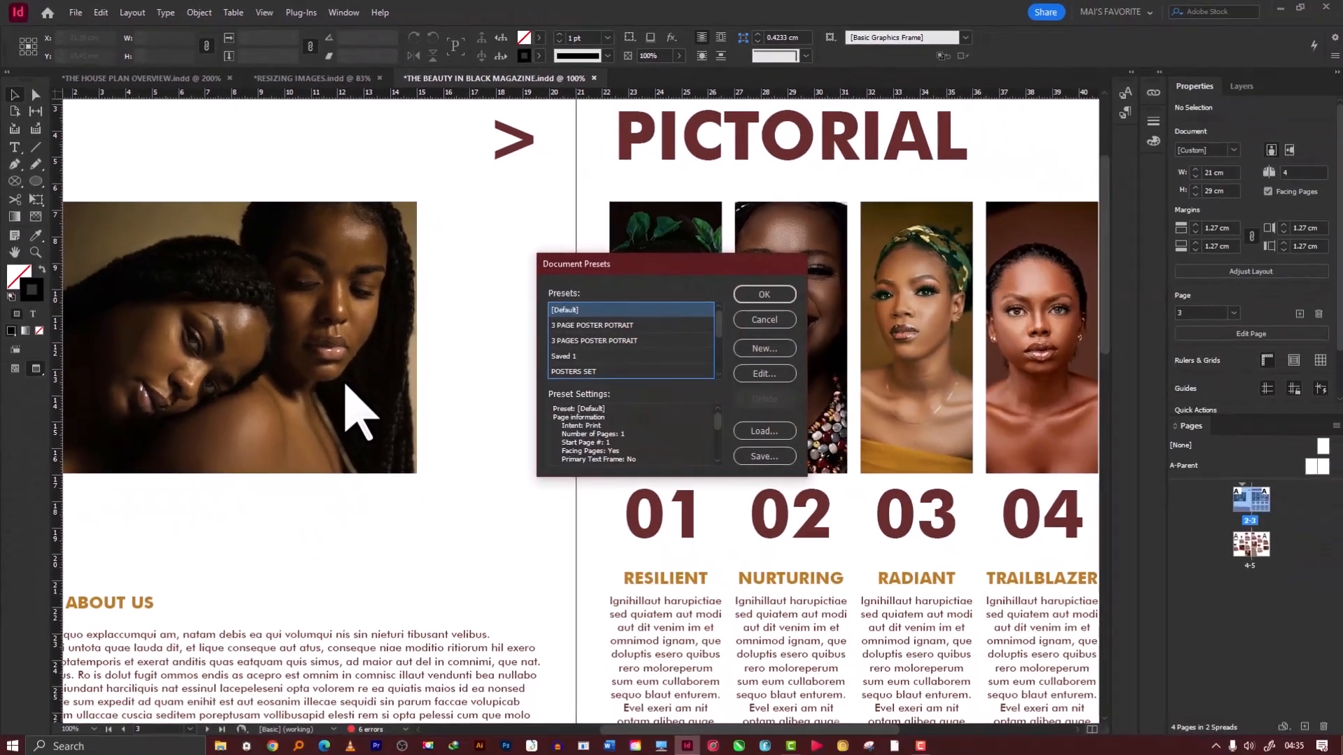
left_click(763, 347)
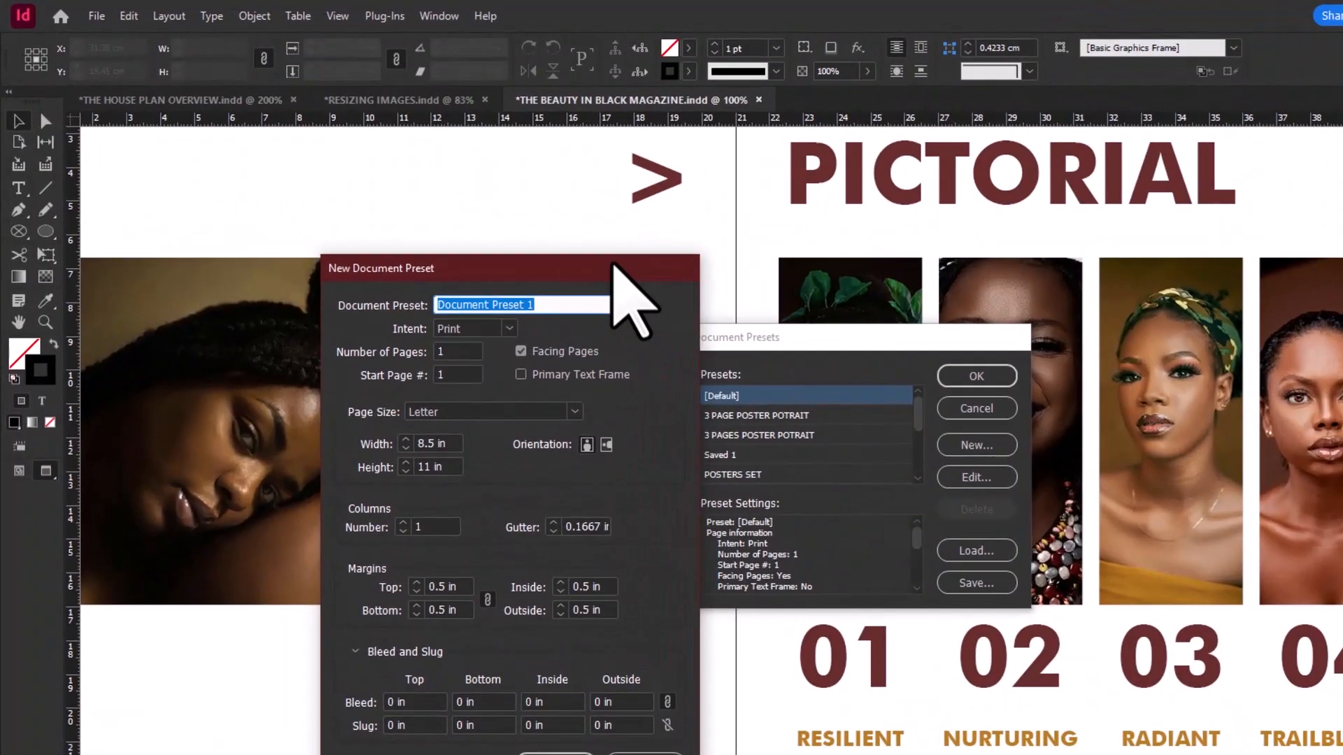
left_click_drag(691, 309, 736, 264)
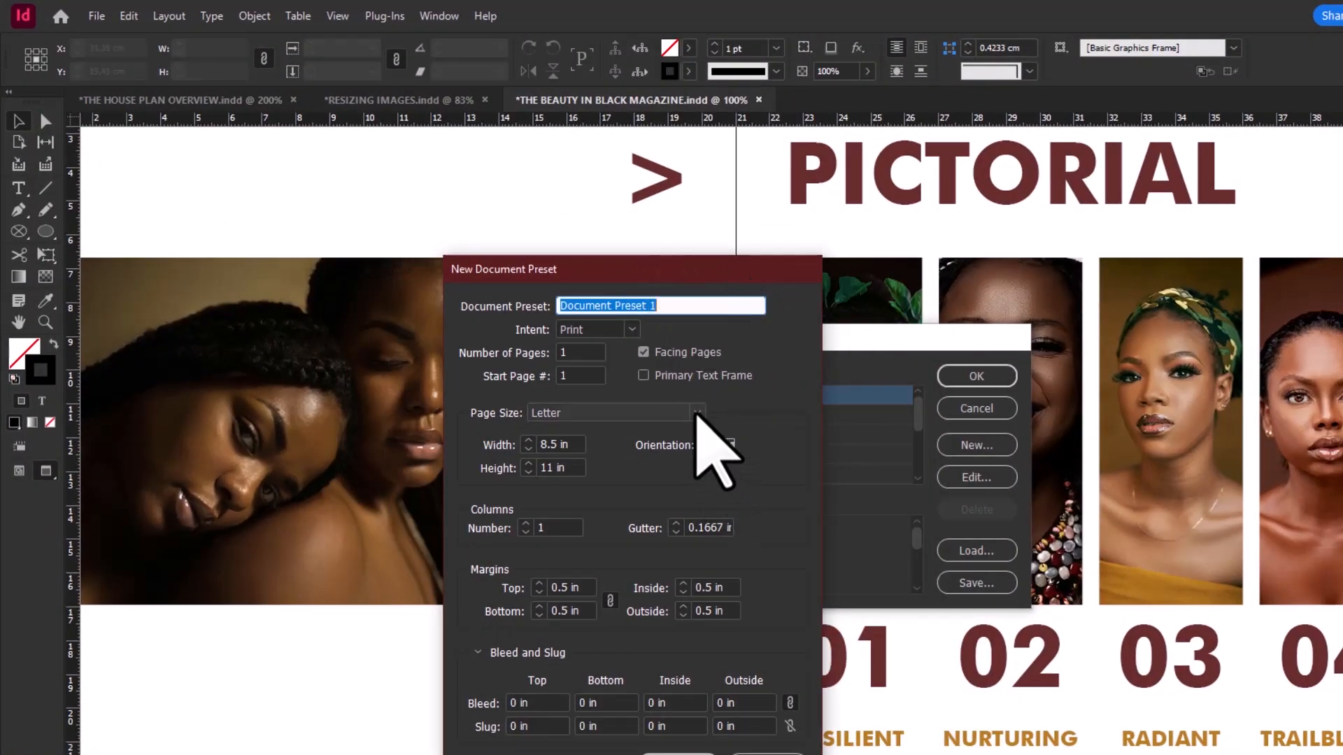
left_click(699, 414)
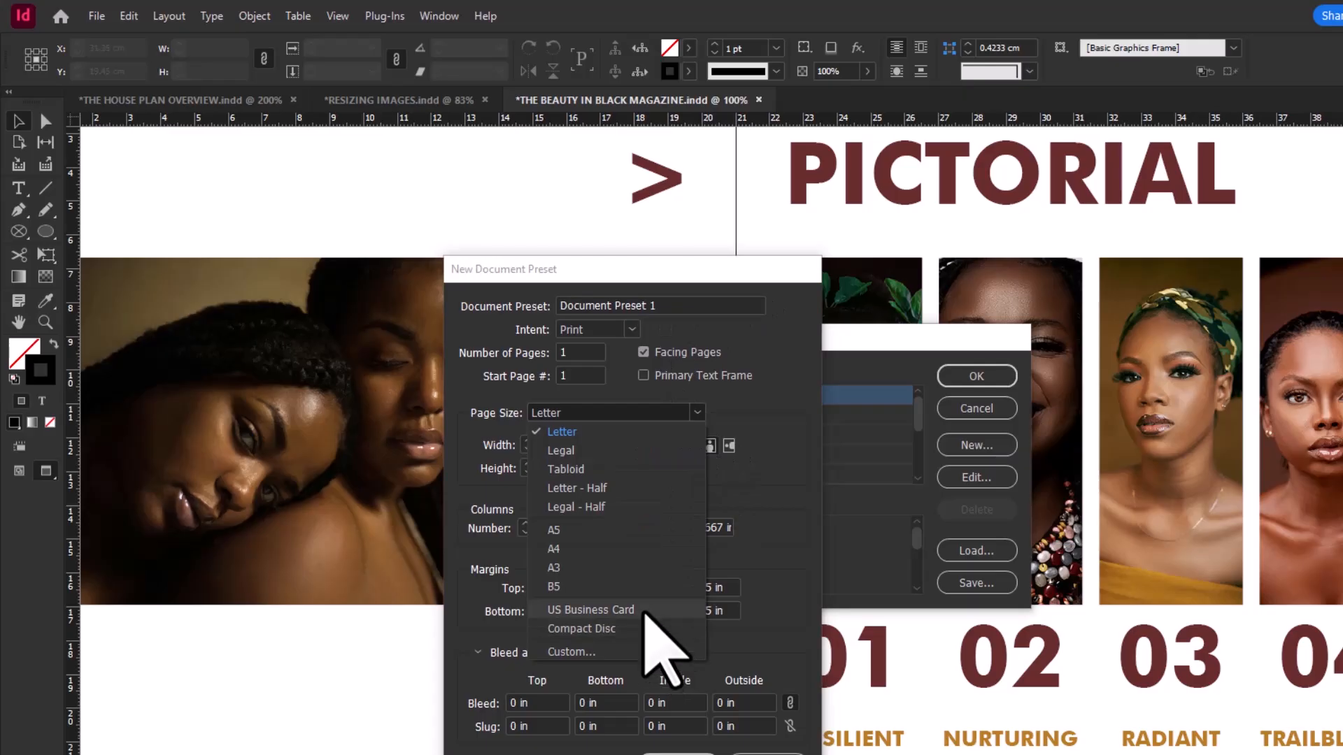
left_click(645, 612)
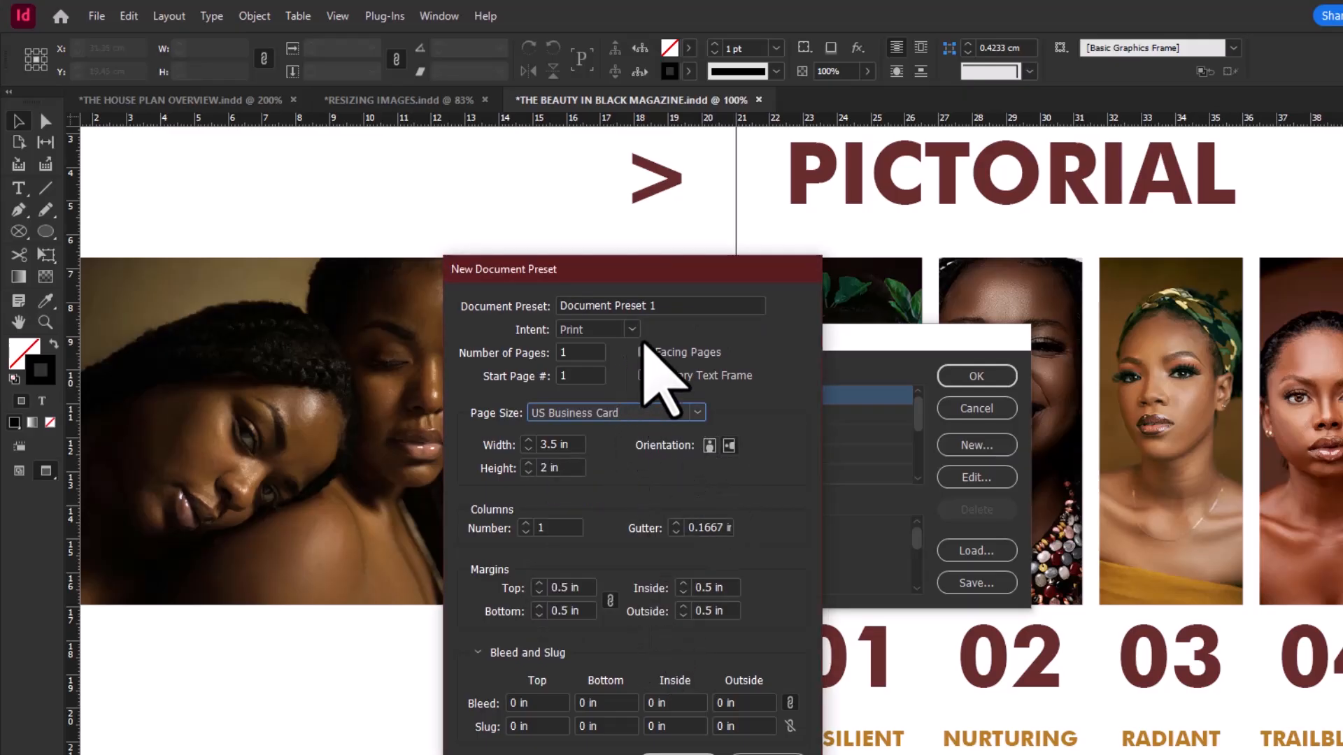
Step: Name the new document preset US BUSINESS and set its number of pages to 2
left_click_drag(665, 294, 544, 297)
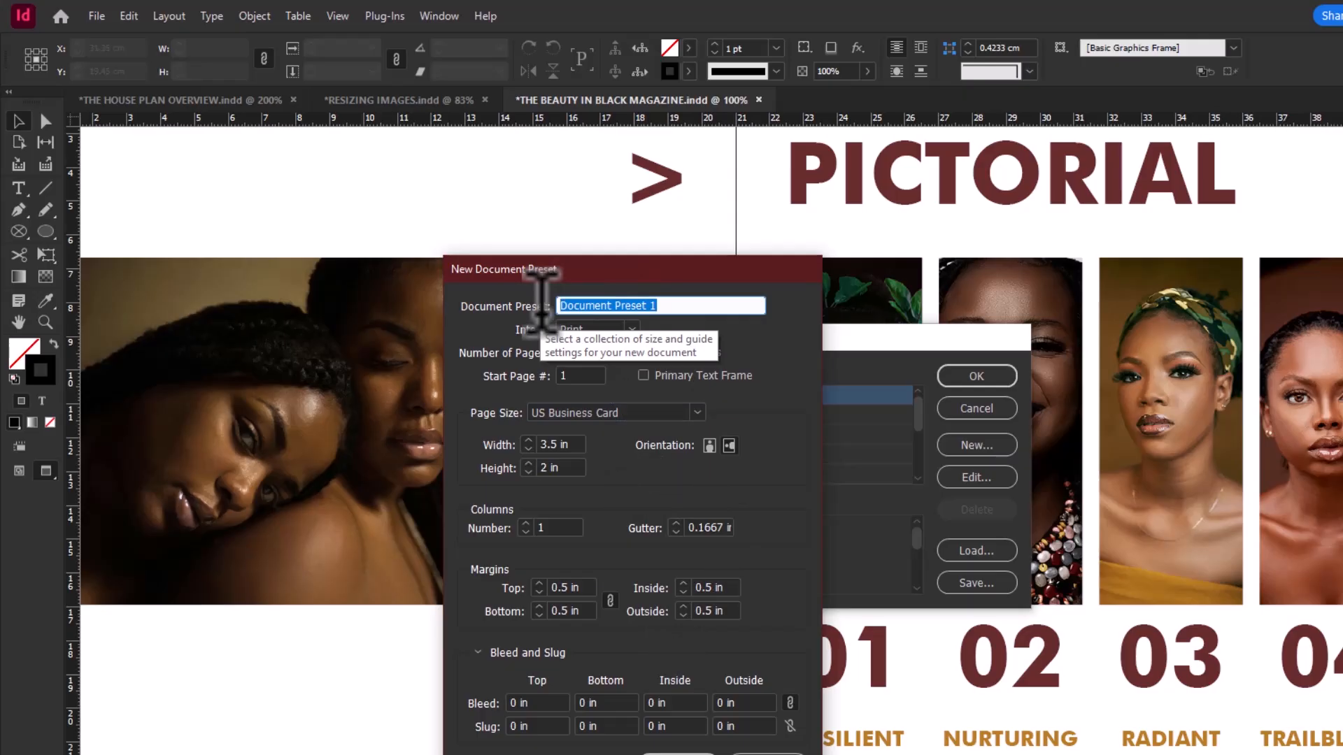
type("US")
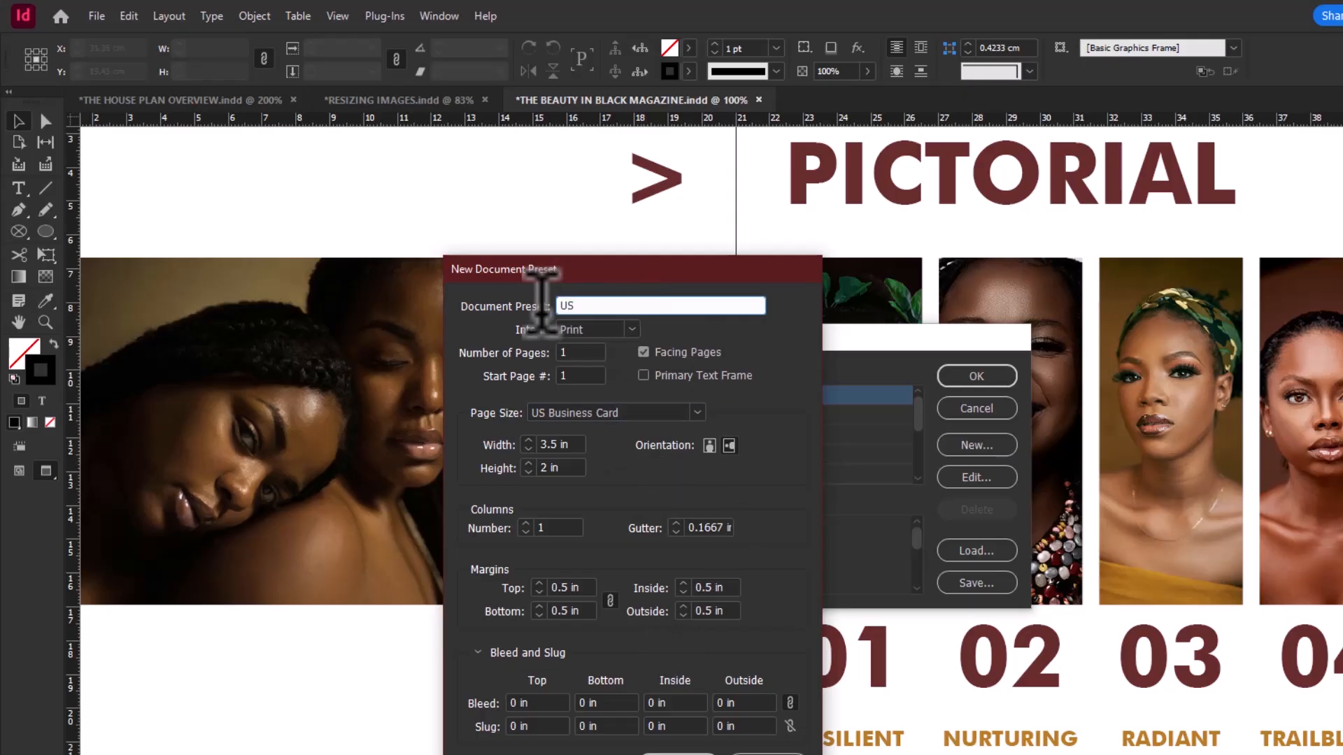
type(" BUSINESS")
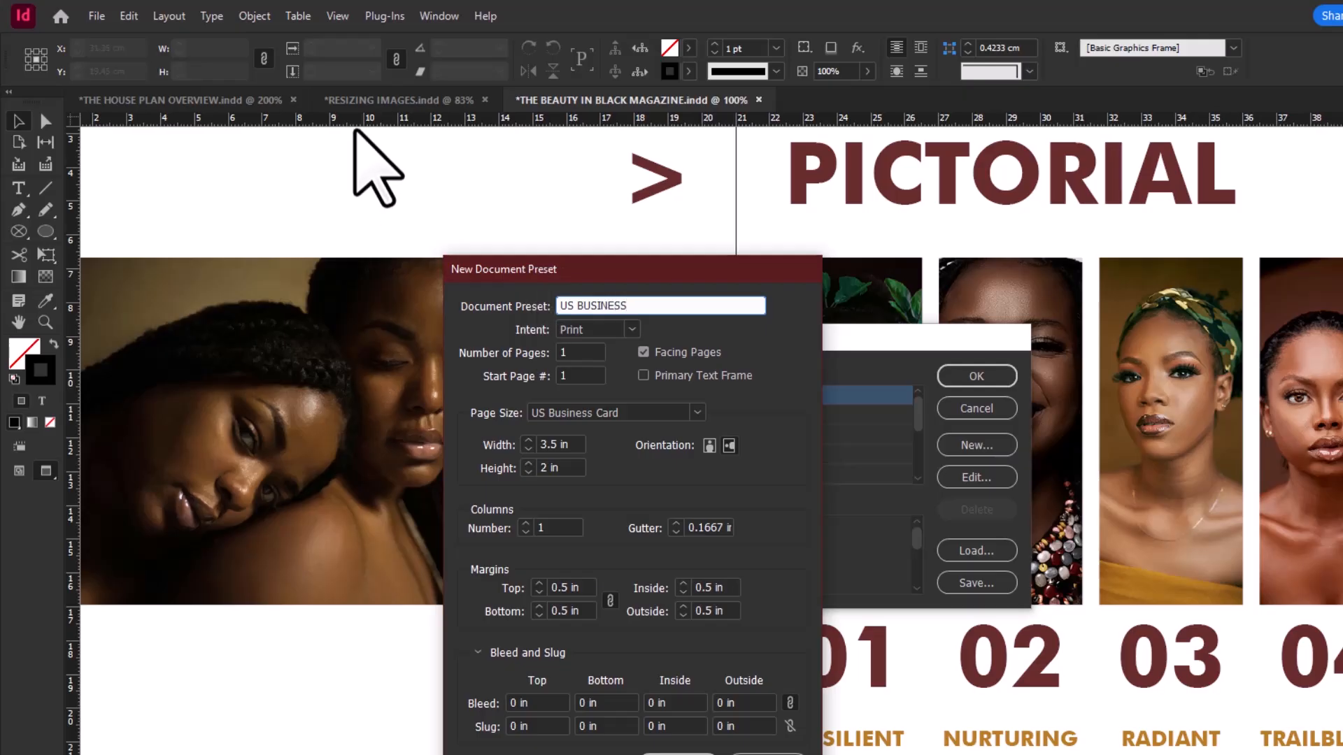
left_click_drag(579, 350, 557, 349)
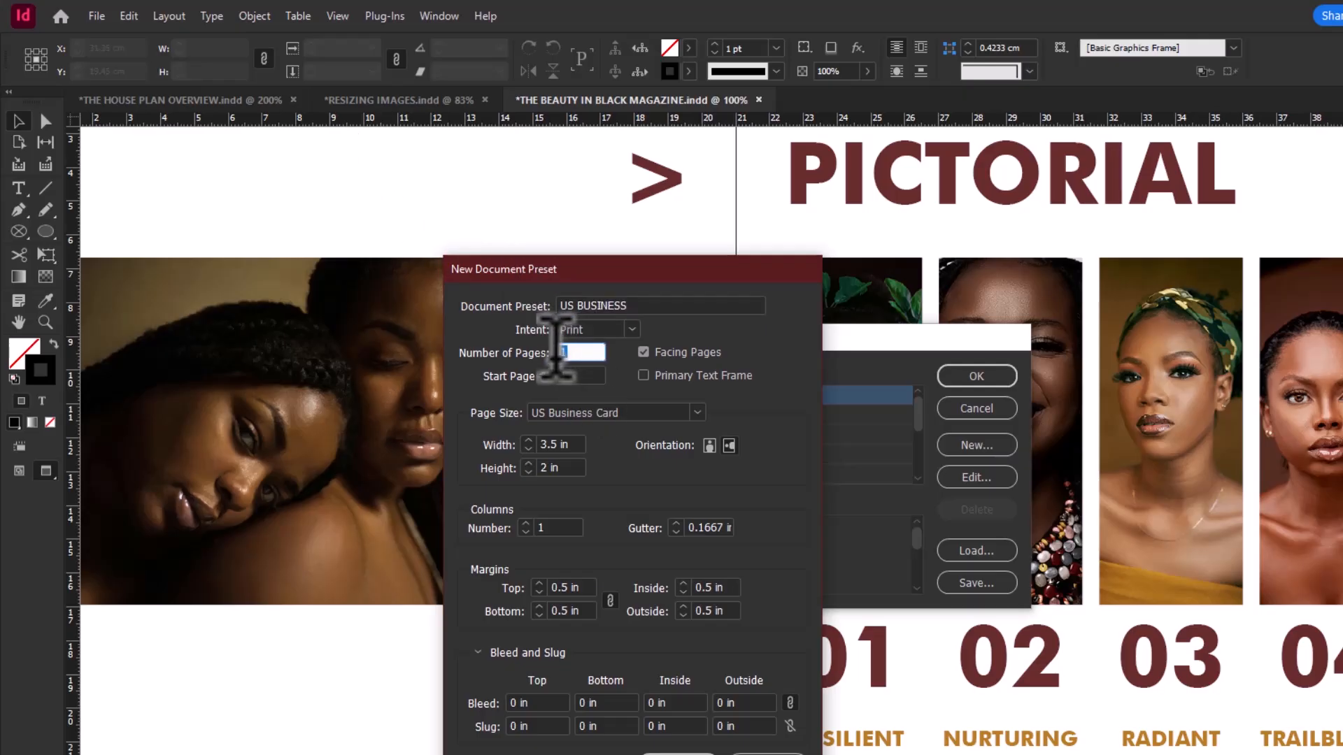
type("2")
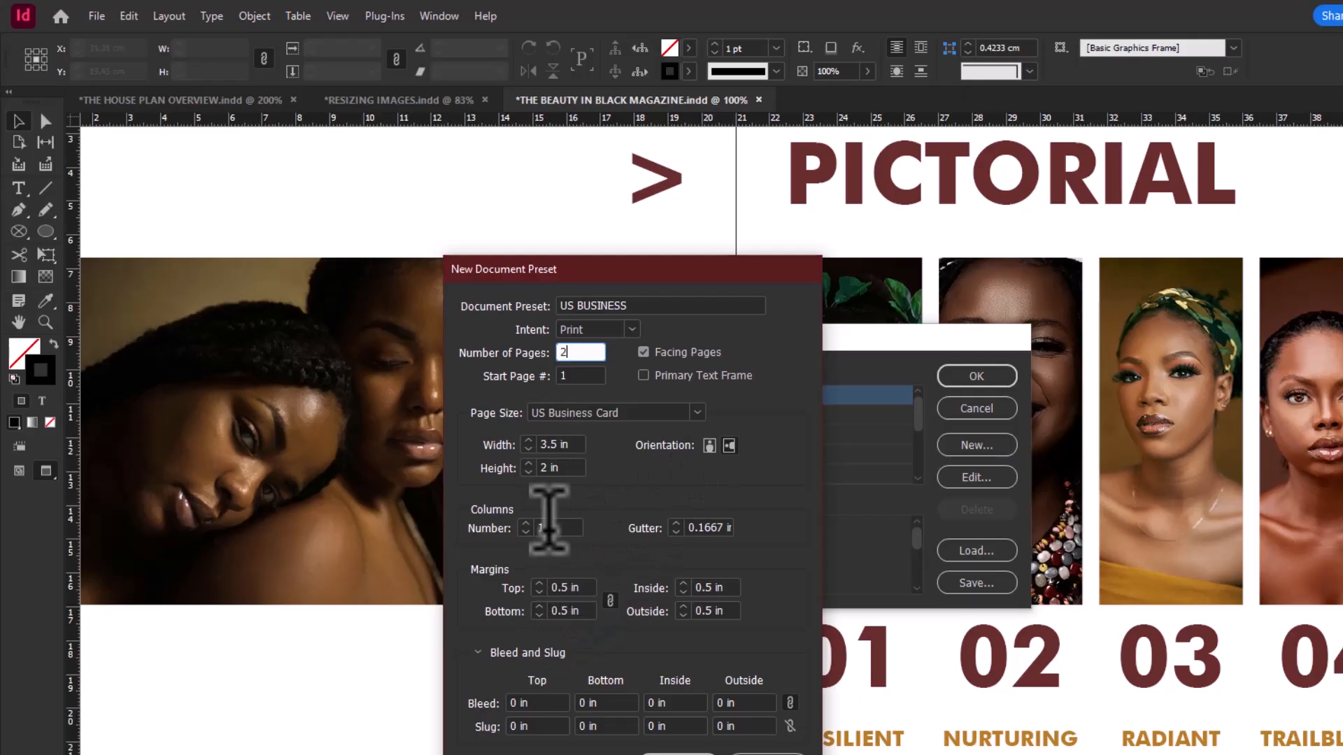
Step: Give the preset 5 columns with a gutter of 0.125 in
double_click(549, 526)
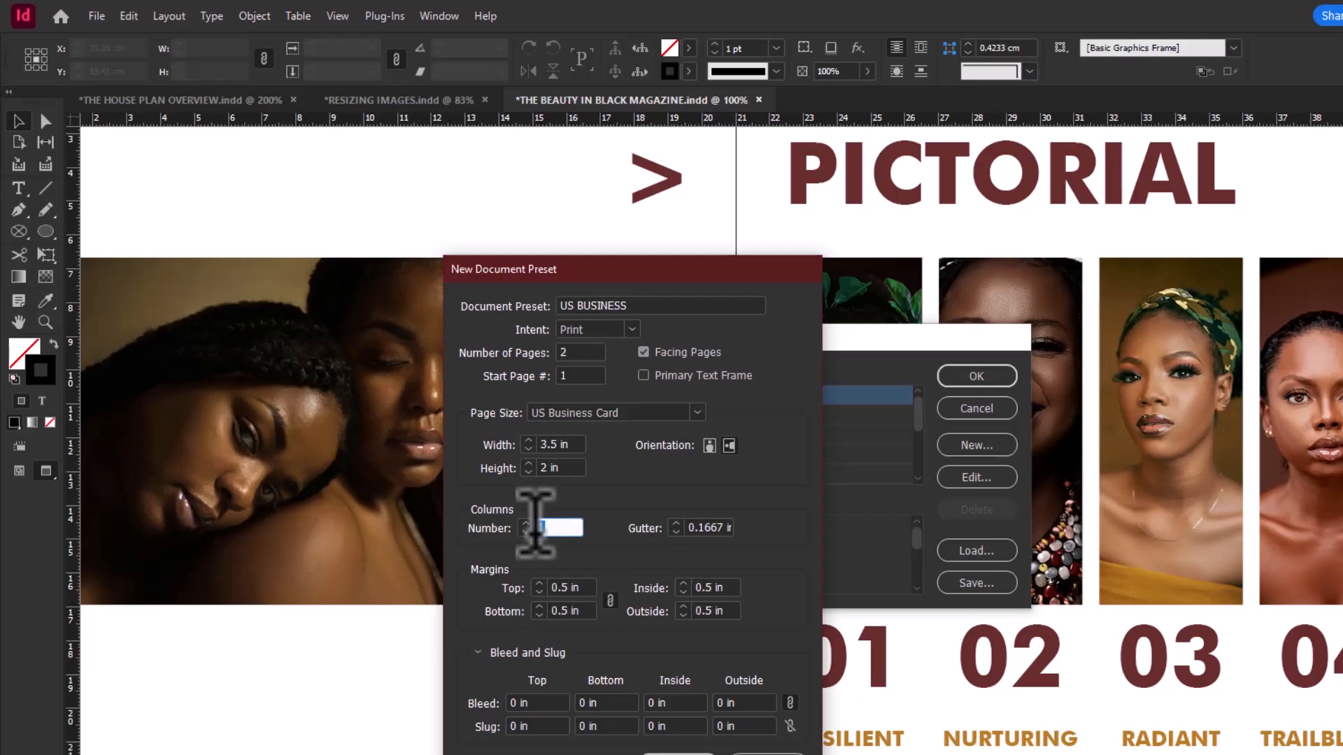
type("5")
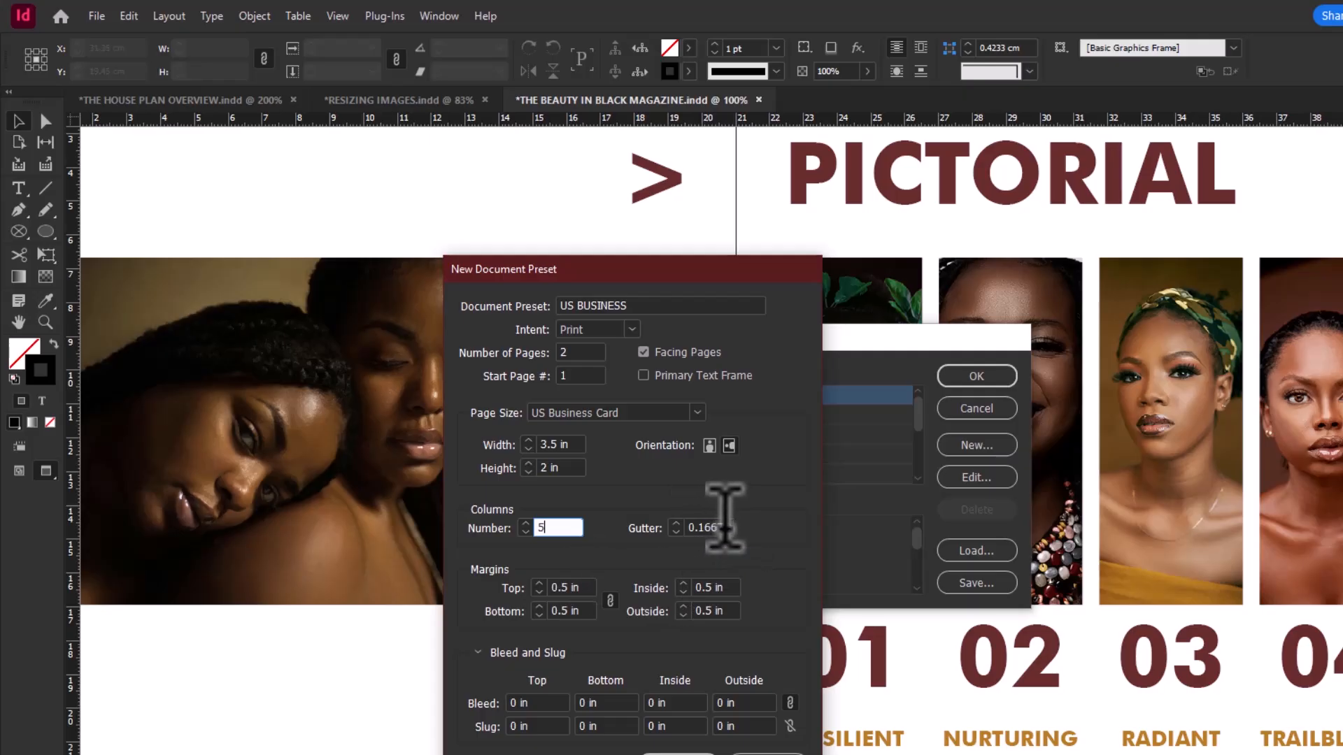
key("Tab")
left_click_drag(722, 520, 684, 520)
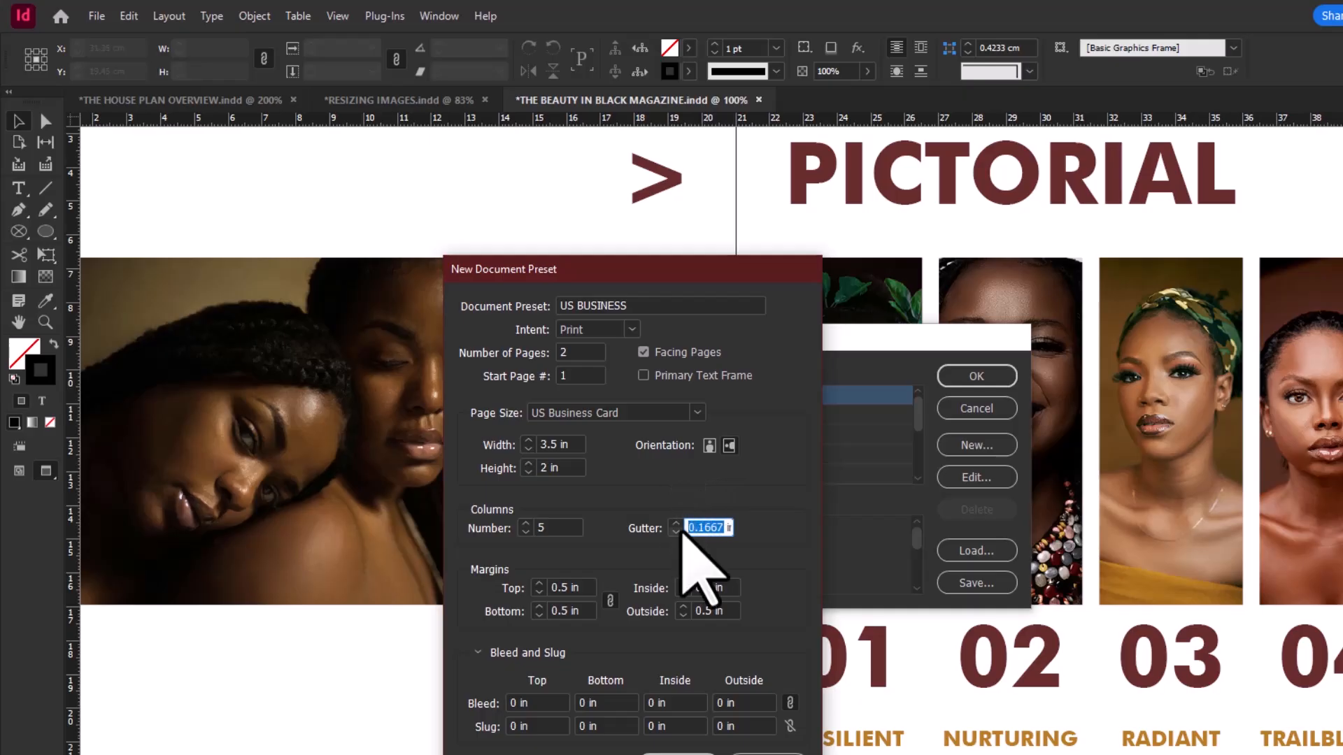
type("0.125")
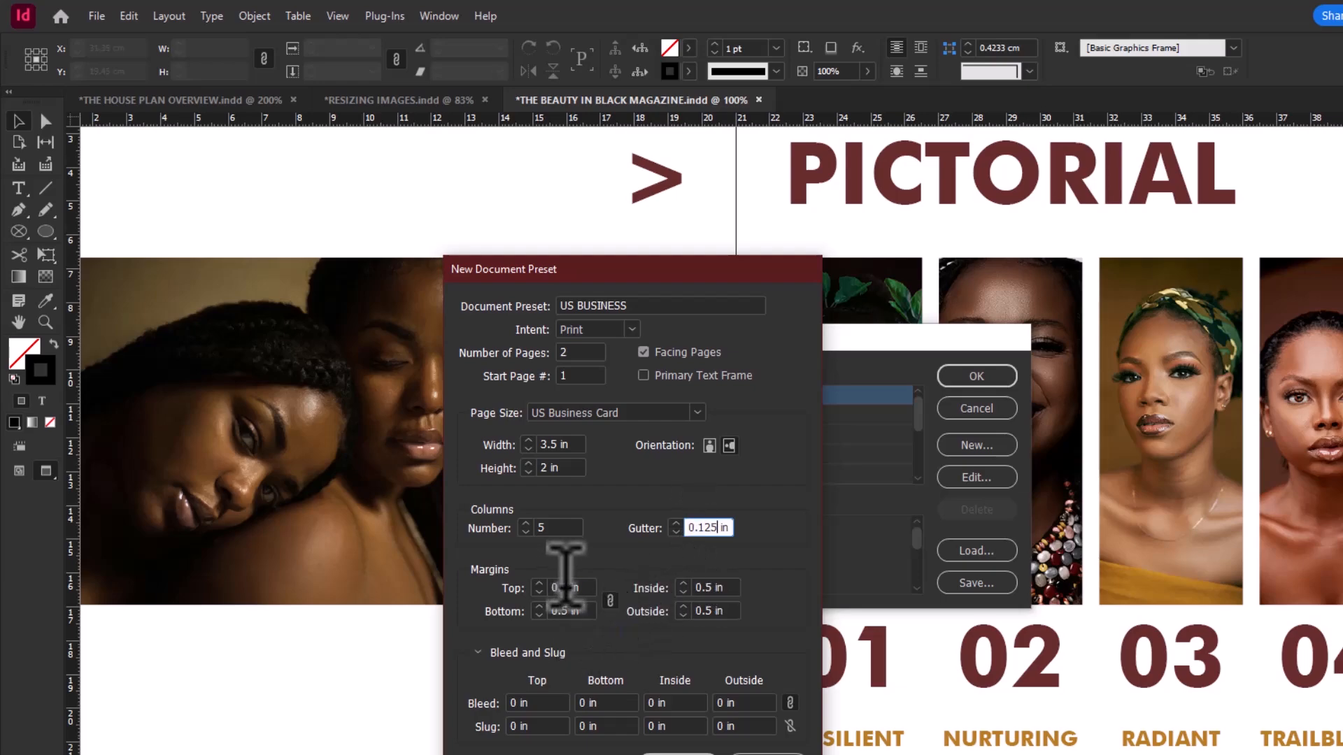
Step: Set all linked margins of the preset to 0.25 cm, keeping the bleed and slug settings expanded
double_click(569, 586)
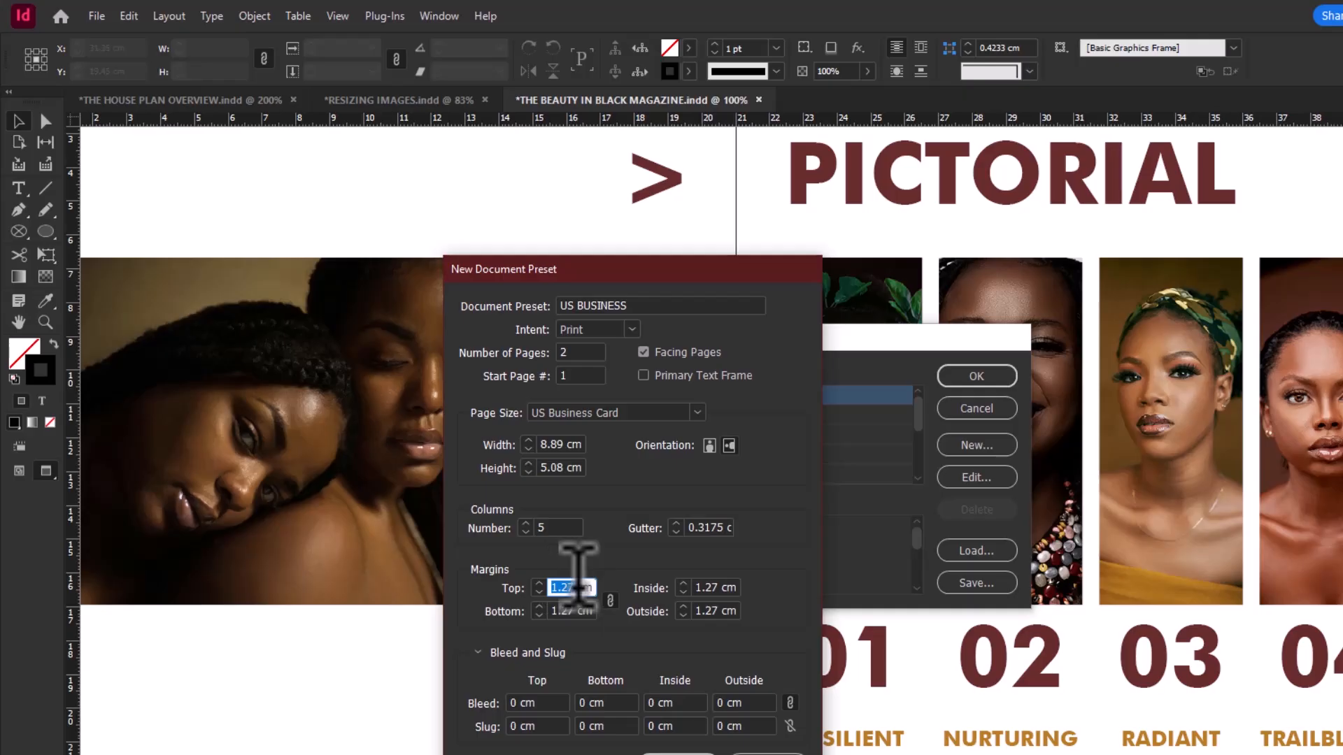
type("0.25")
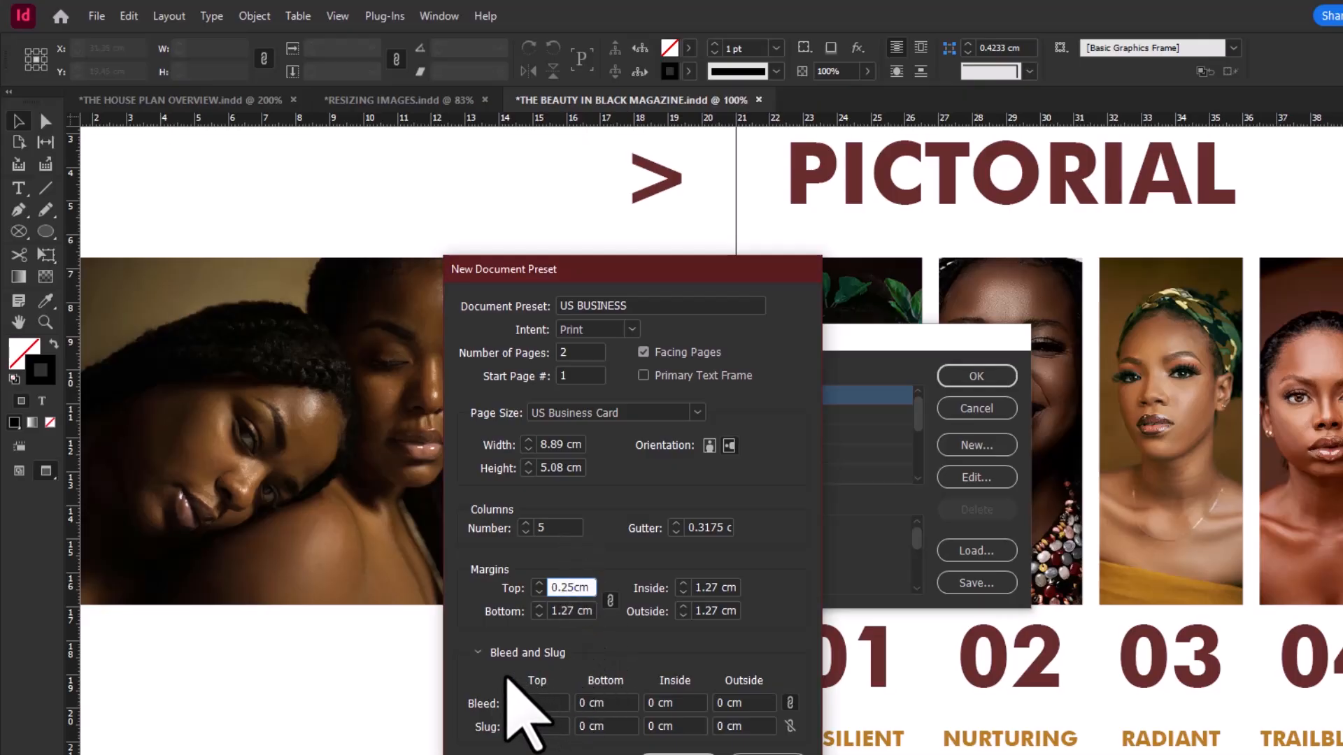
left_click(478, 653)
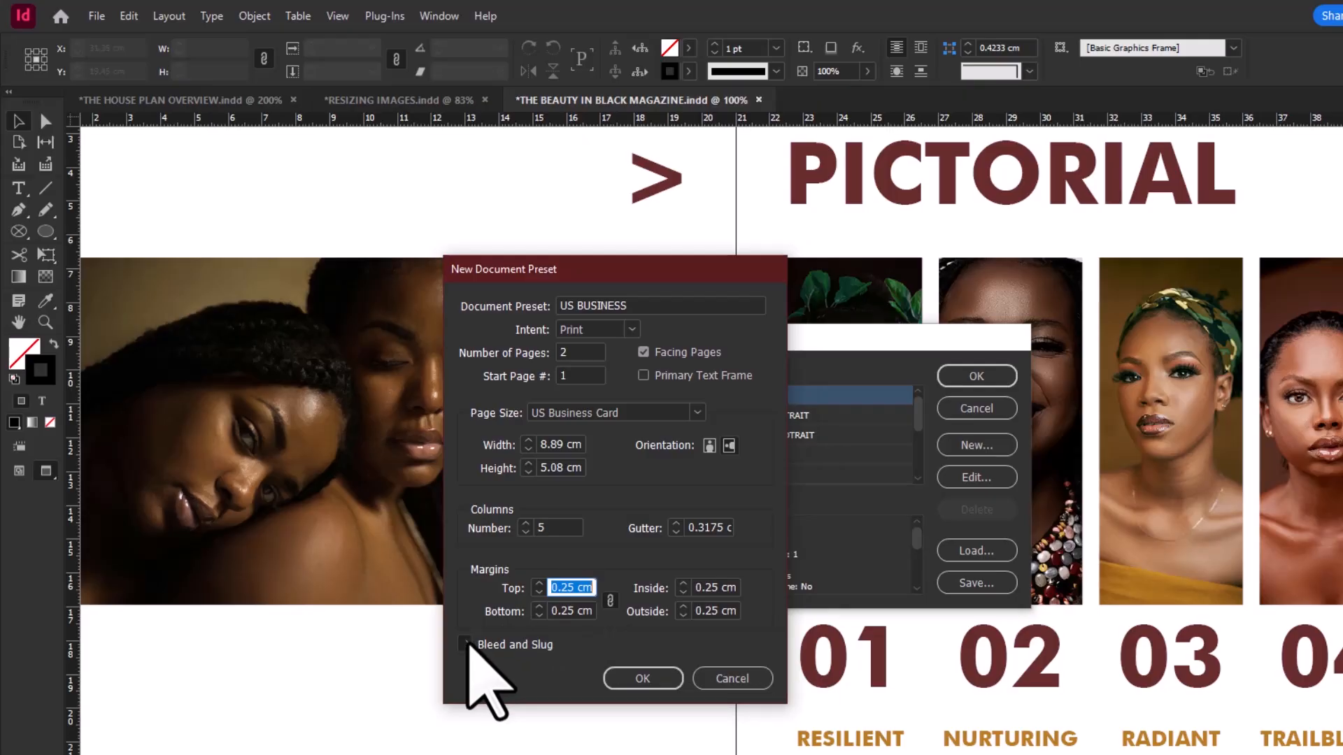
left_click(470, 644)
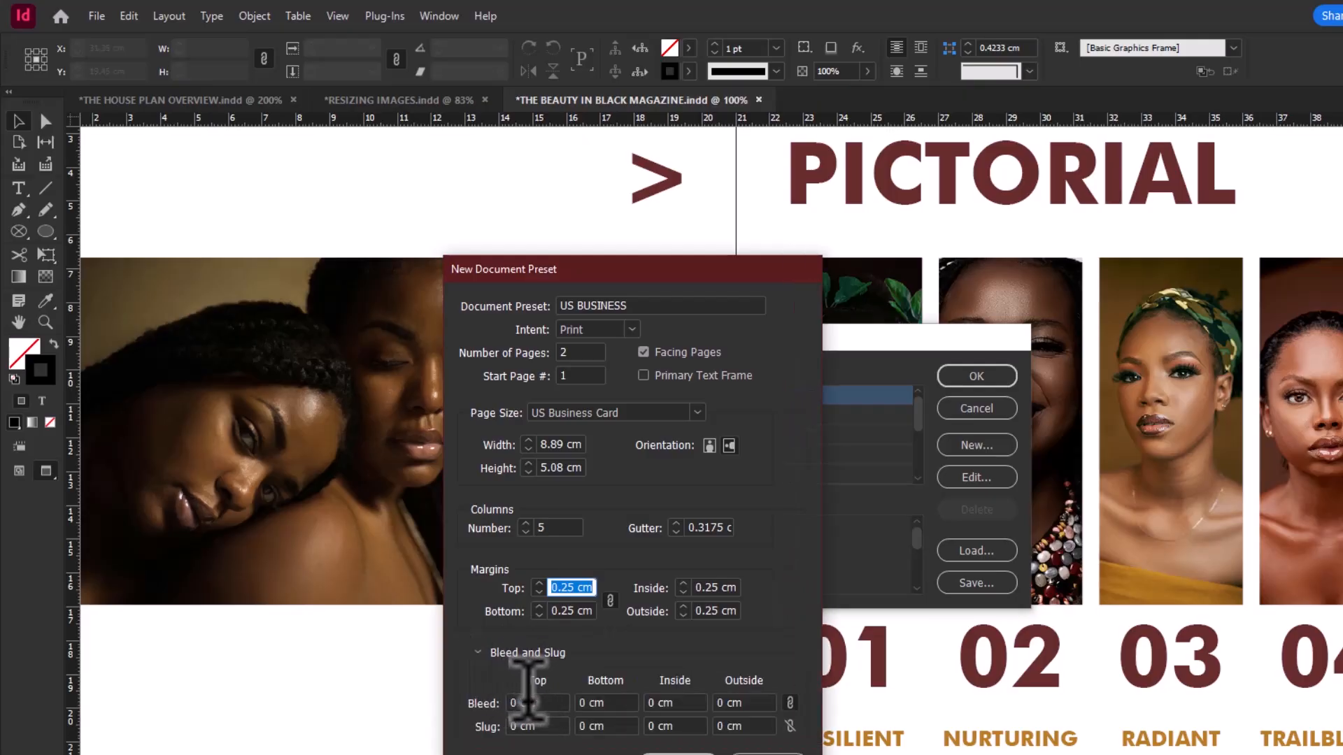
Step: Set the preset's bleed to 0.125 cm and save the new document preset
left_click(518, 699)
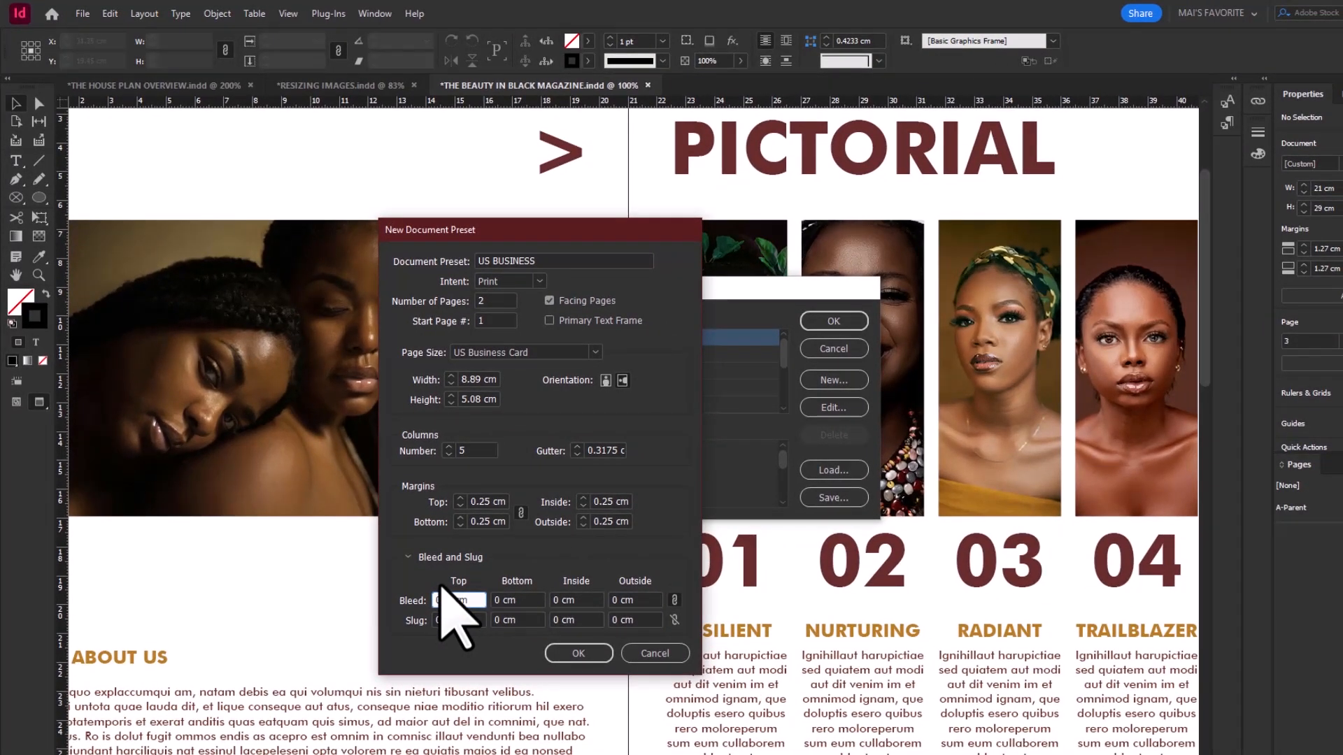
type(".125")
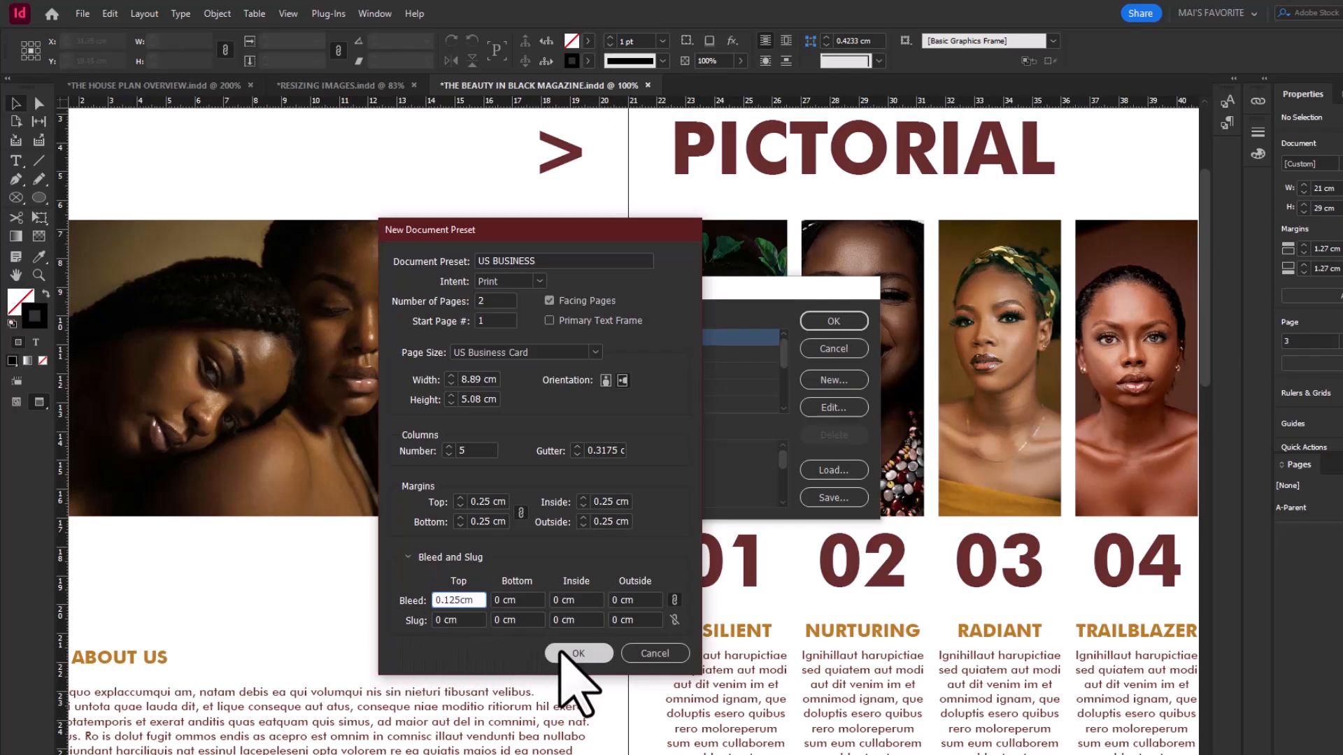
left_click(579, 653)
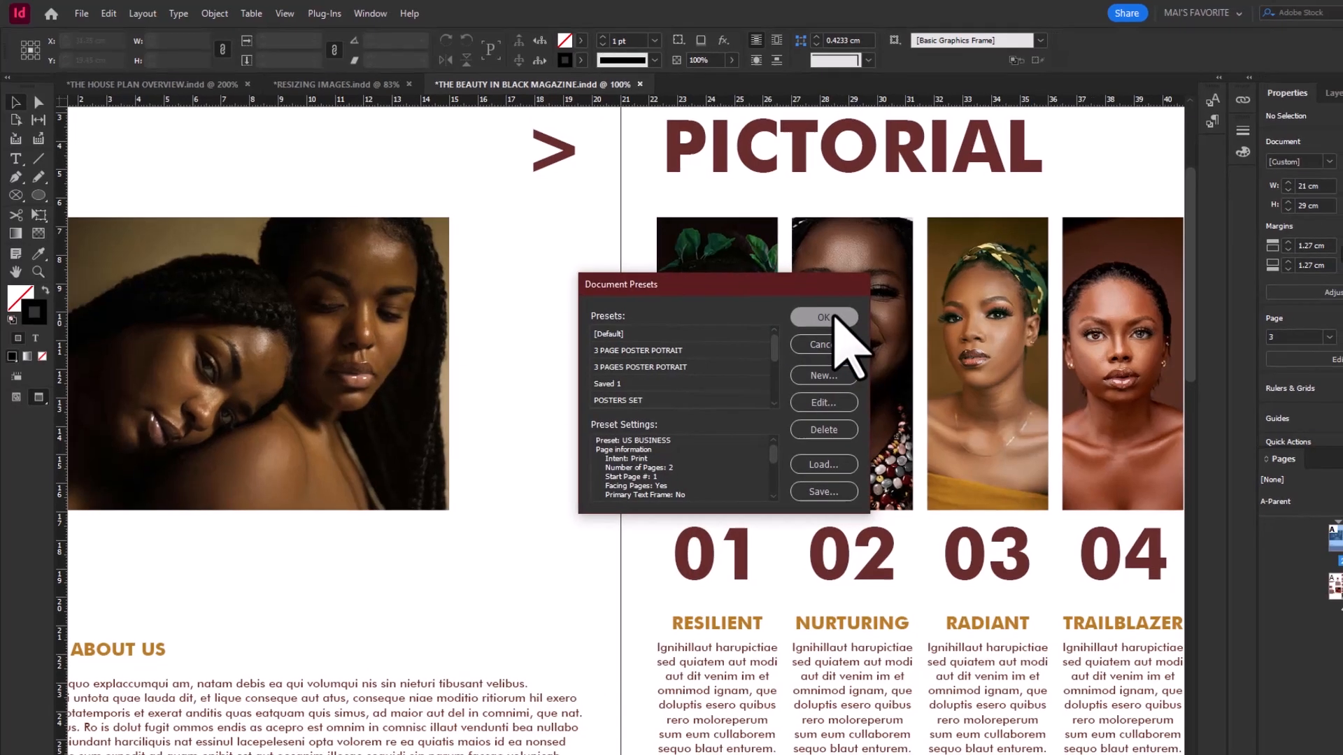
left_click(835, 322)
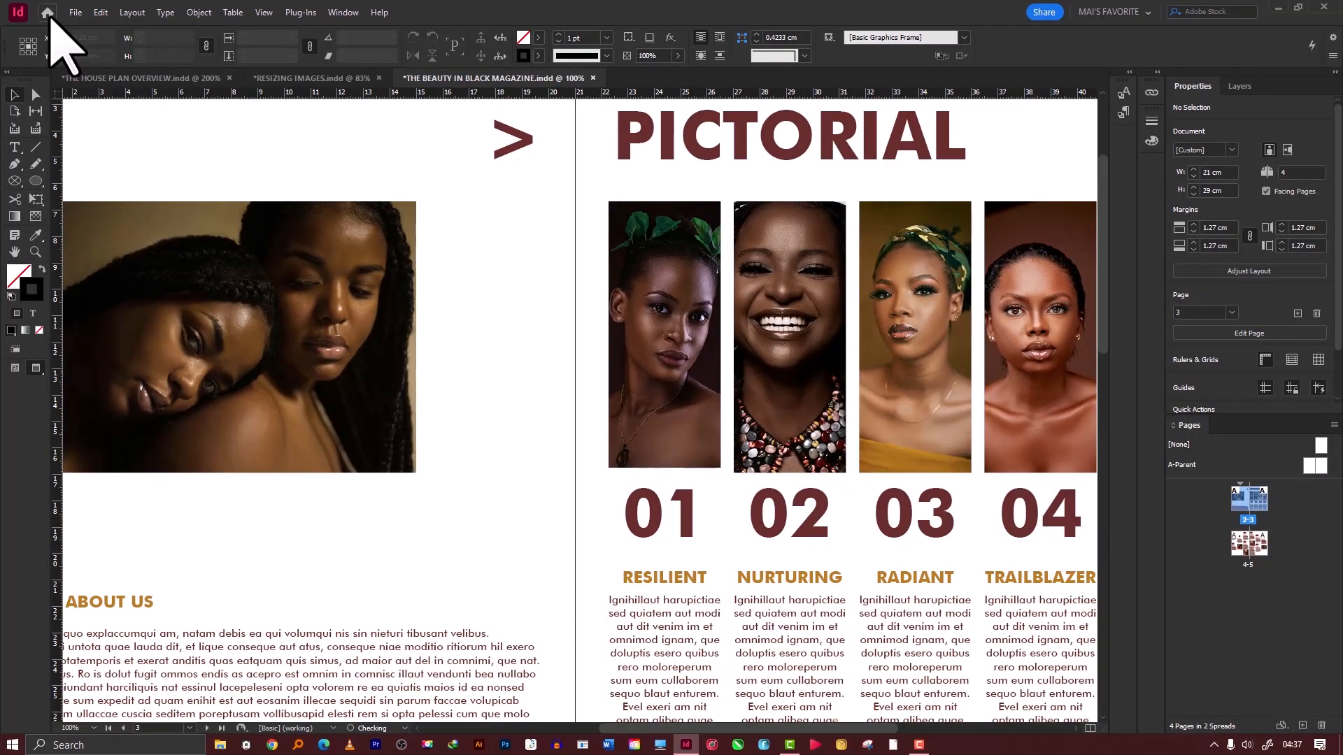
Step: Create a new document from the saved US BUSINESS preset
left_click(47, 13)
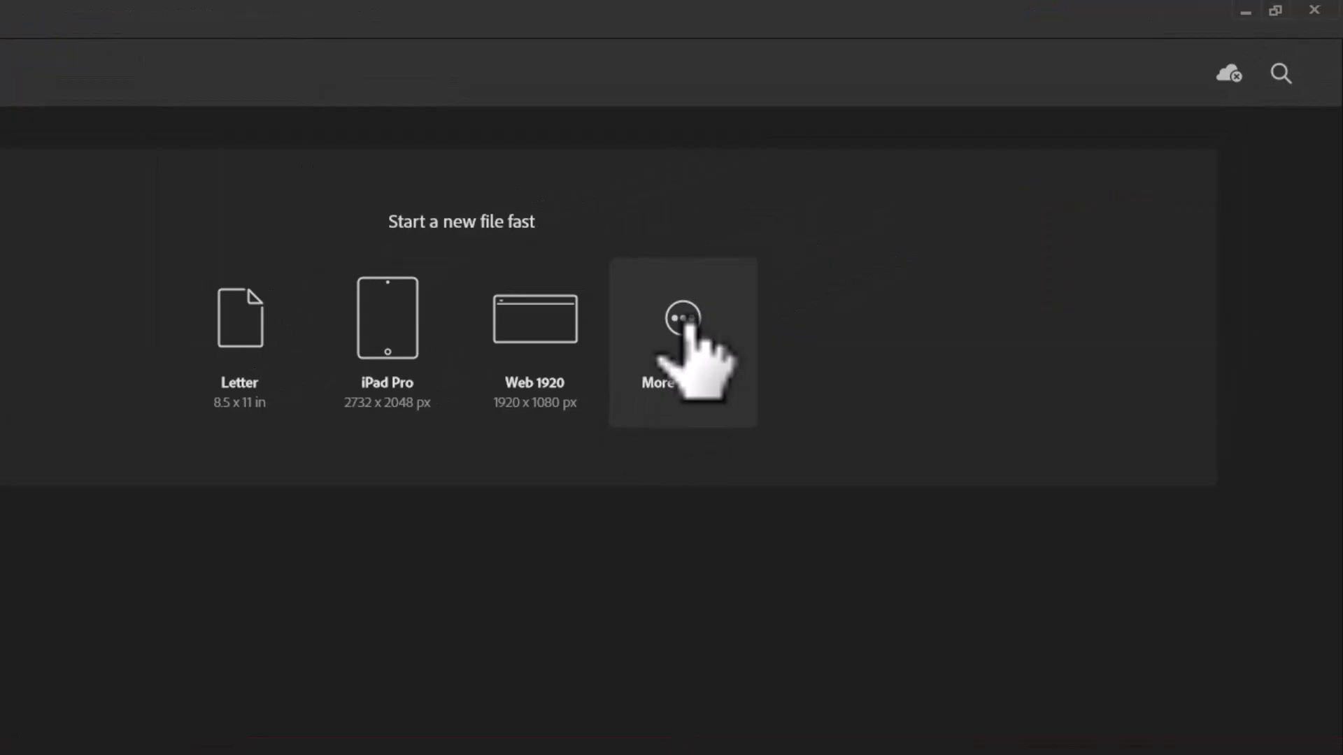
left_click(689, 323)
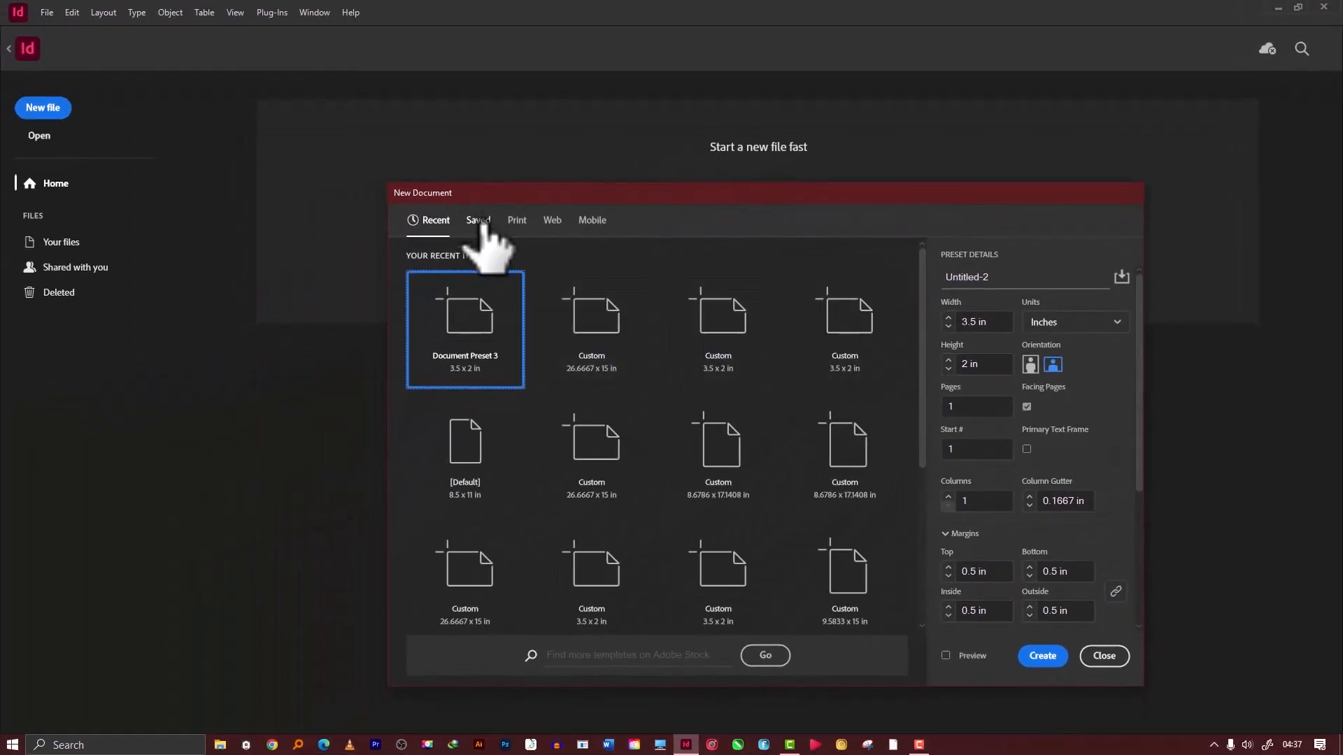
left_click(478, 221)
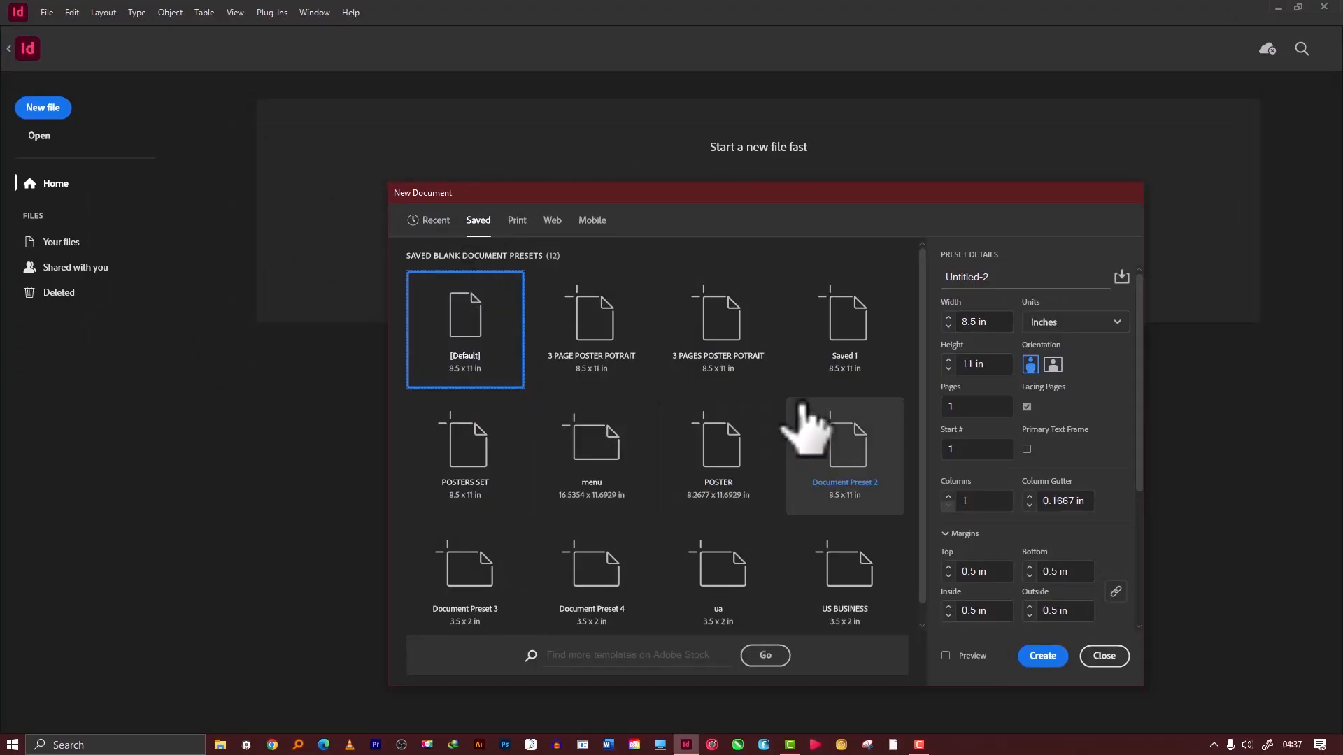
scroll(803, 413, "down", 1)
scroll(804, 416, "up", 1)
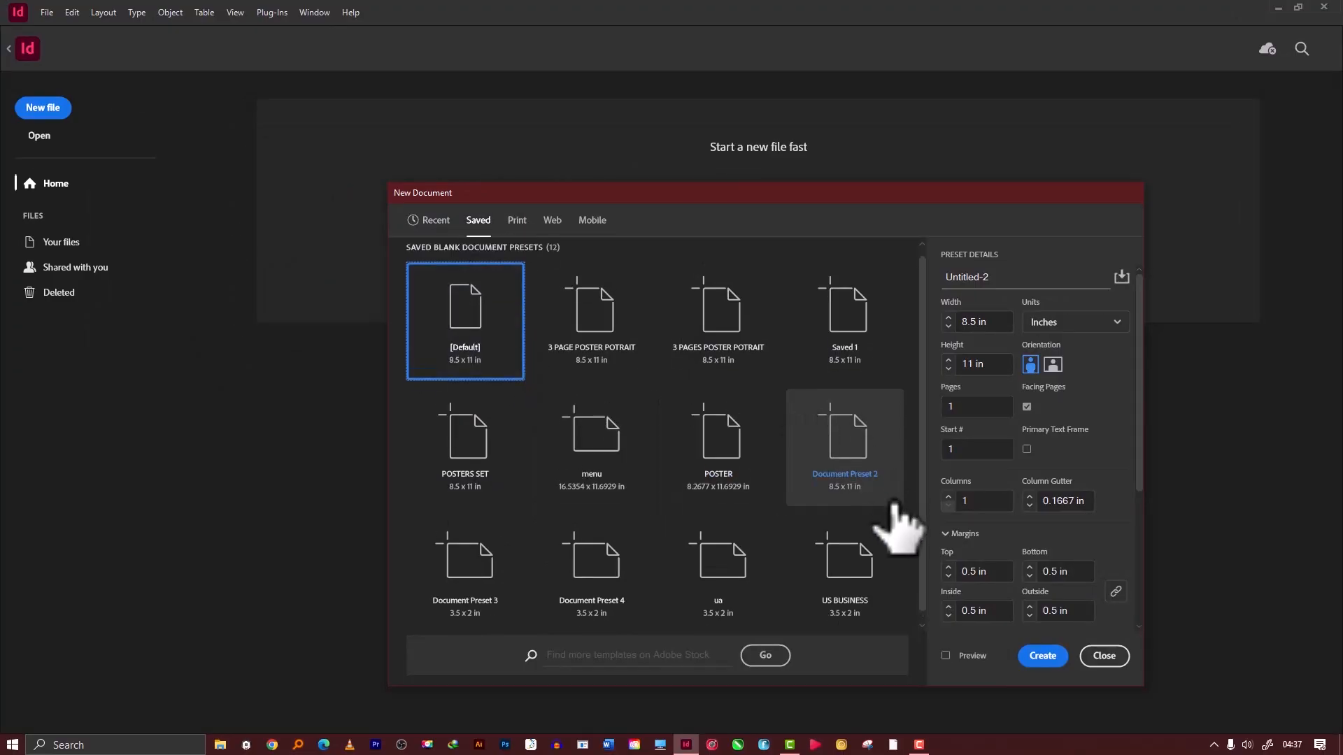
left_click(813, 605)
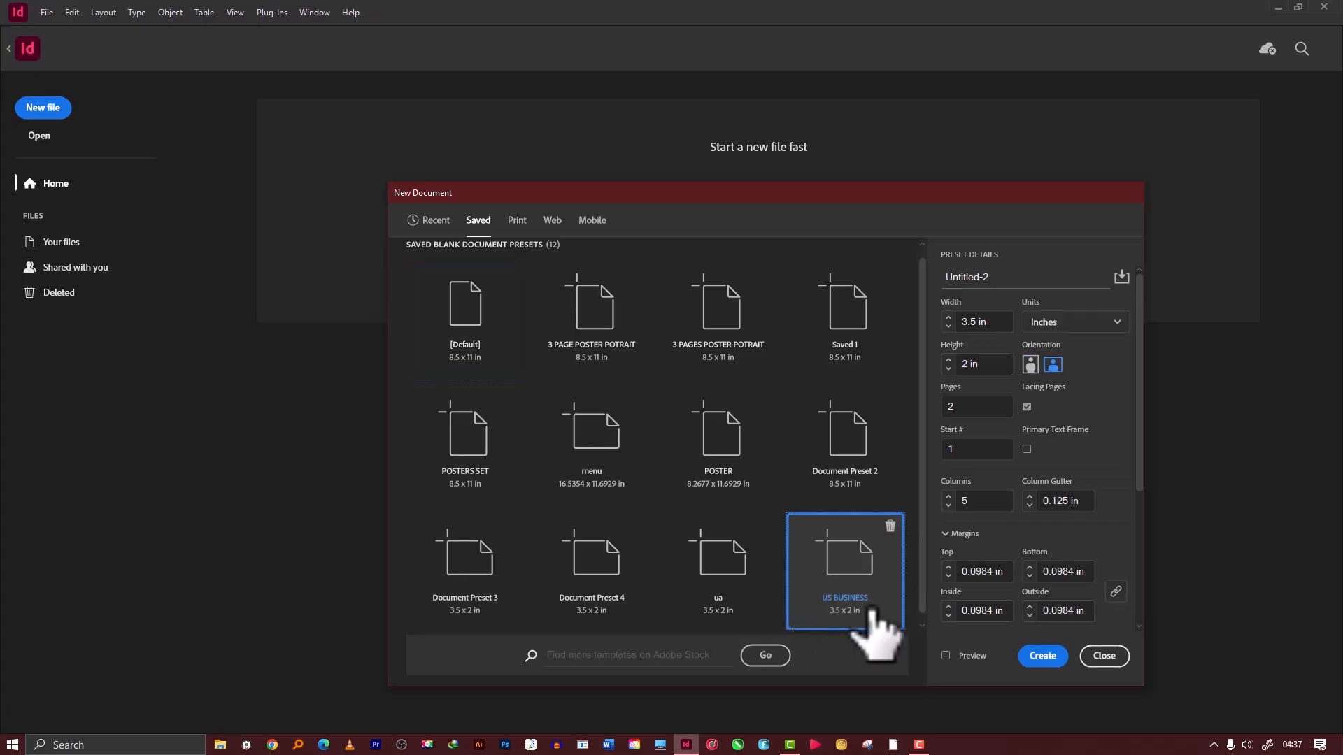
left_click(1048, 660)
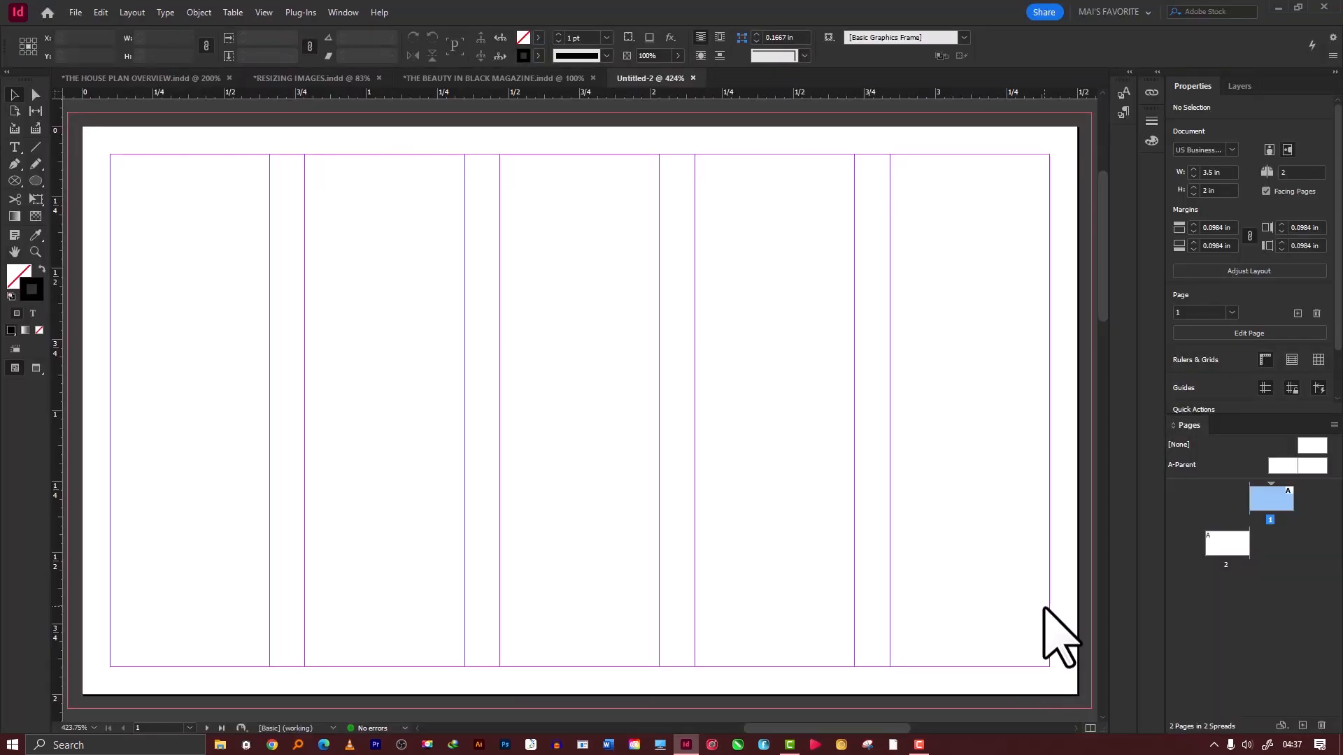
key("ctrl+minus")
key("ctrl+minus")
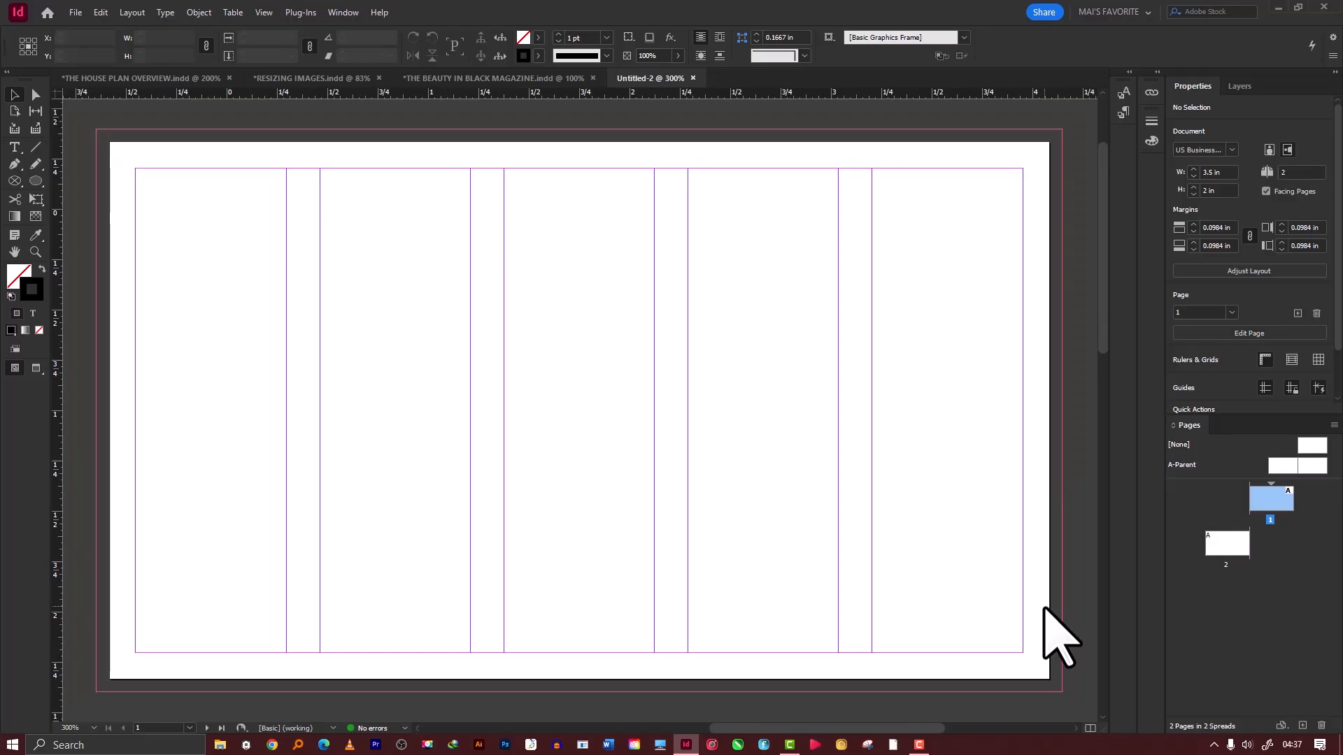
key("ctrl+minus")
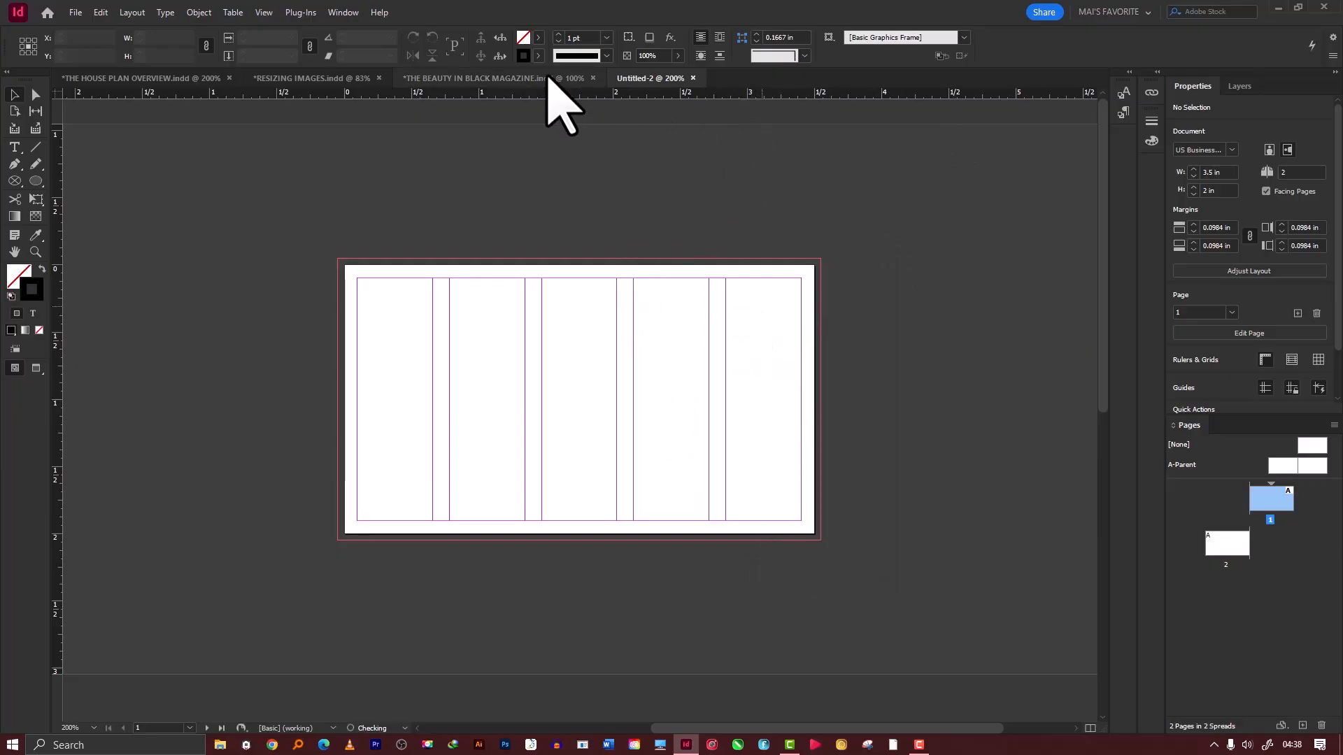
Step: In the RESIZING IMAGES document, enlarge only the frame of the lower portrait photo to about 4.07 by 5.6 in
left_click(343, 78)
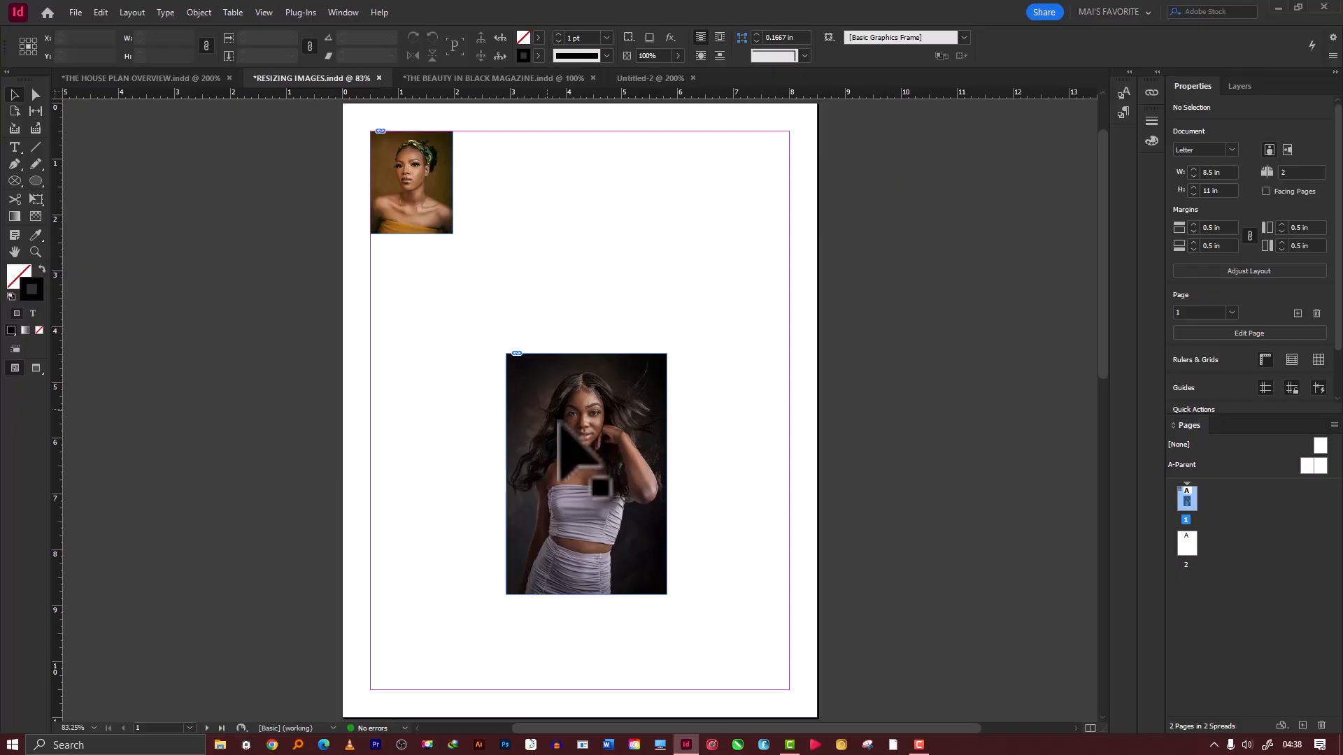
left_click(595, 398)
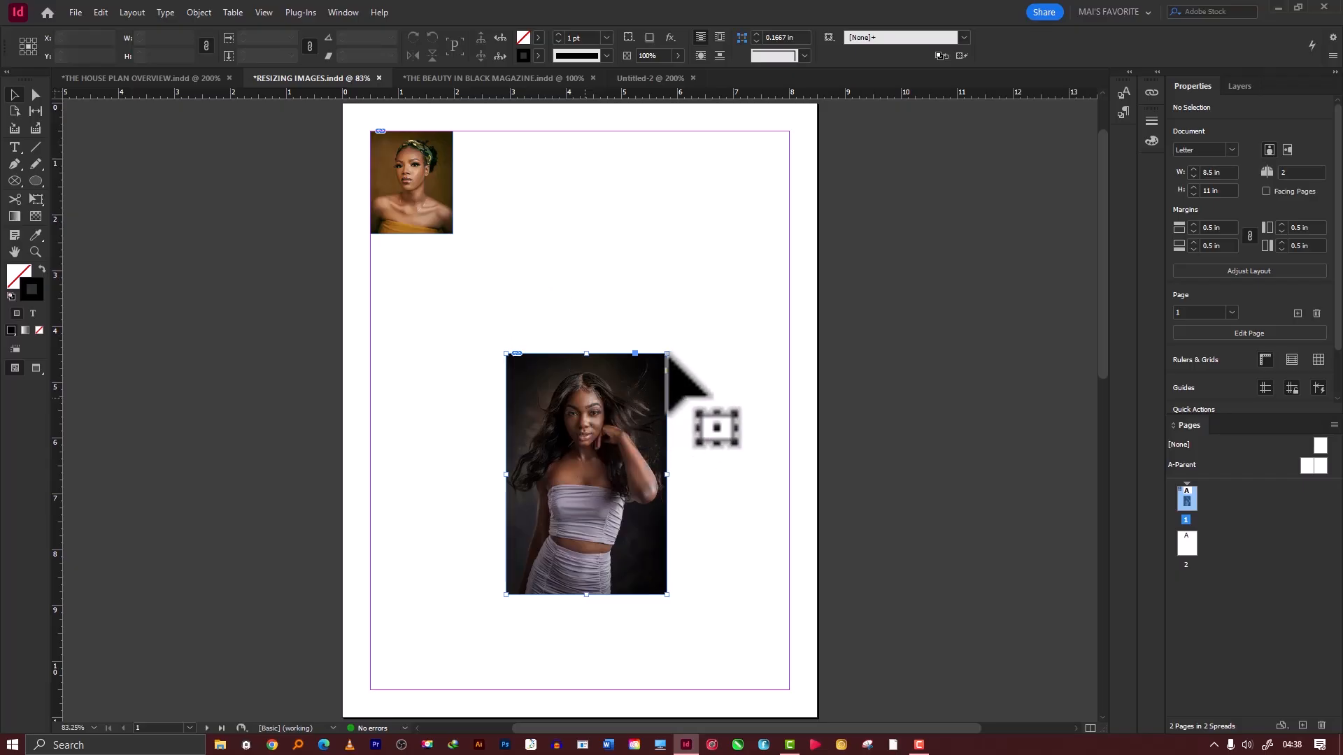
left_click_drag(667, 354, 734, 282)
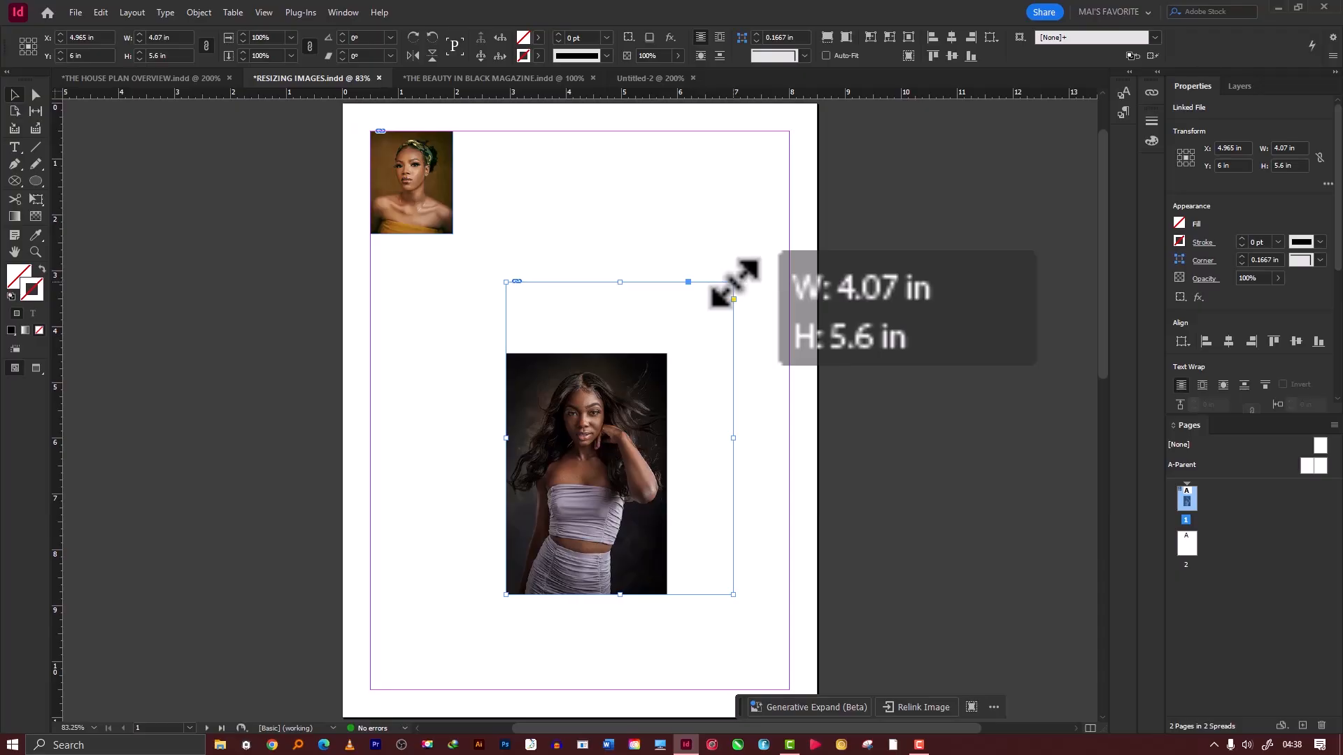
Step: Fit the lower portrait's oversized frame back to its image and move the portrait higher on the page
double_click(733, 282)
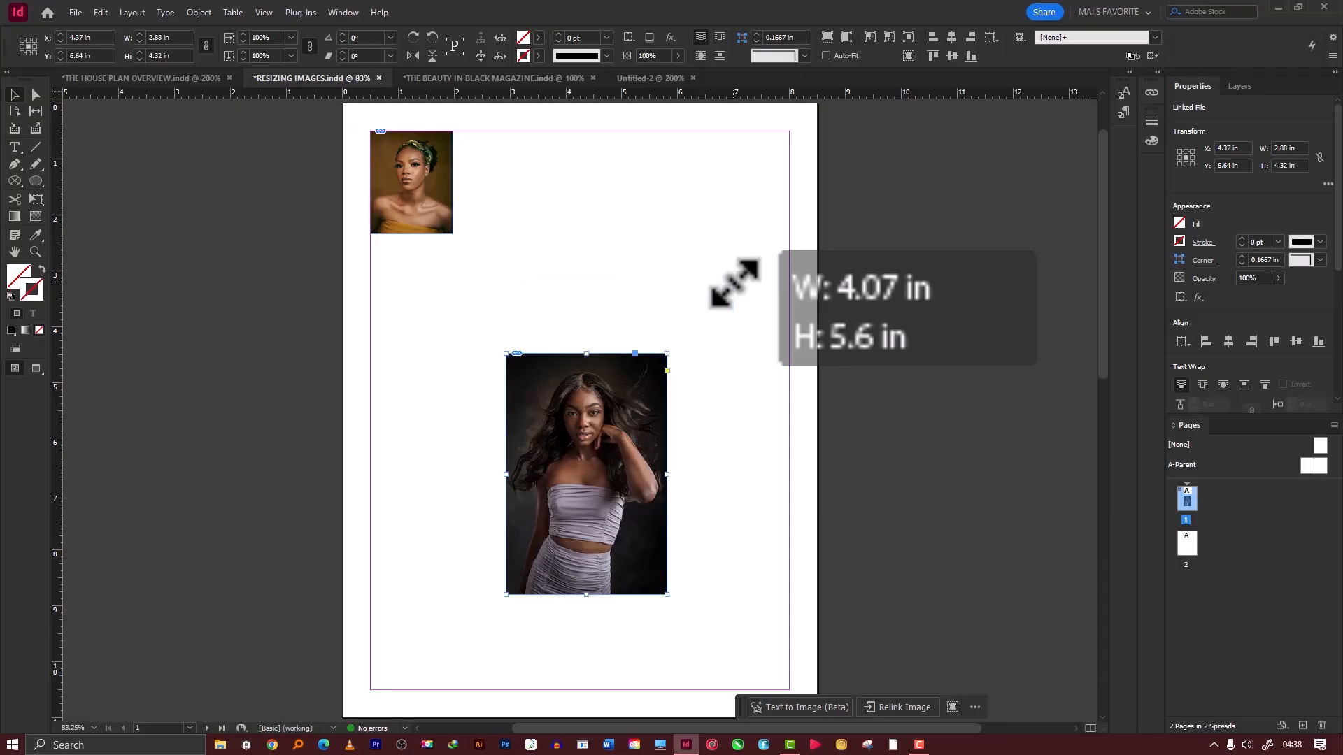
left_click_drag(602, 421, 632, 294)
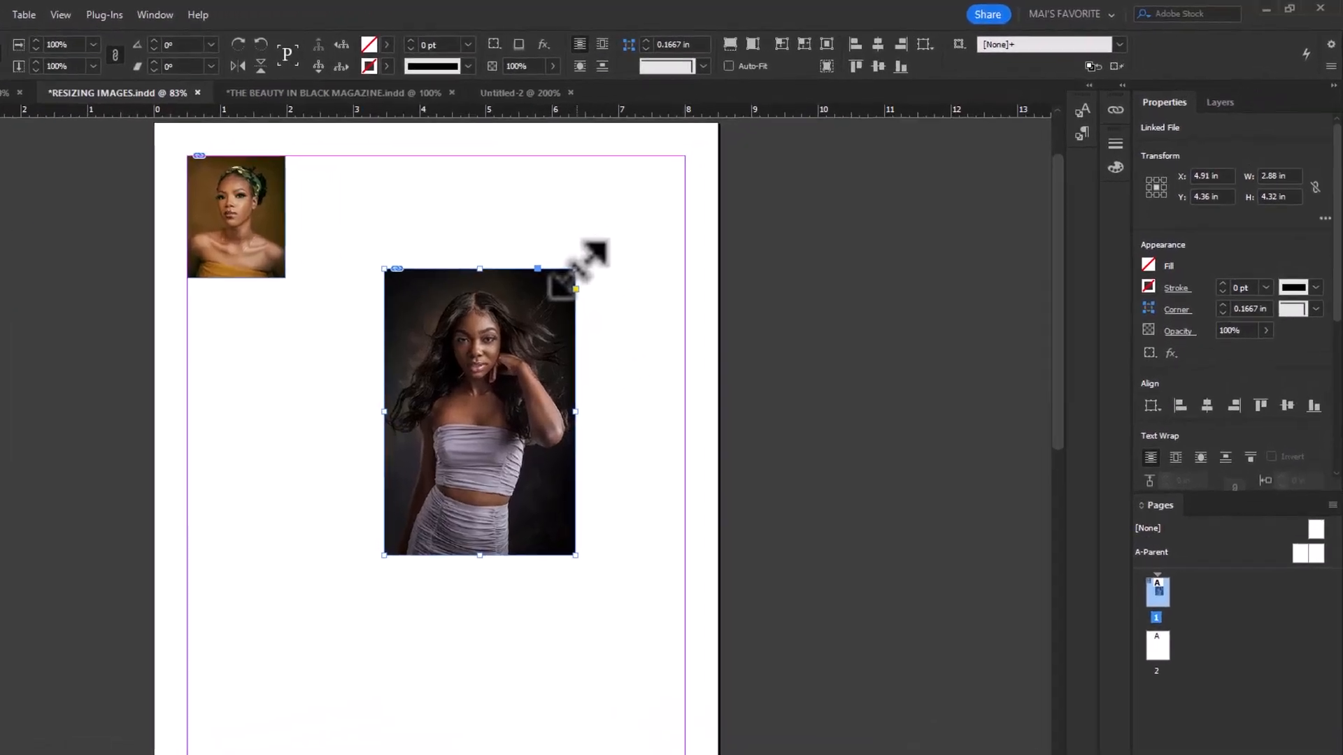
Step: Try scaling the portrait with its frame to about 3.74 by 5.27 in and about 3.82 by 5.72 in, undoing each attempt
left_click_drag(697, 226, 711, 210)
left_click_drag(478, 287, 521, 242)
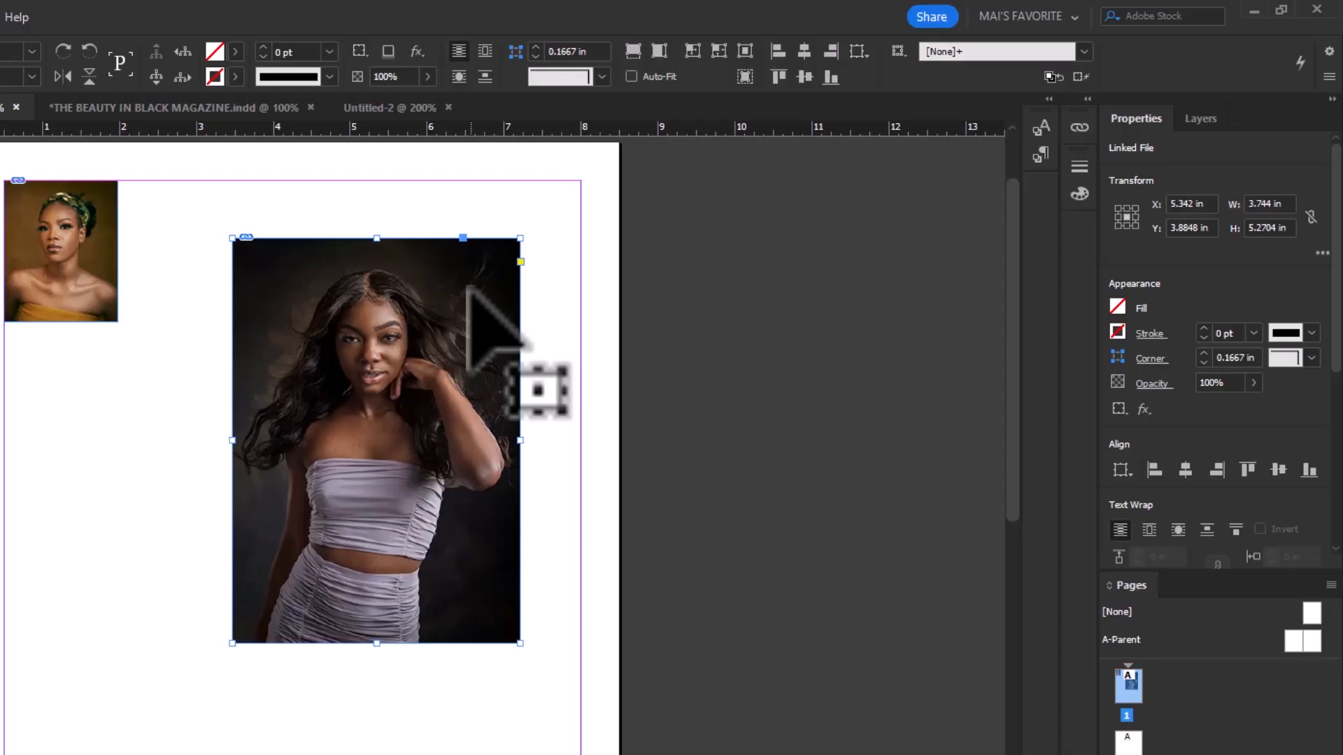
key("ctrl+z")
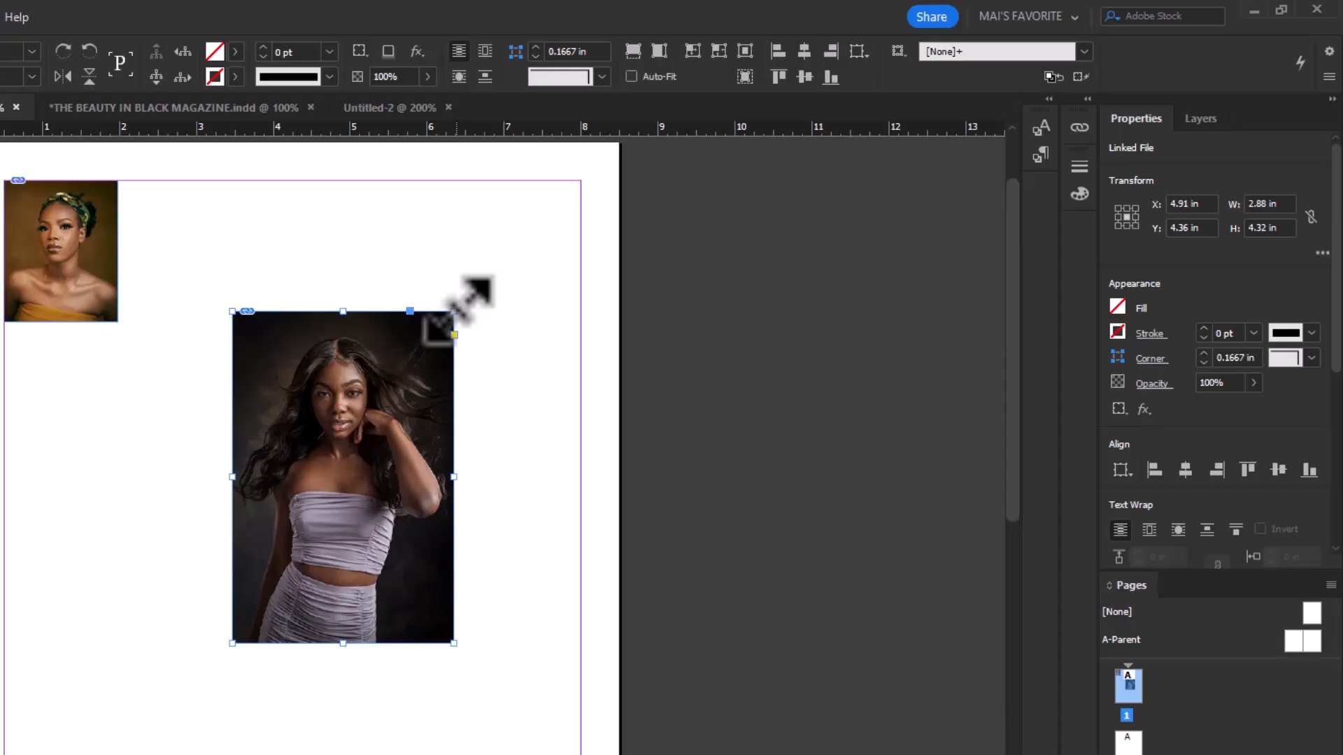
left_click_drag(456, 312, 527, 240)
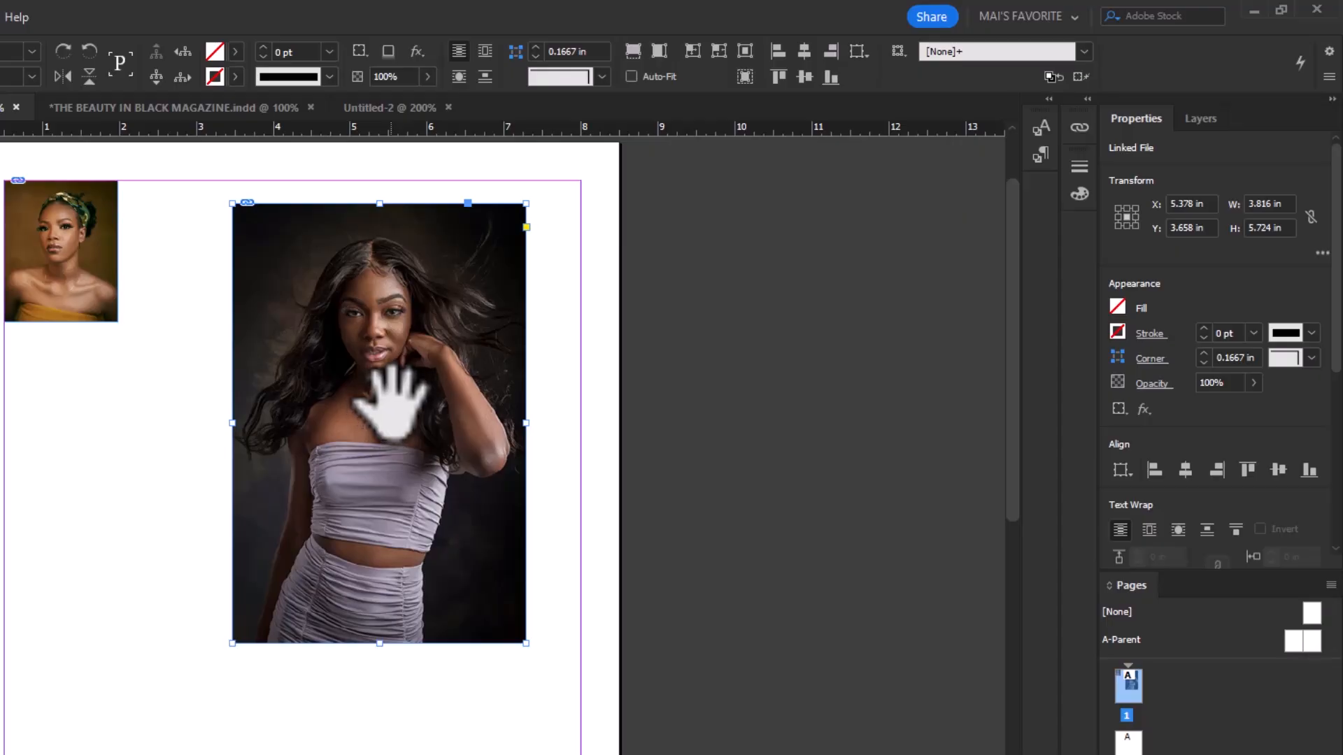
key("ctrl+z")
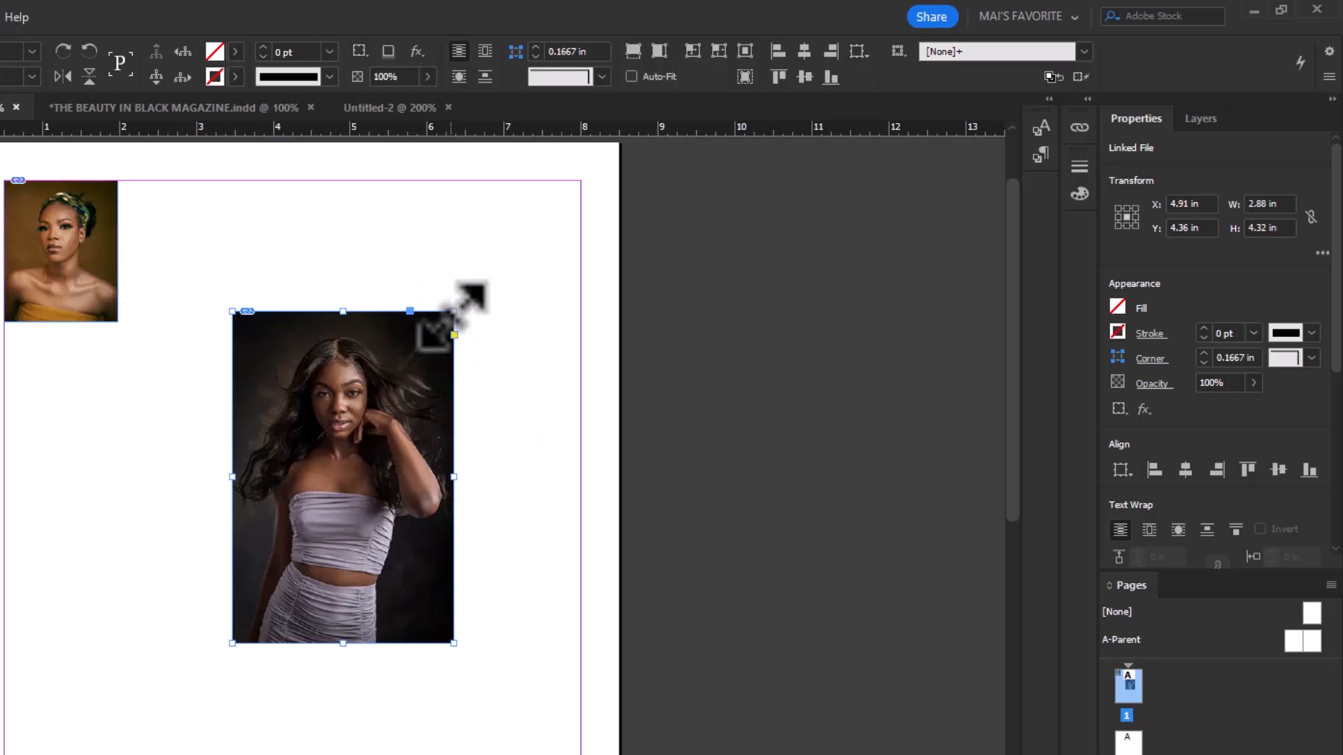
Step: Enlarge the portrait with its frame to about 4.72 by 7.08 in and crop the frame from its top to about 4.08 in high
left_click_drag(456, 309, 527, 253)
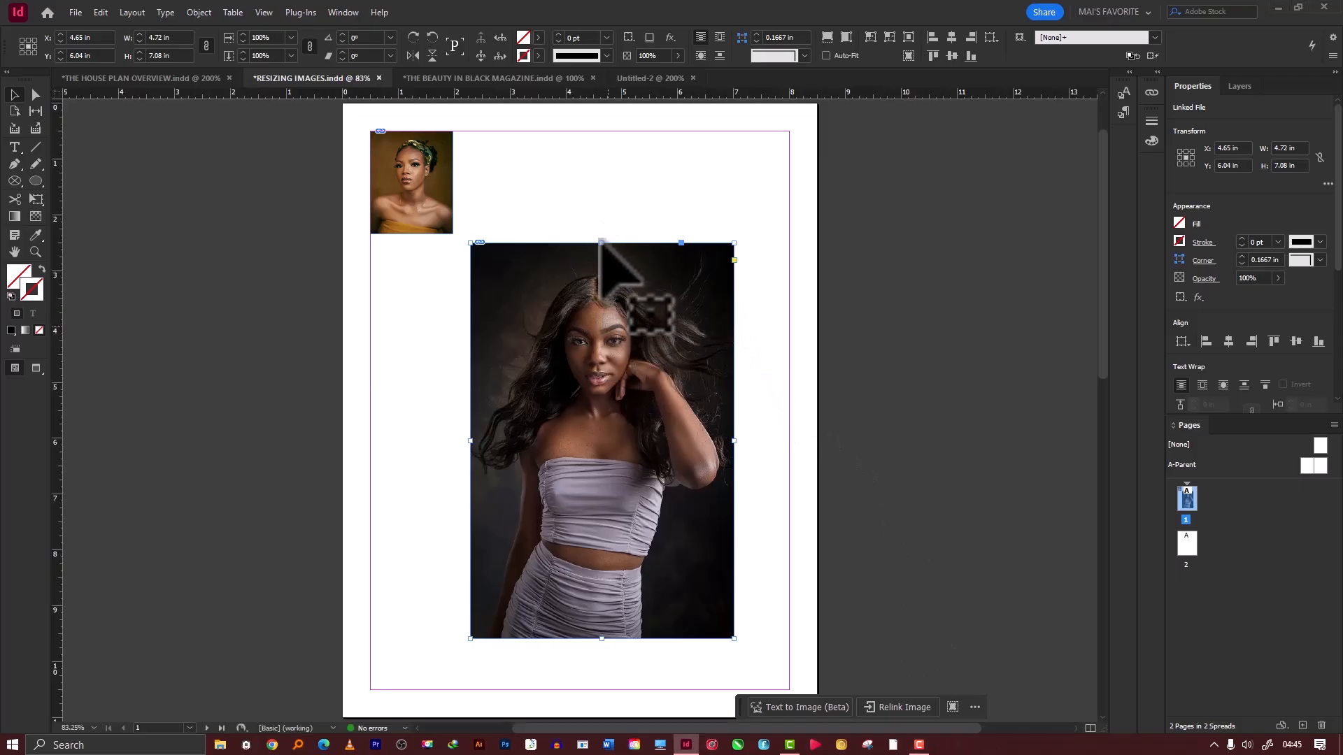
left_click(621, 215)
left_click(602, 243)
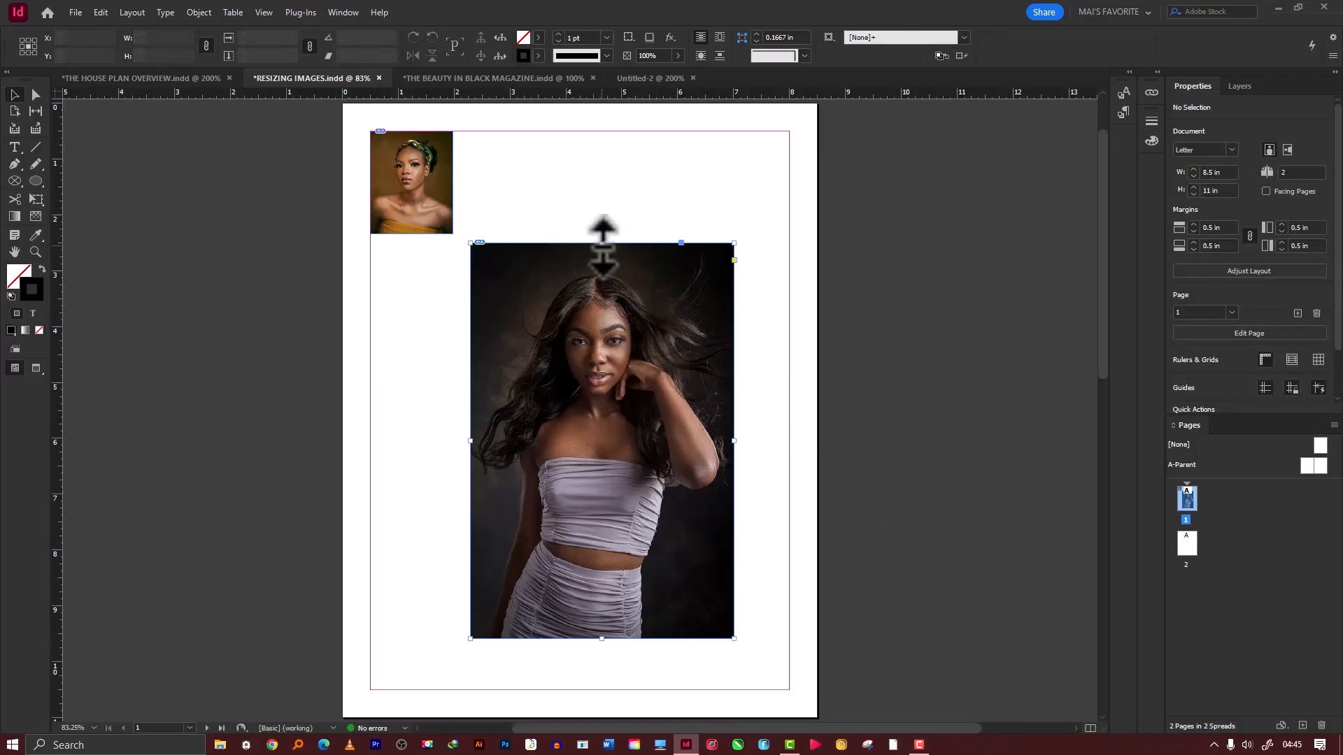
left_click_drag(602, 243, 579, 410)
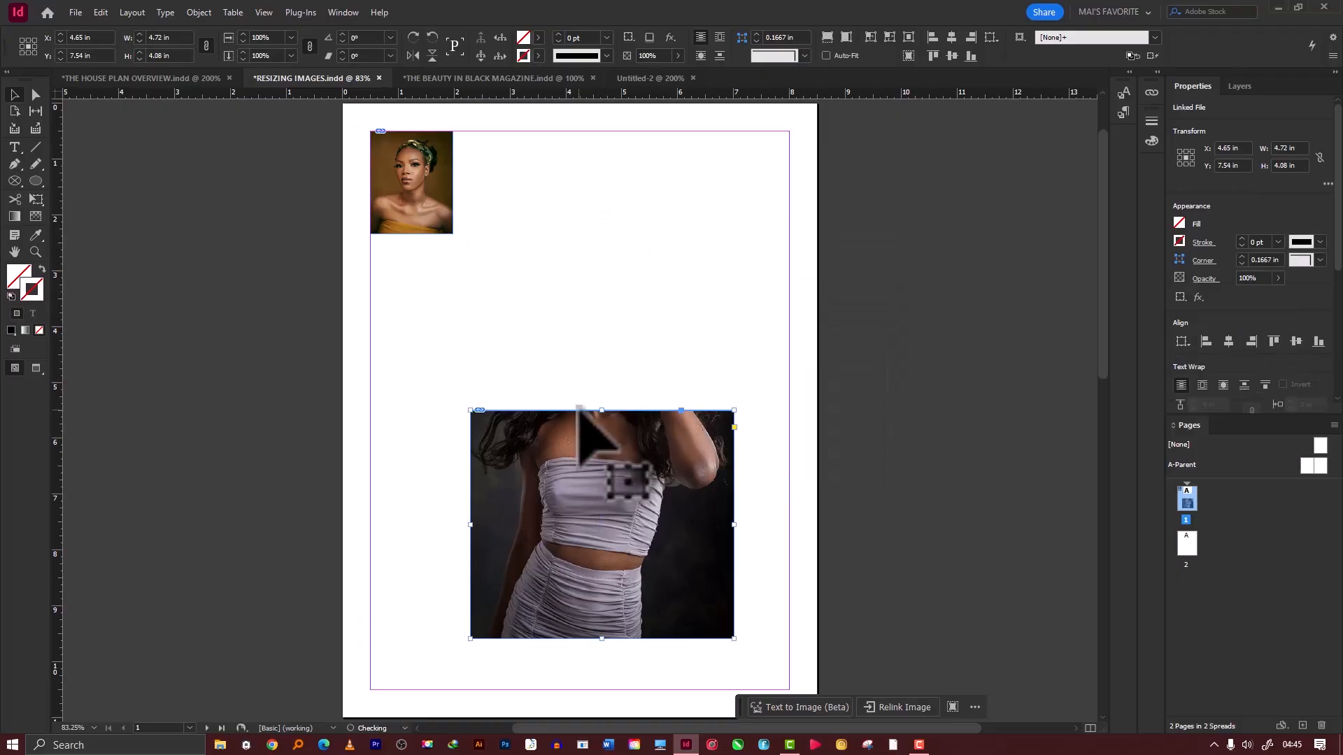
Step: Fit the cropped portrait's frame to its full image and reposition the portrait within the page margins
left_click_drag(614, 480, 621, 371)
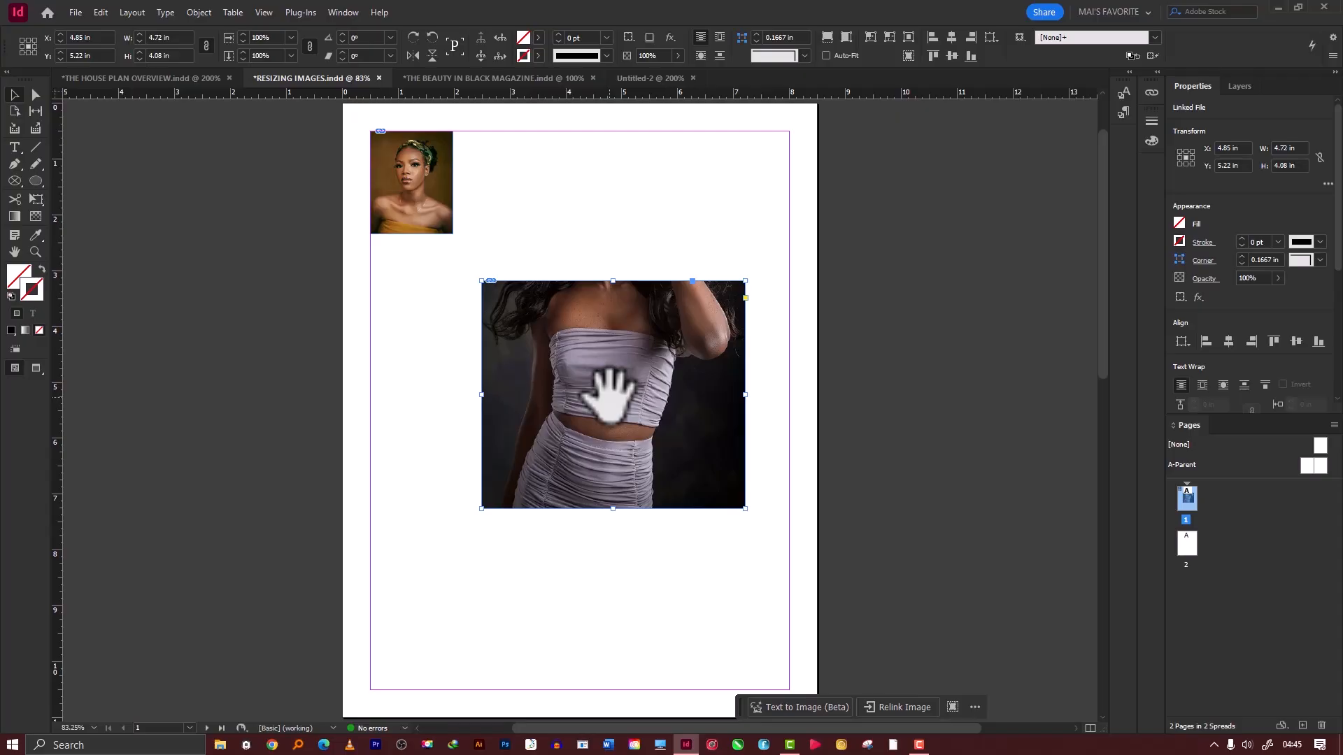
key("ctrl+alt+c")
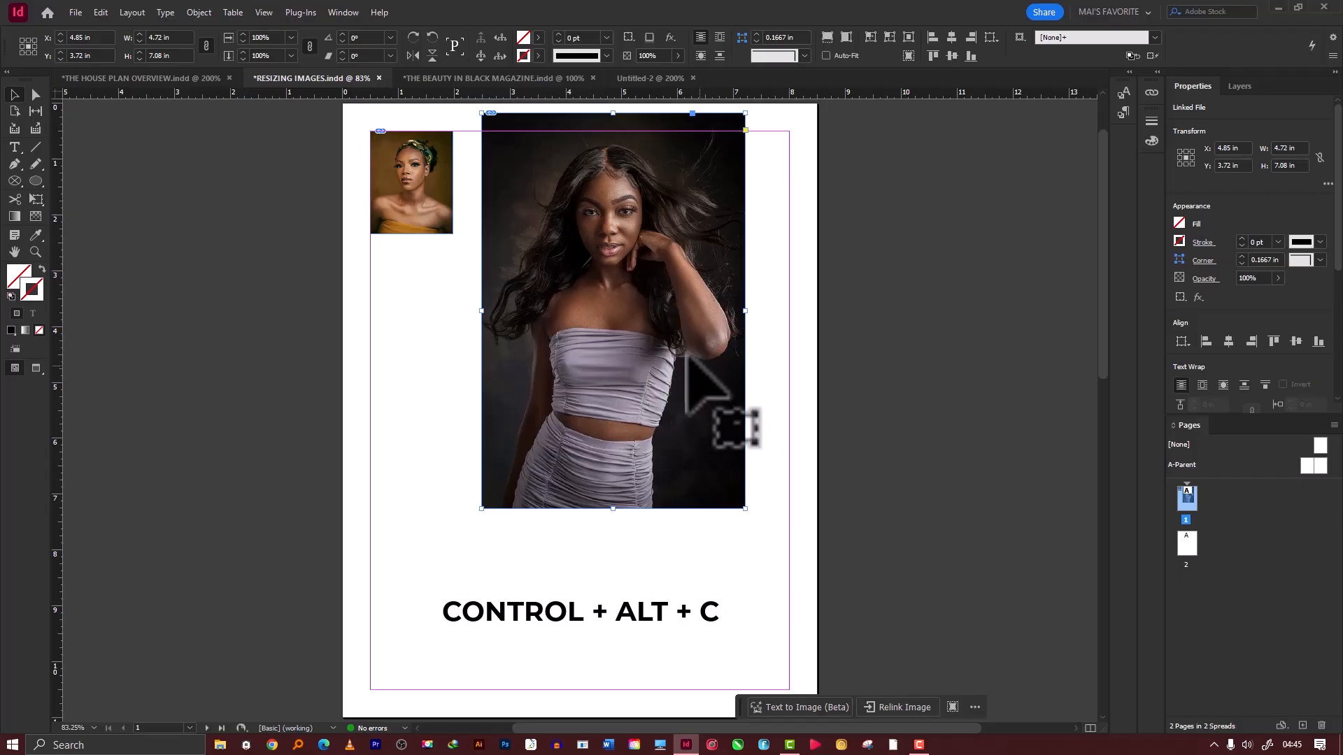
left_click_drag(647, 350, 647, 430)
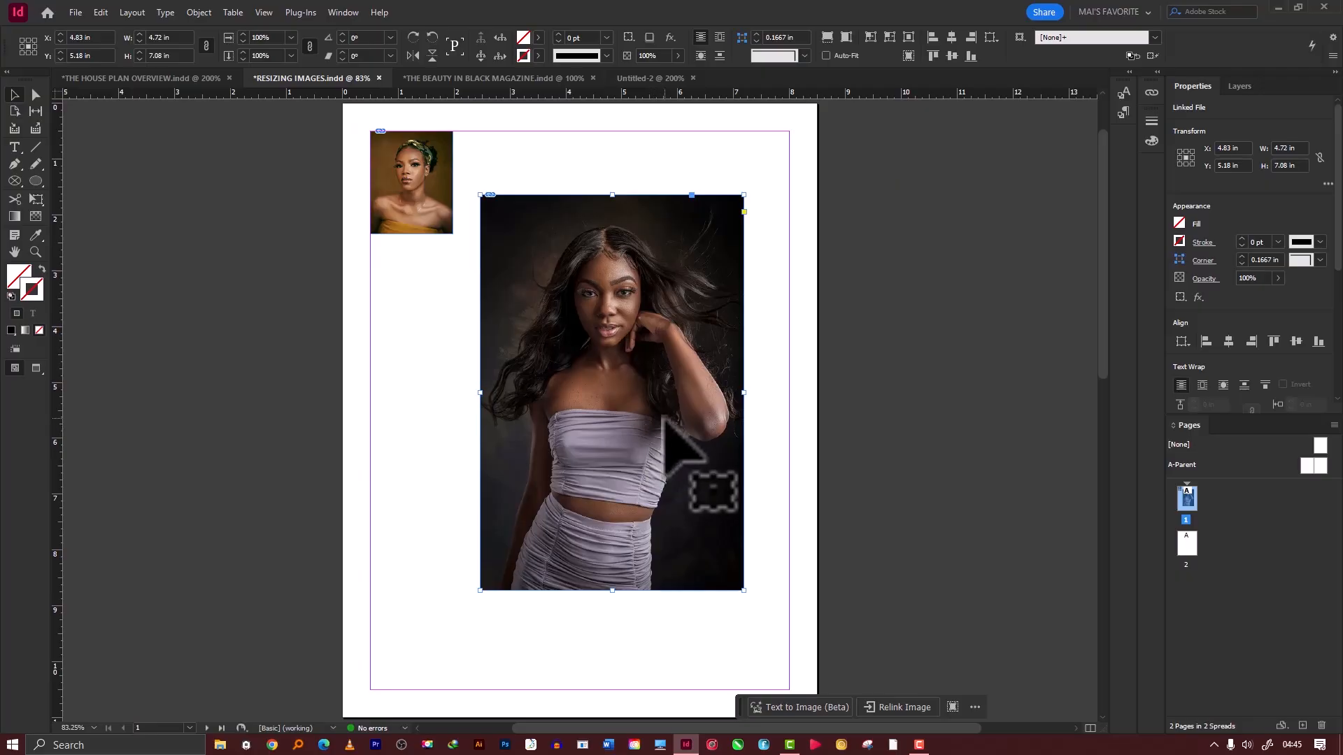
Step: Delete the large portrait and duplicate the small one straight across to the page's upper right margin corner
key("Delete")
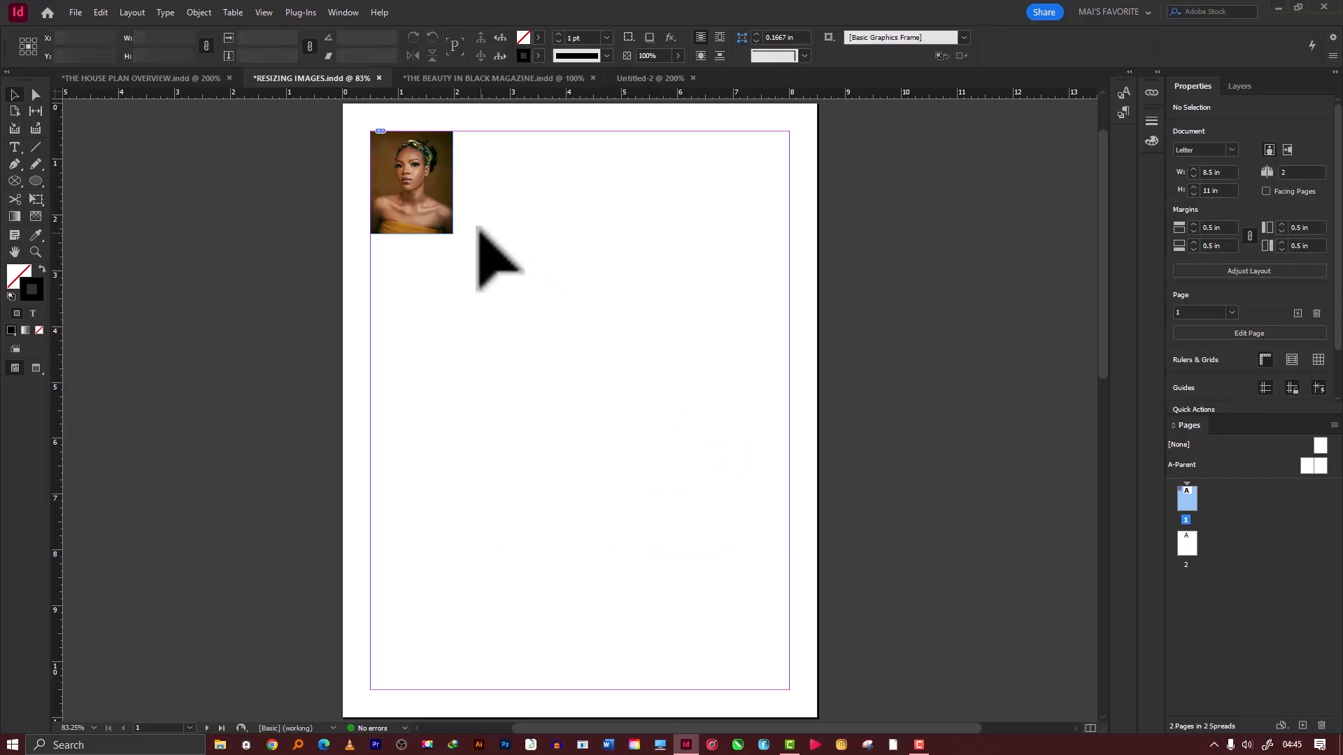
left_click(438, 209)
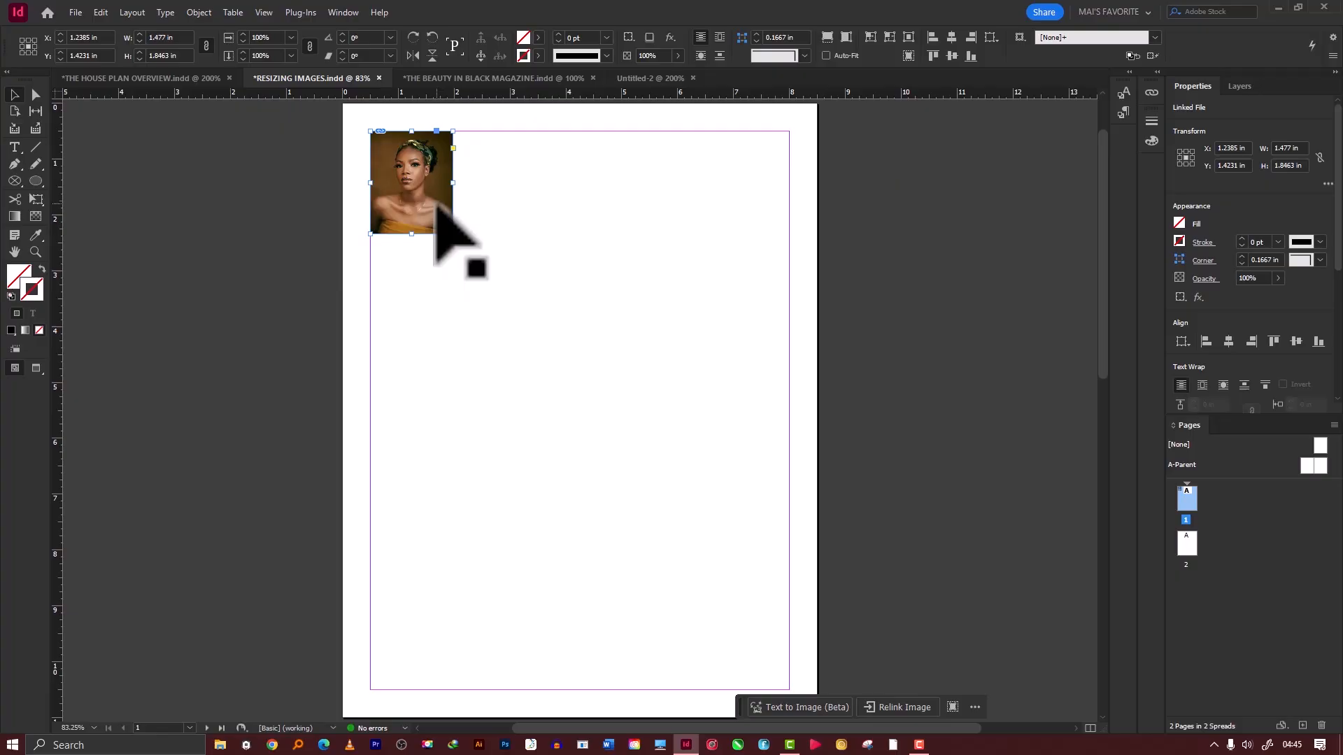
left_click_drag(436, 204, 761, 213)
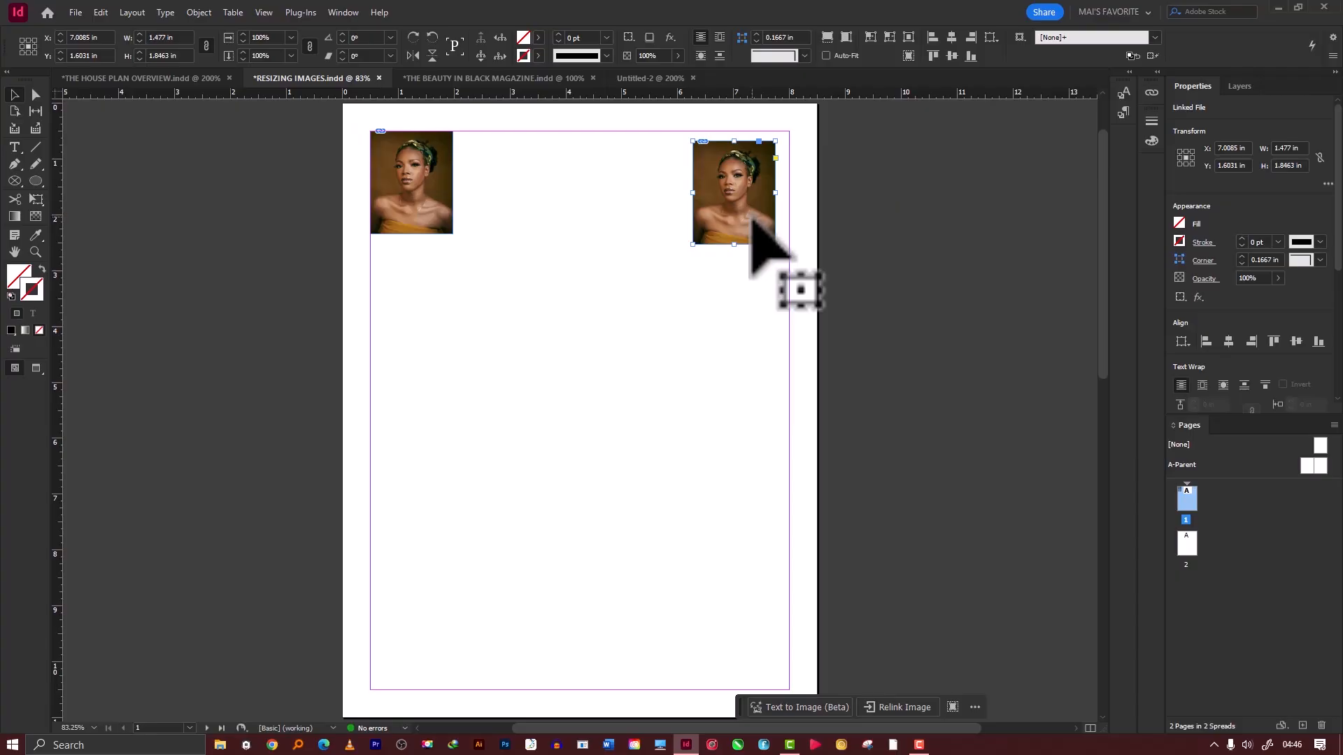
key("ctrl+z")
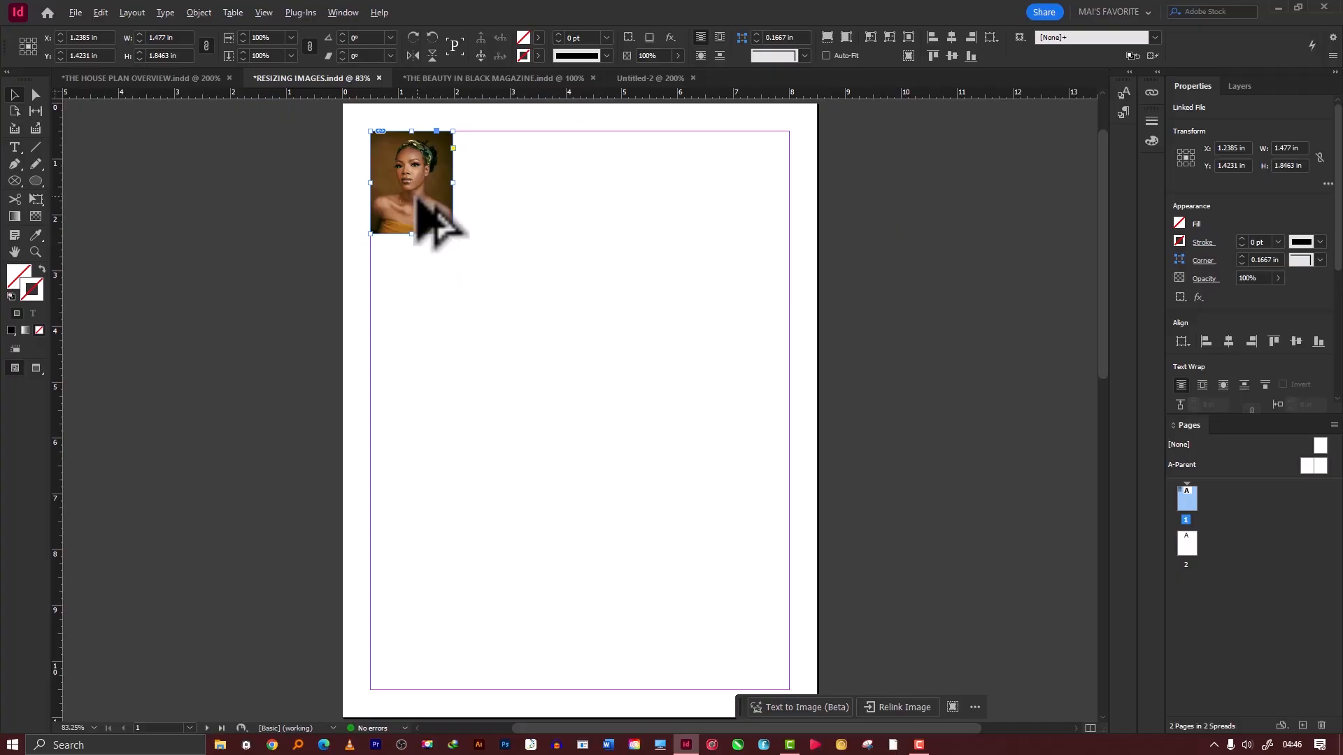
left_click_drag(421, 200, 753, 225)
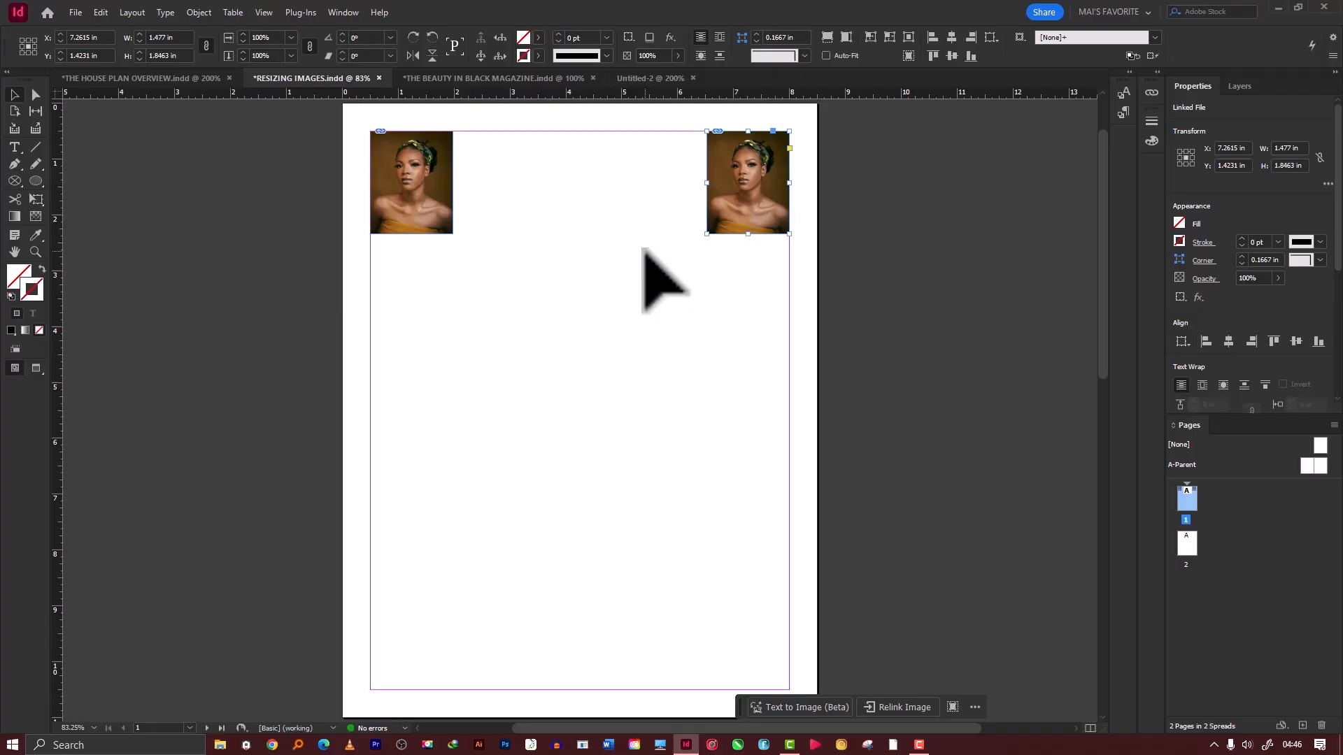
Step: Try a regular paste of the left small portrait on page 1 and delete the pasted copy
left_click(430, 207)
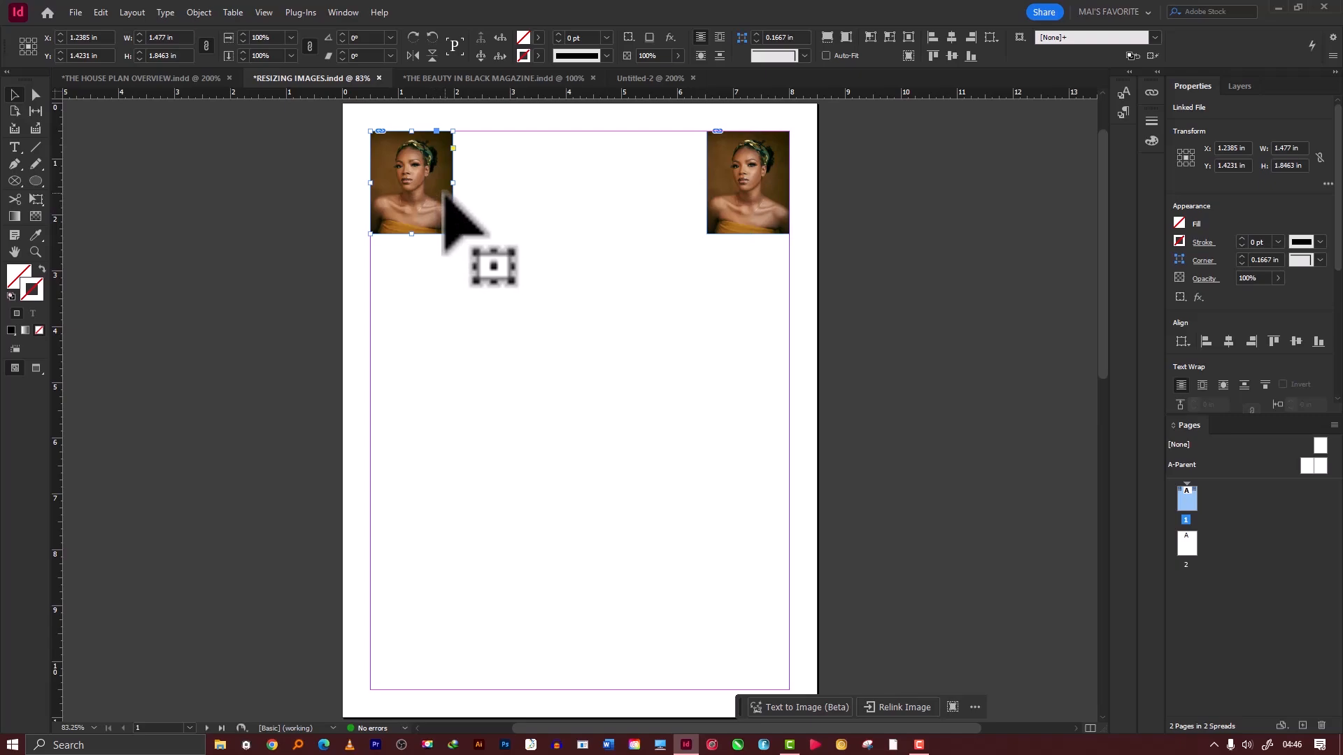
key("ctrl+v")
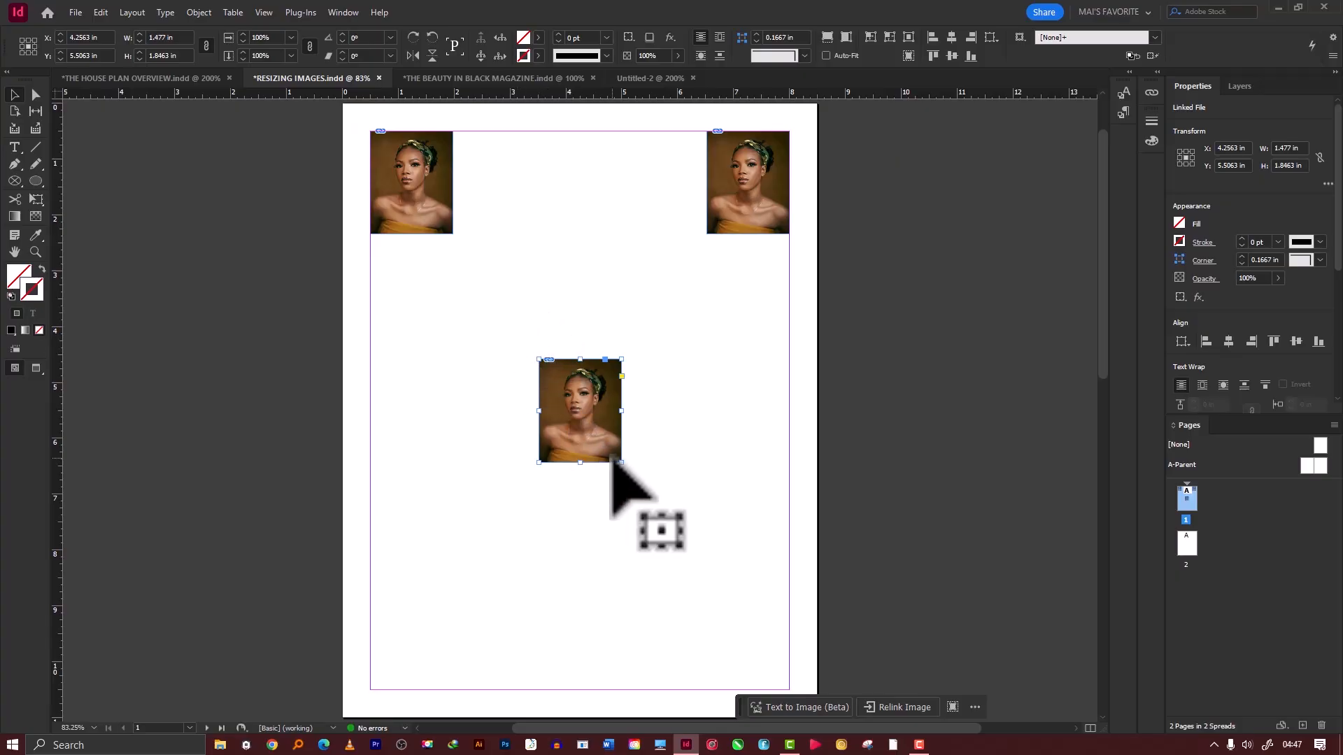
key("Delete")
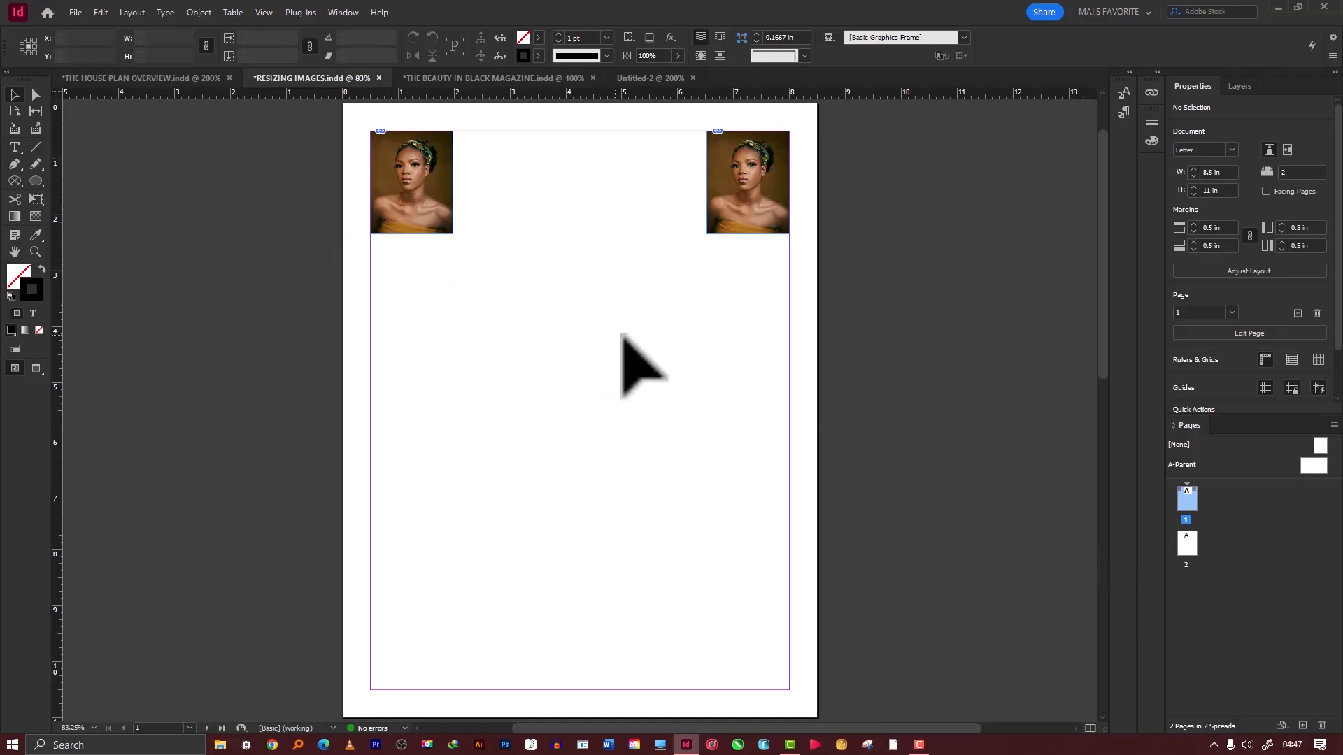
Step: Copy both small portraits from page 1 and paste them in place on page 2
left_click_drag(751, 262, 403, 179)
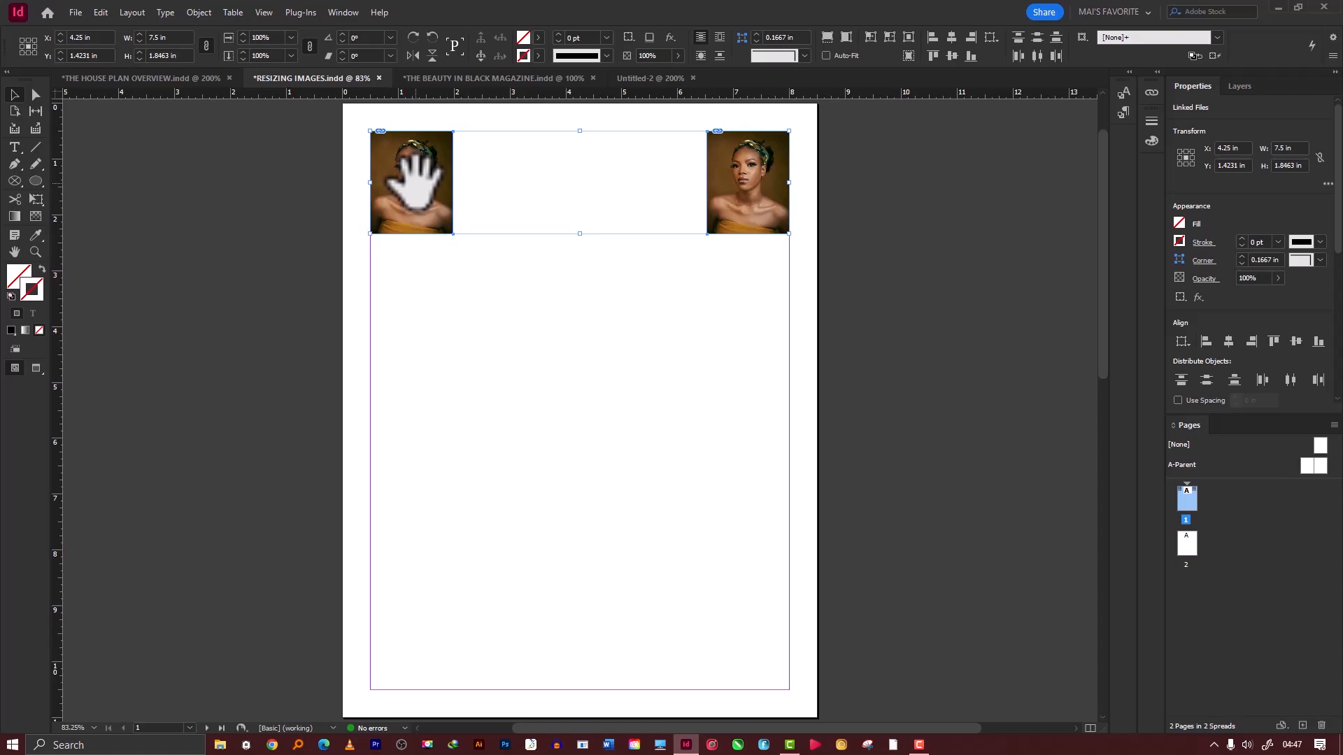
scroll(706, 430, "down", 8)
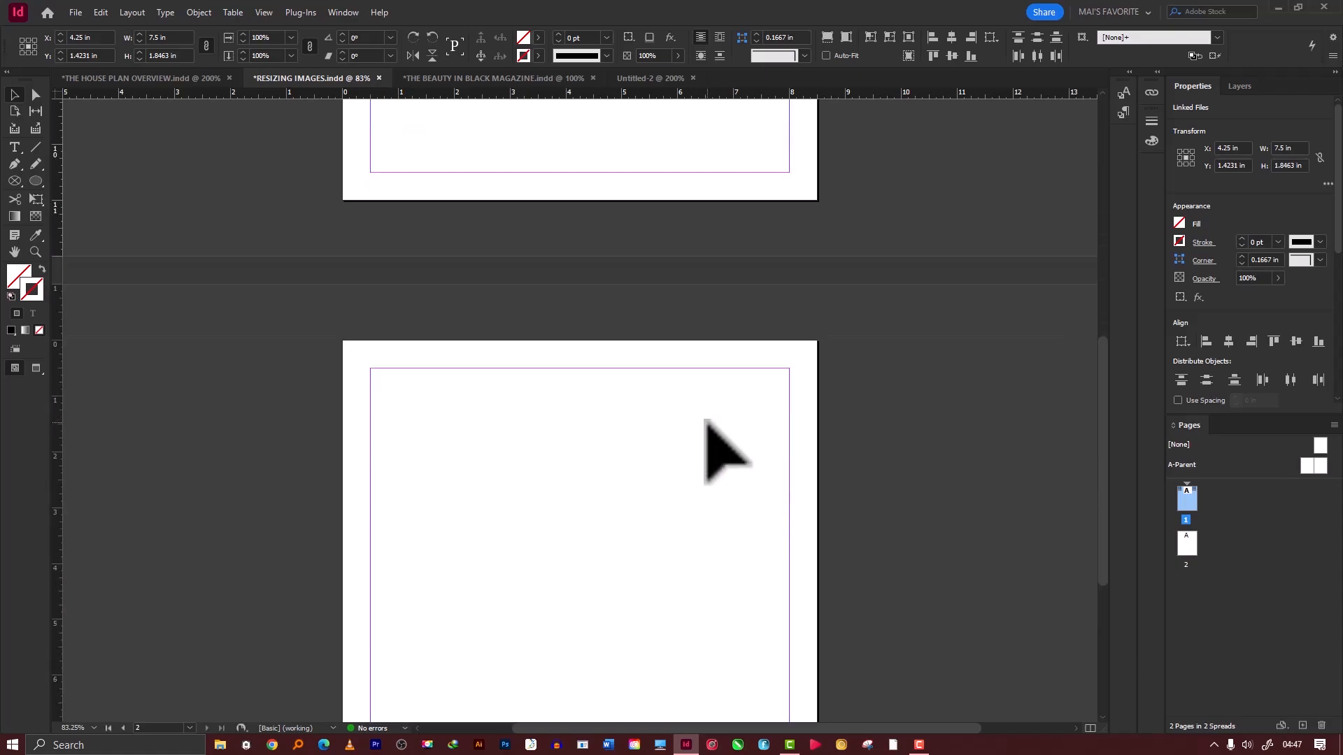
scroll(704, 419, "down", 4)
left_click(654, 393)
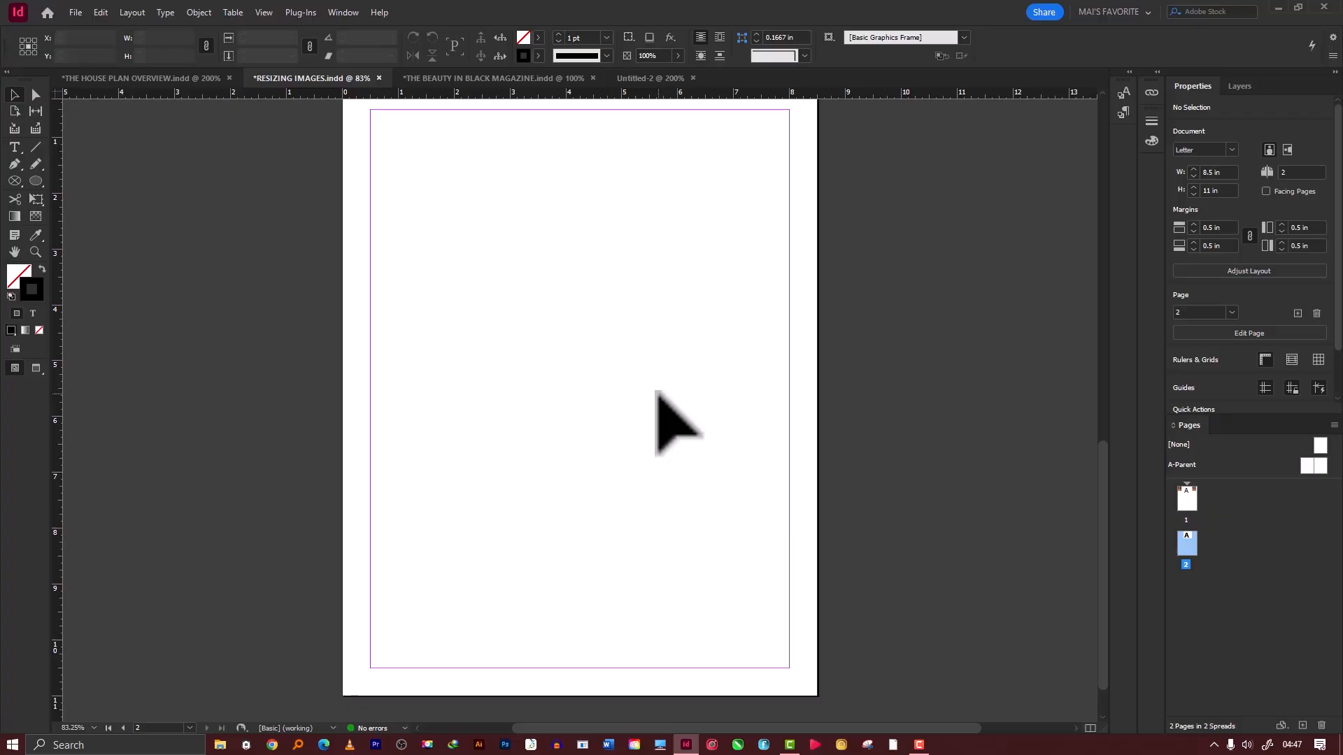
key("ctrl+v")
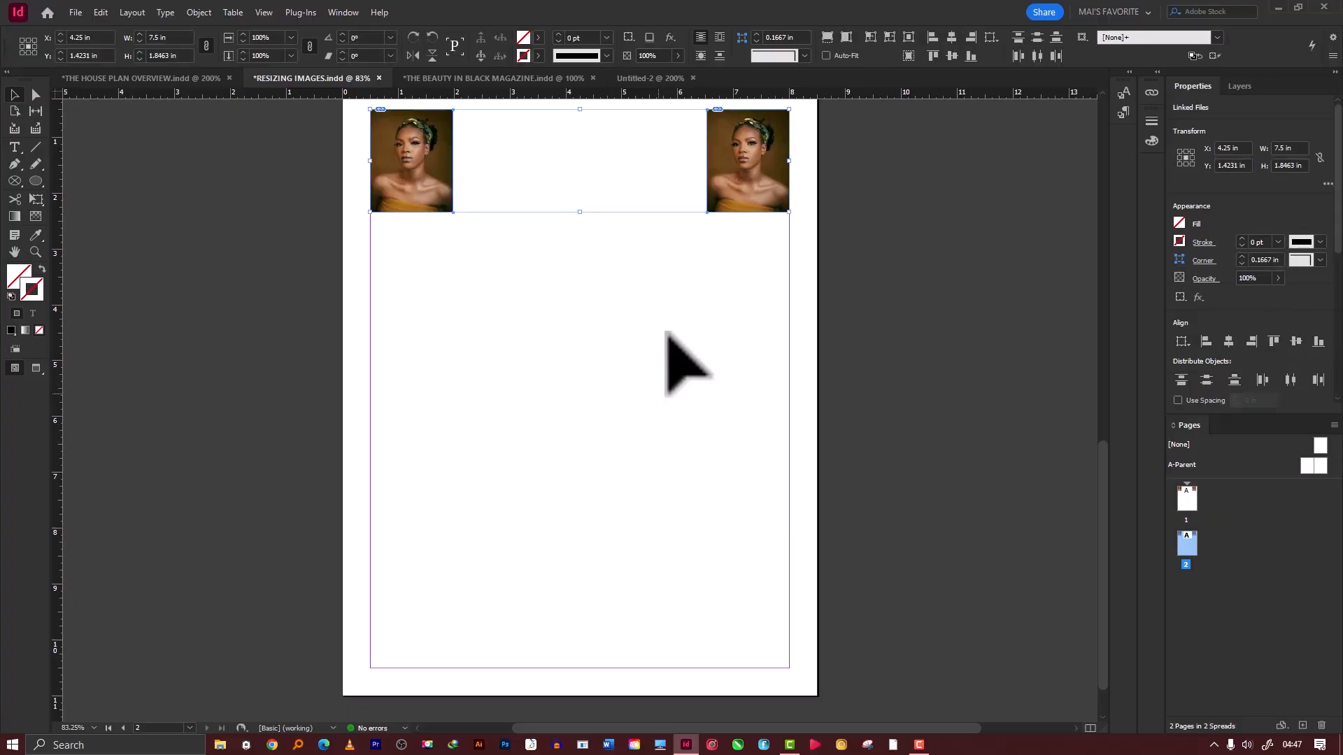
Step: Compare the positions of the two small portraits on page 1 and page 2
scroll(671, 315, "up", 6)
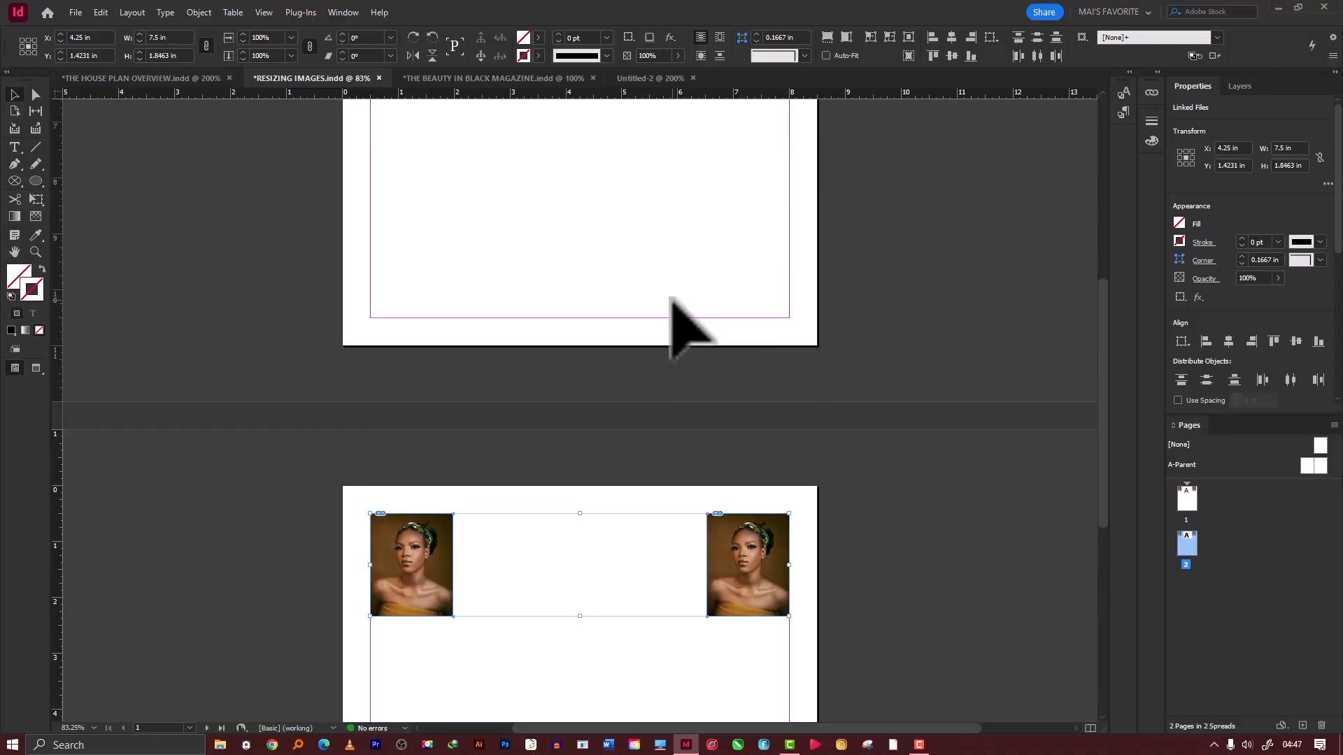
scroll(670, 297, "up", 3)
scroll(670, 297, "down", 18)
scroll(670, 297, "up", 6)
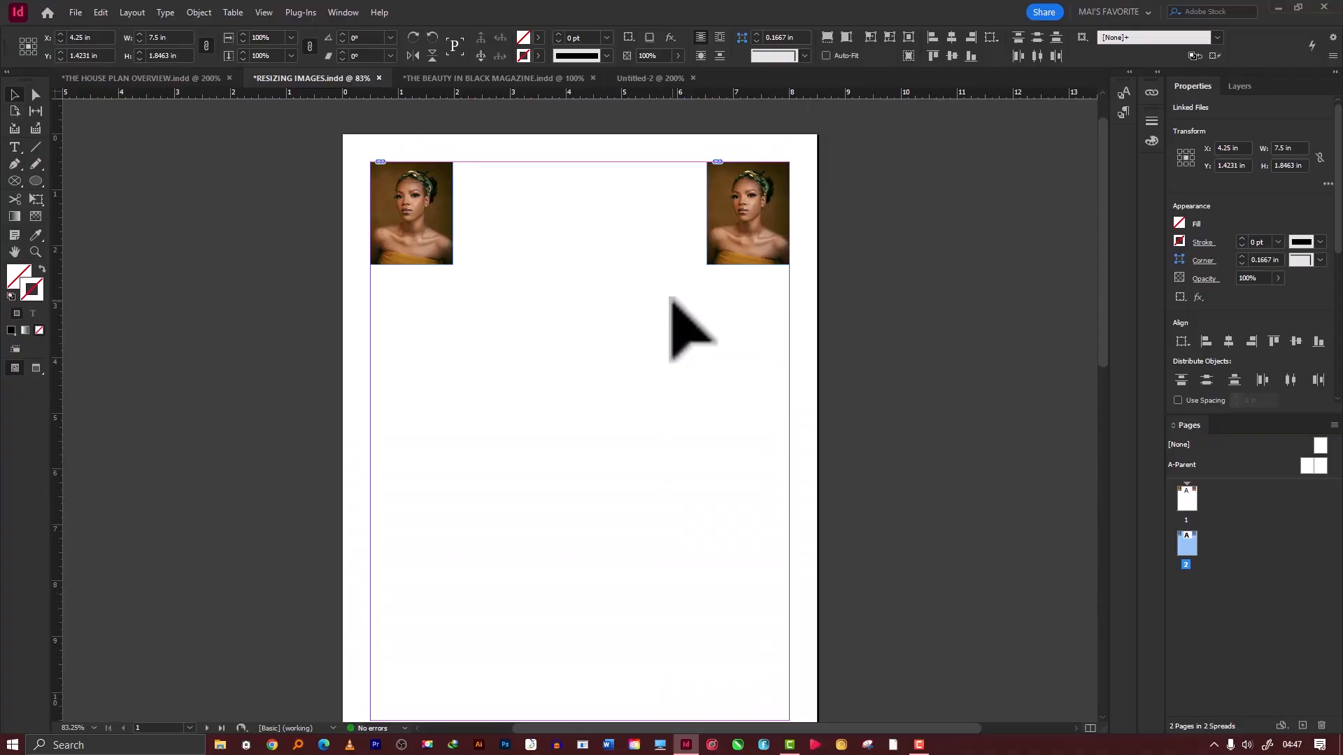
scroll(670, 297, "down", 5)
scroll(670, 297, "up", 15)
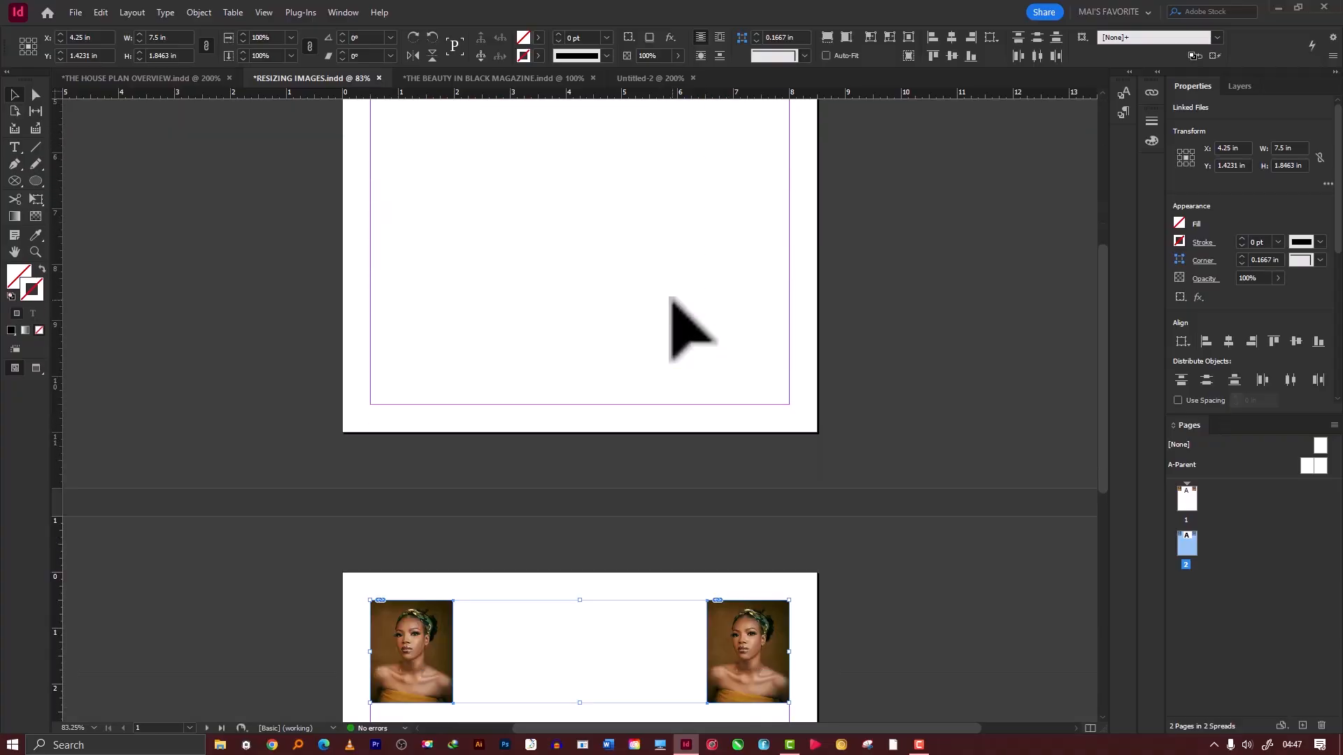
scroll(670, 298, "down", 2)
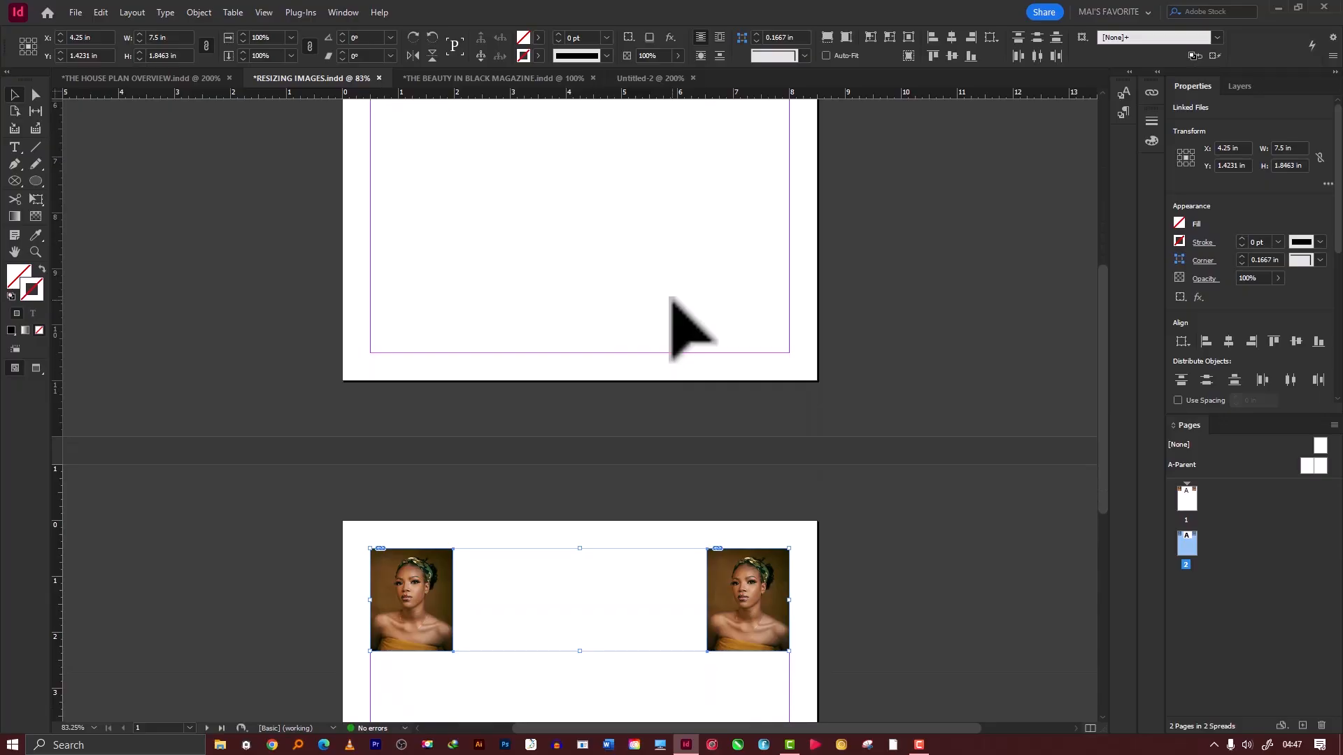
scroll(670, 297, "down", 8)
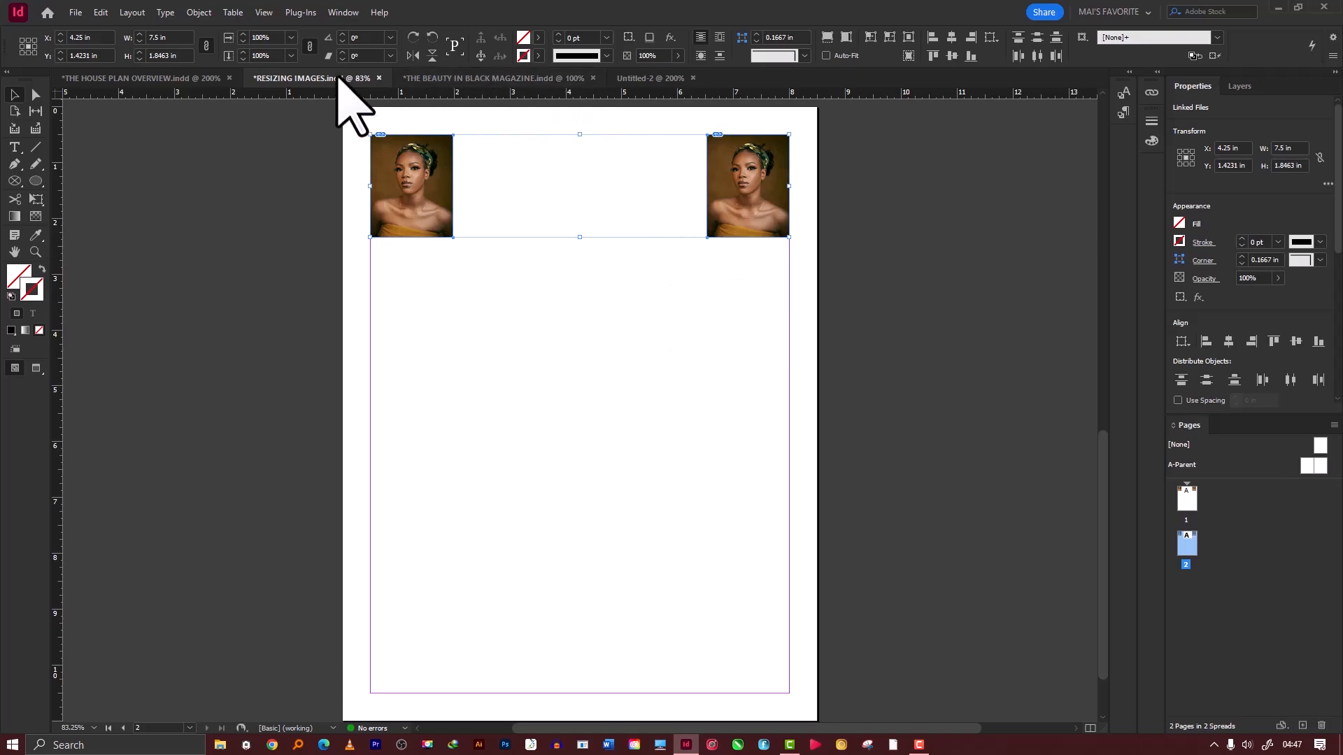
Step: In the THE HOUSE PLAN OVERVIEW document, set the display performance to High Quality Display
left_click(157, 80)
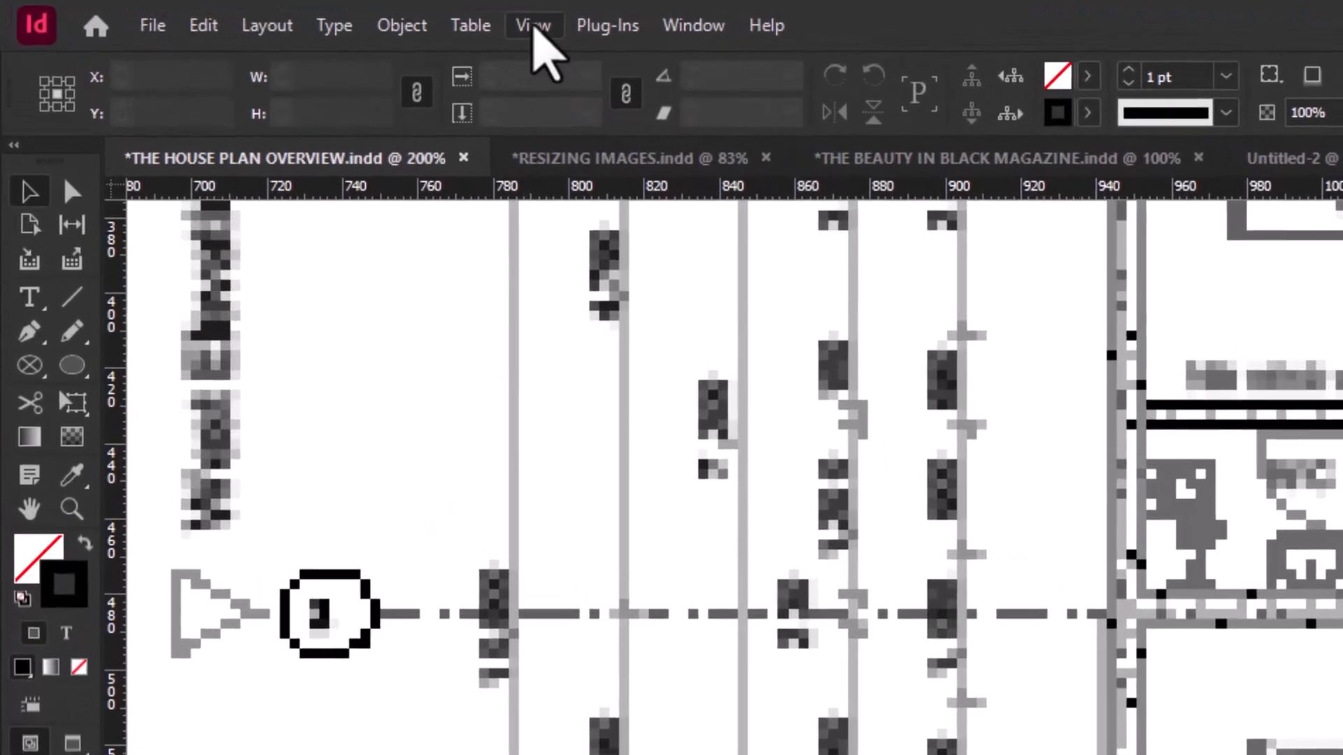
left_click(535, 26)
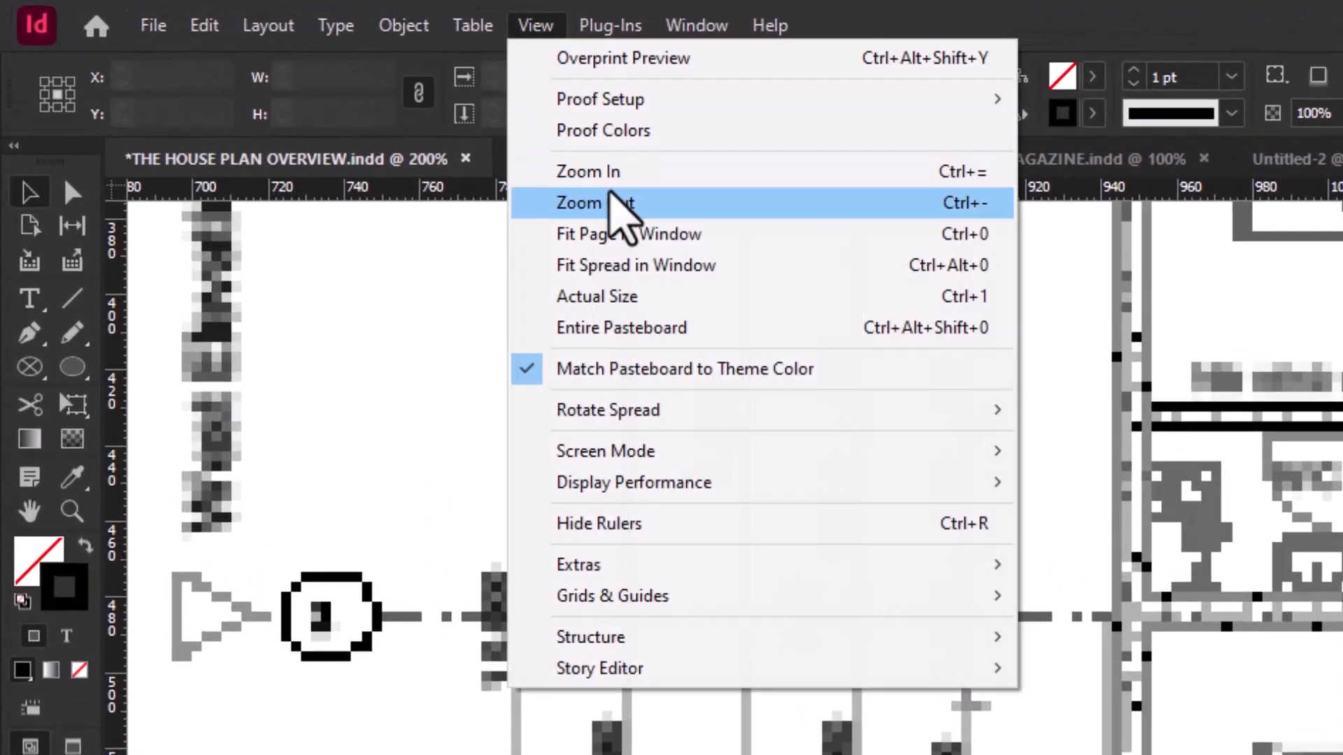
mouse_move(848, 490)
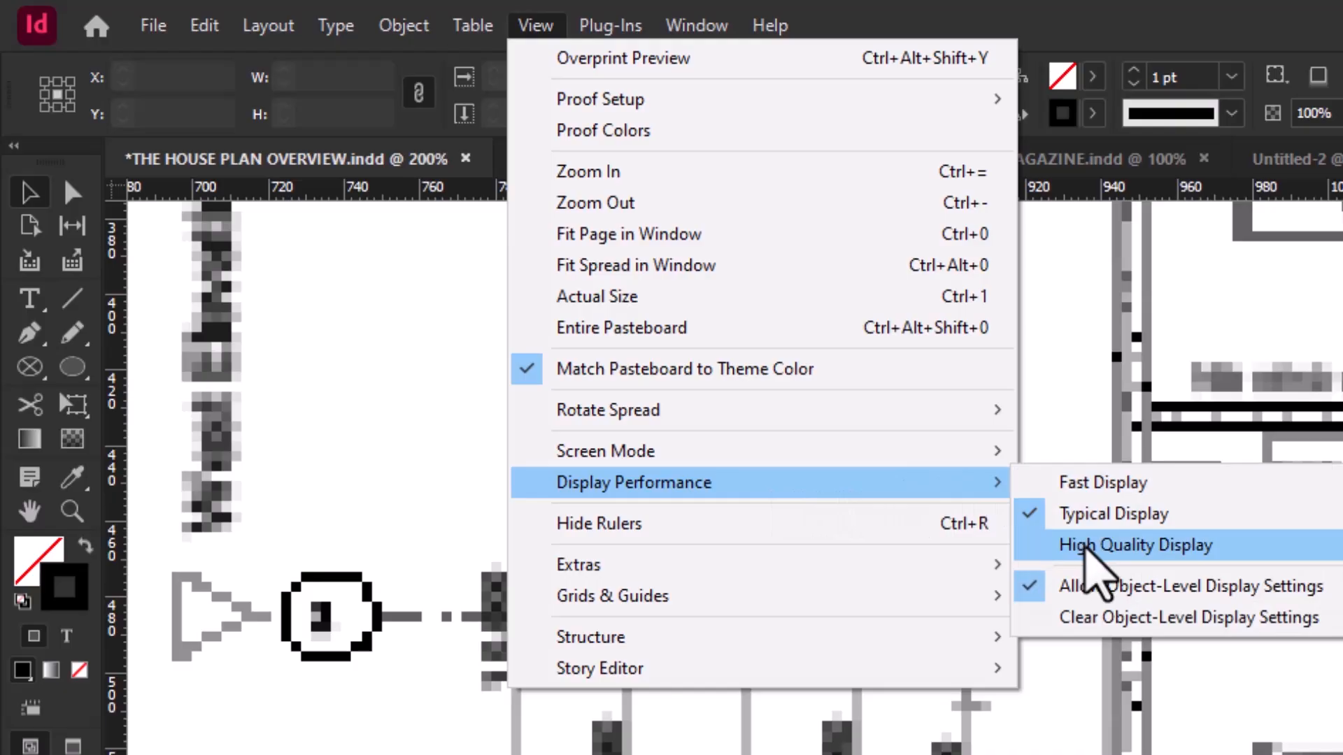
left_click(1084, 547)
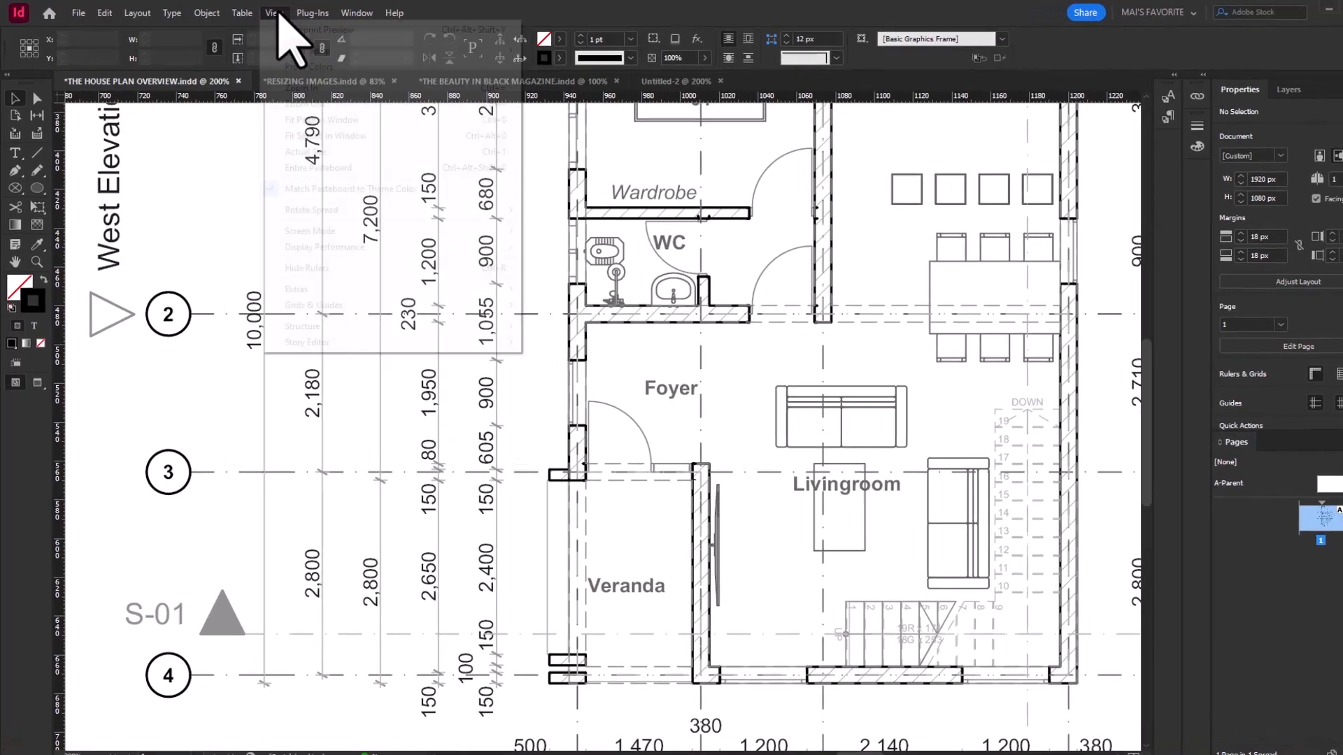
Step: Set the floor plan's display performance to Typical Display and exit the full-screen presentation view
left_click(262, 13)
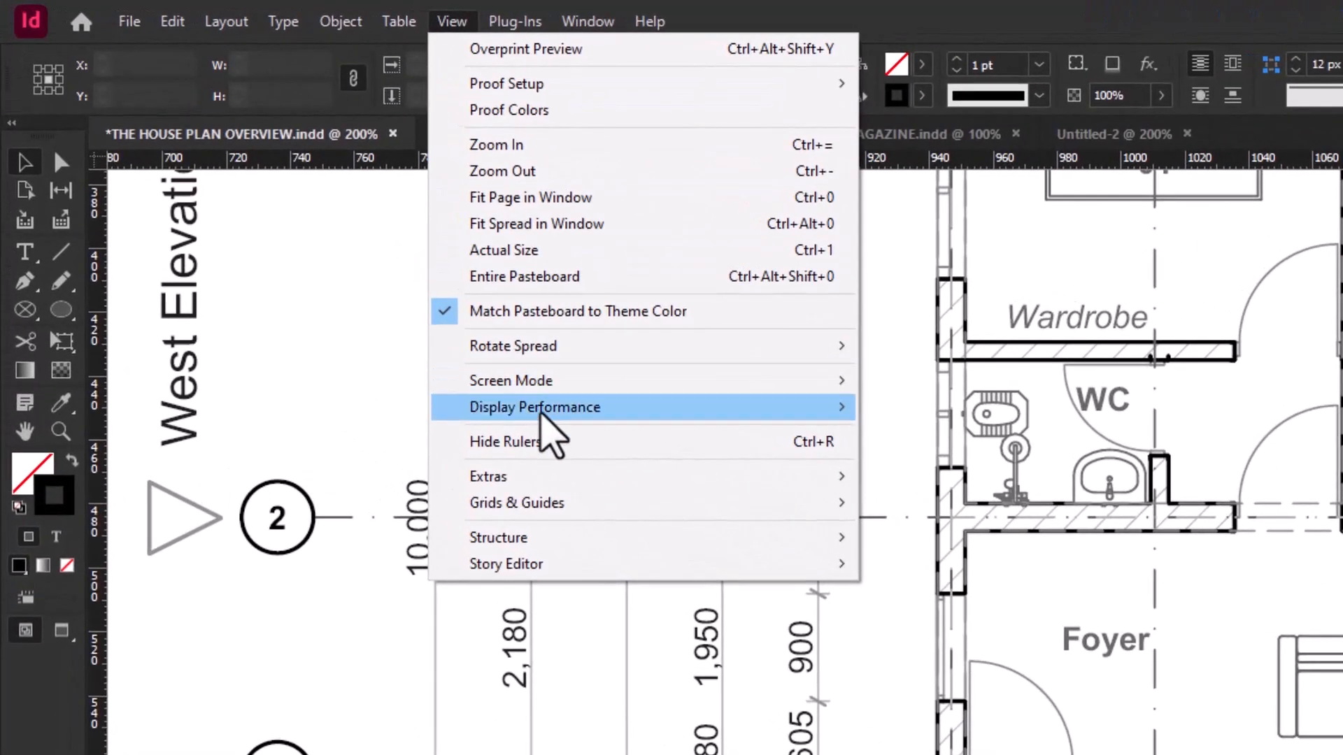
mouse_move(622, 420)
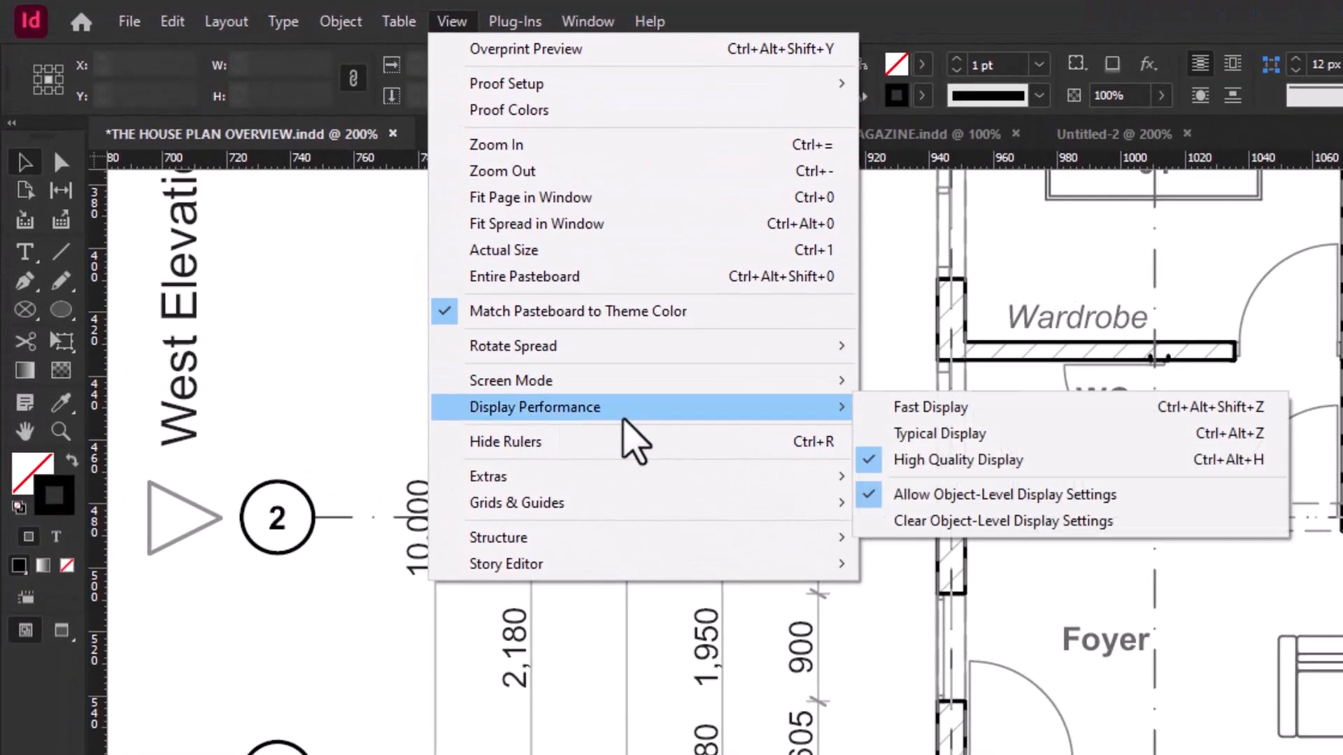
left_click(901, 434)
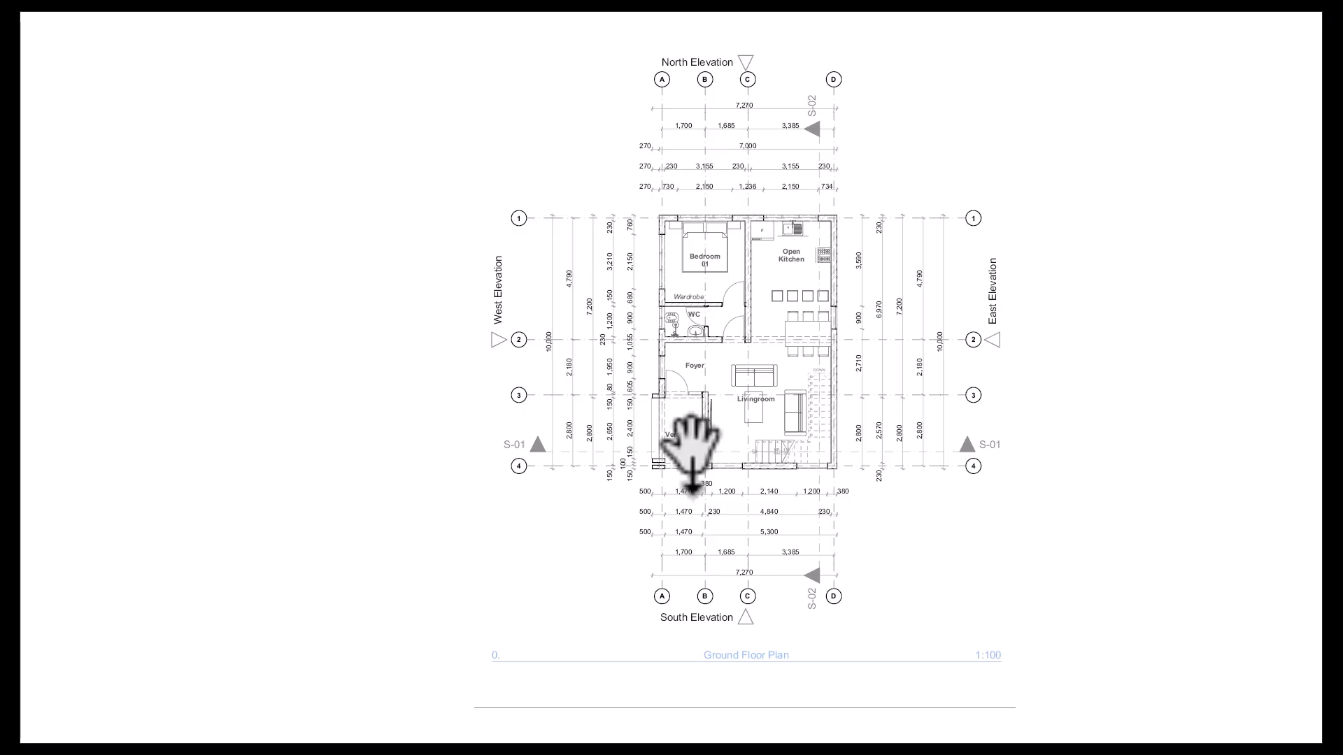
key("Escape")
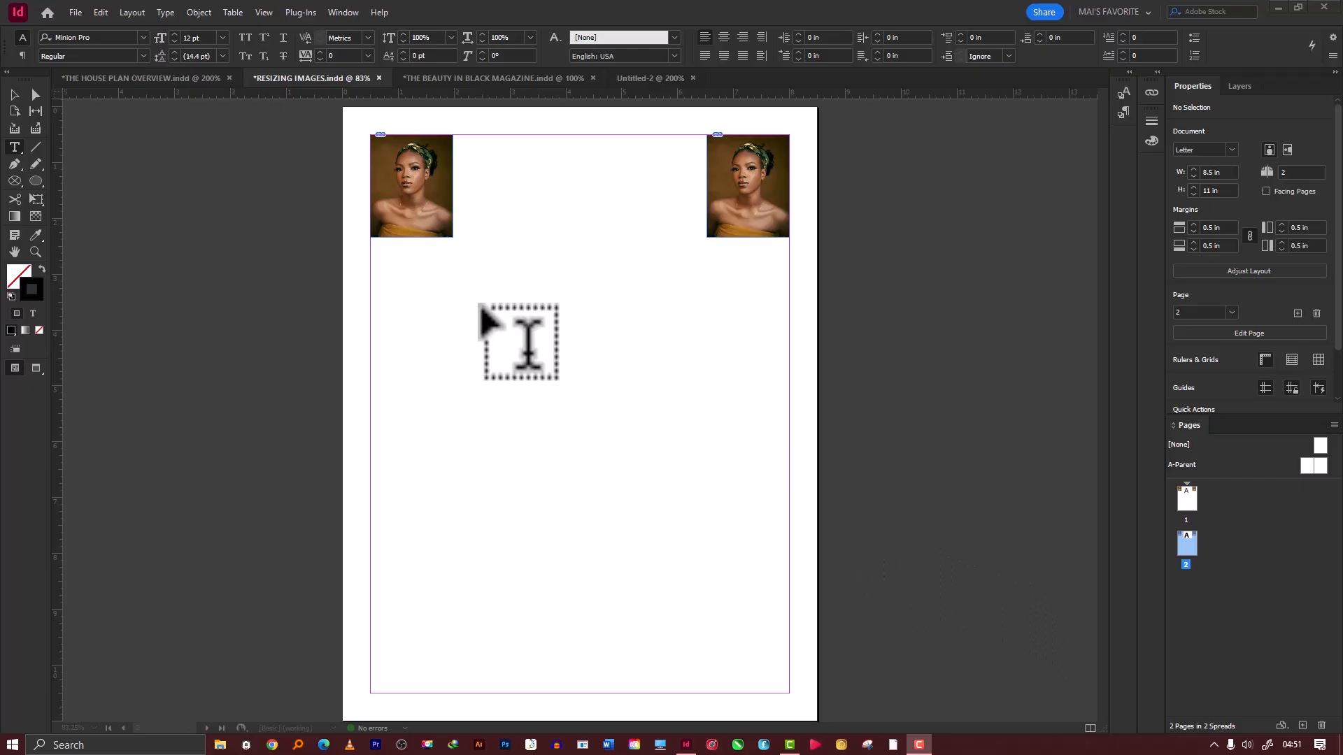
Step: Draw a text frame about 5.28 by 4.04 in below the portraits on page 2 and enter SUCCESS in it
left_click_drag(453, 308, 748, 533)
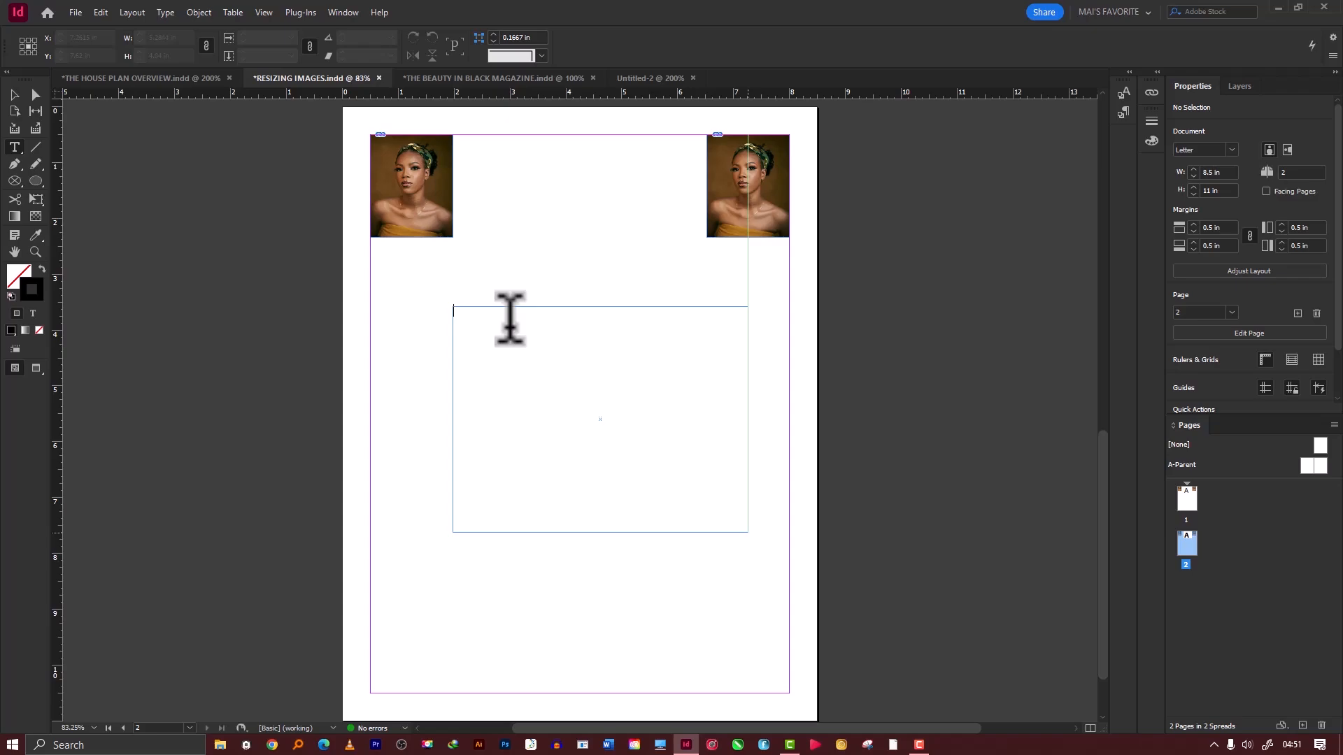
type("s")
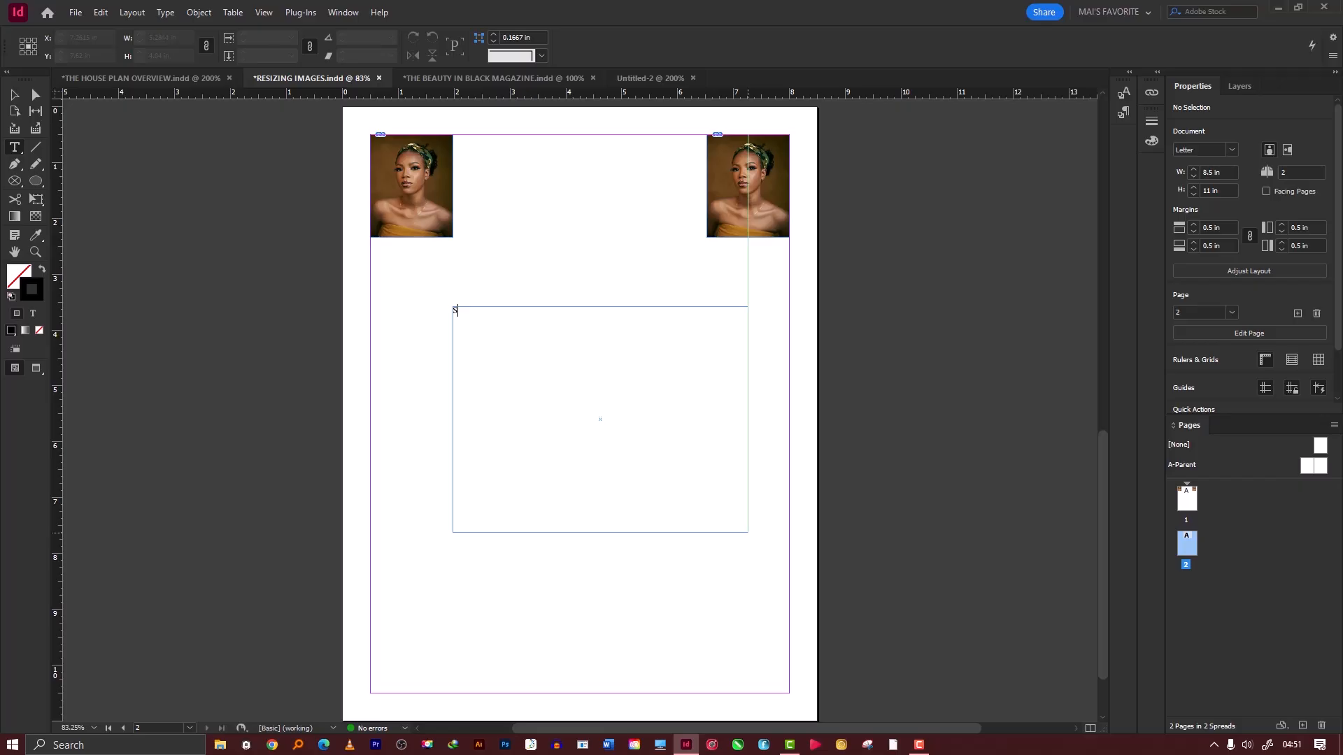
type("UCCESS")
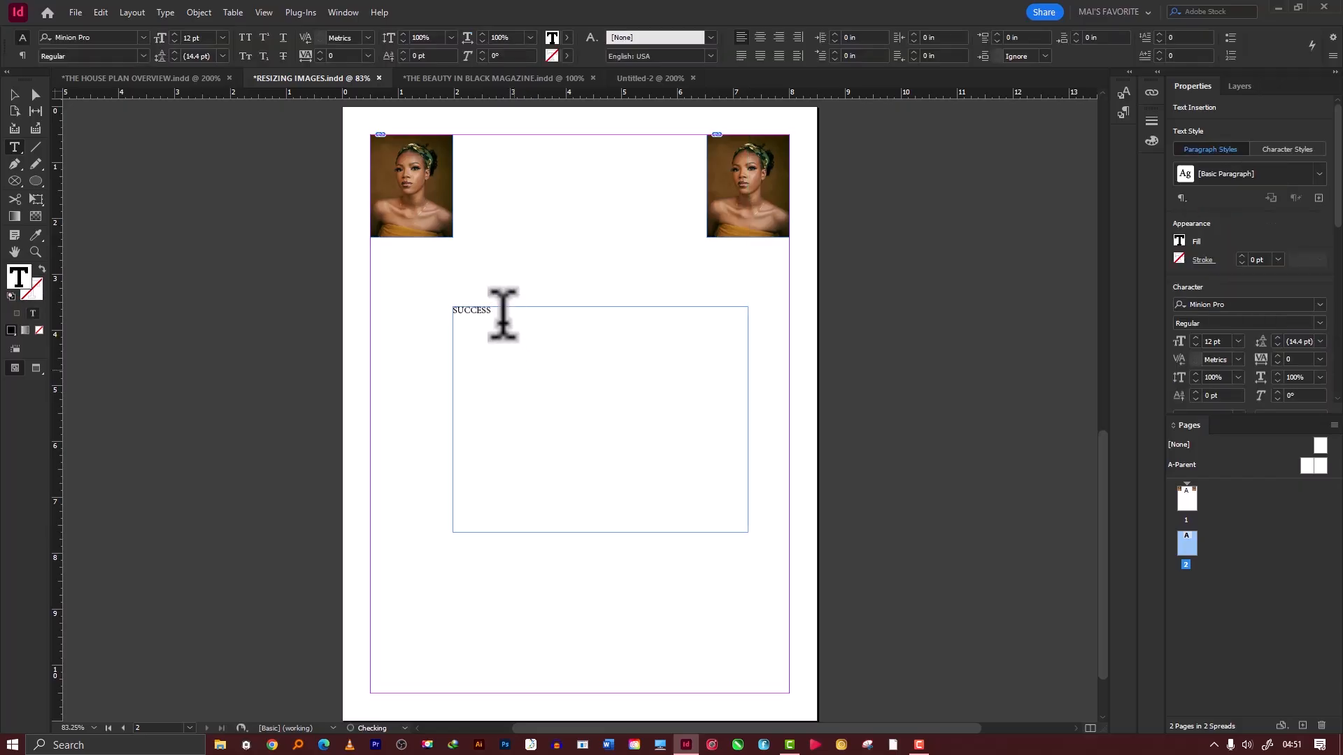
Step: Enlarge the word SUCCESS to 38 pt
left_click_drag(489, 300, 474, 204)
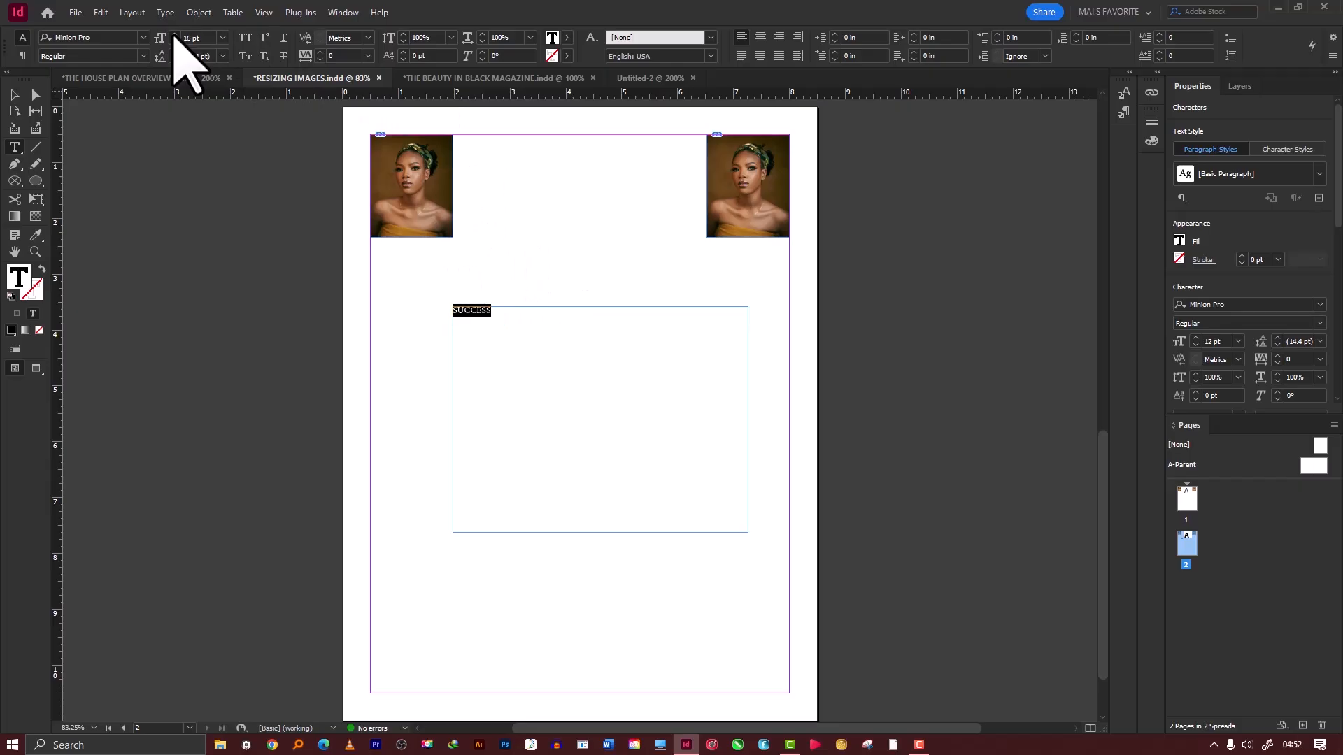
left_click(175, 35)
left_click(174, 35)
left_click(174, 35)
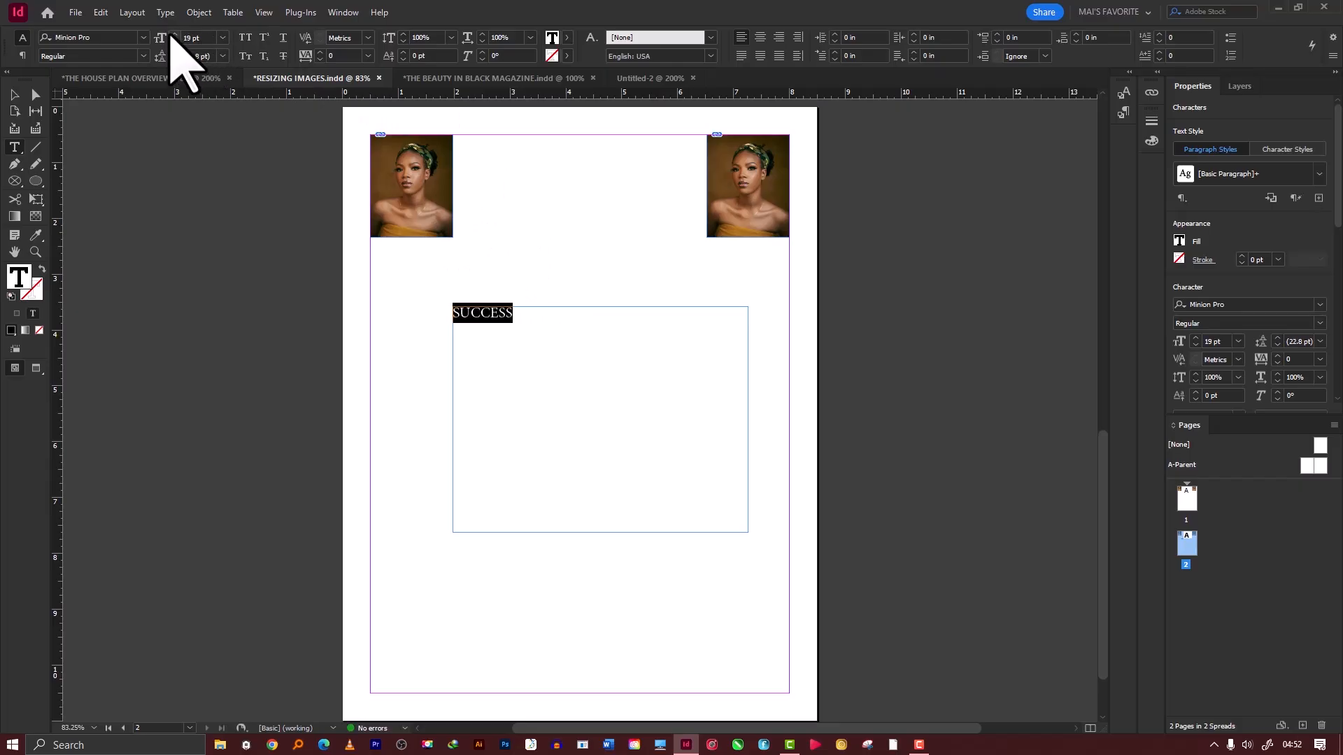
left_click(175, 35)
left_click(174, 34)
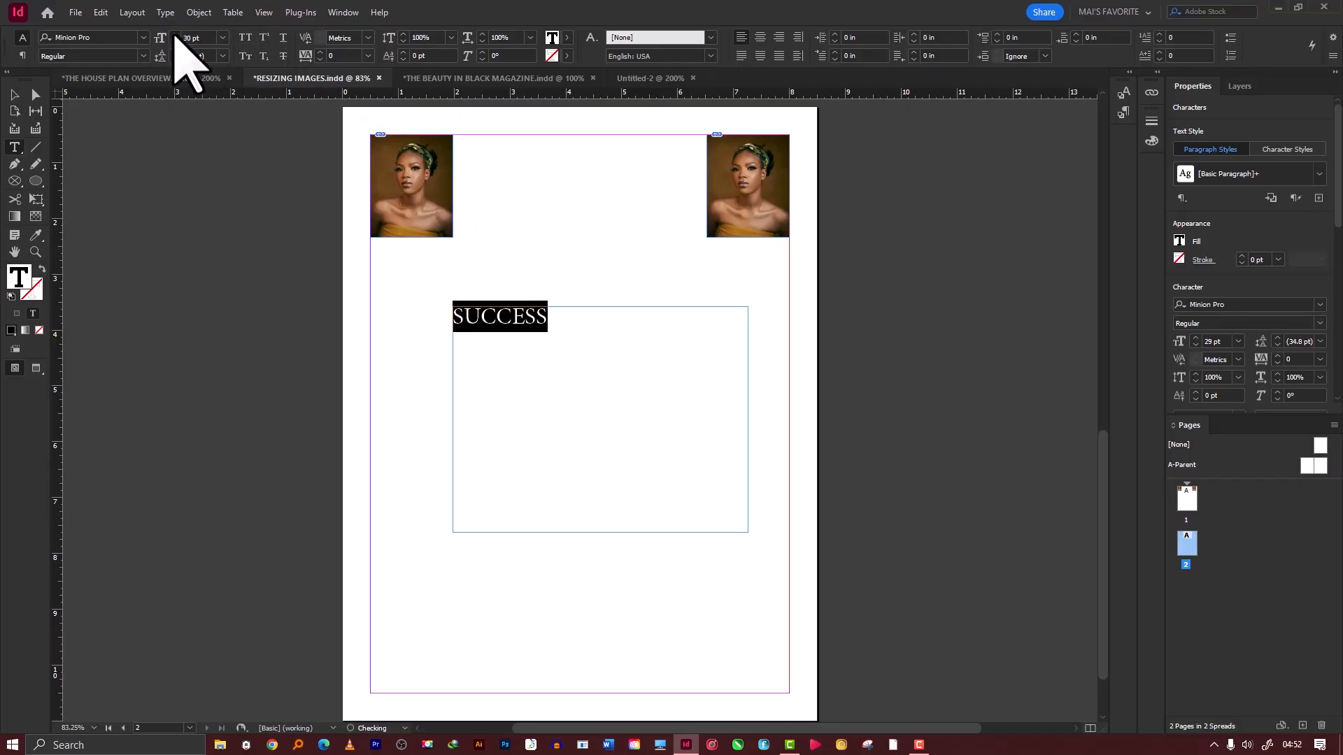
left_click(174, 35)
left_click(174, 35)
left_click(174, 35)
left_click(174, 35)
left_click(174, 35)
left_click(174, 35)
left_click(174, 35)
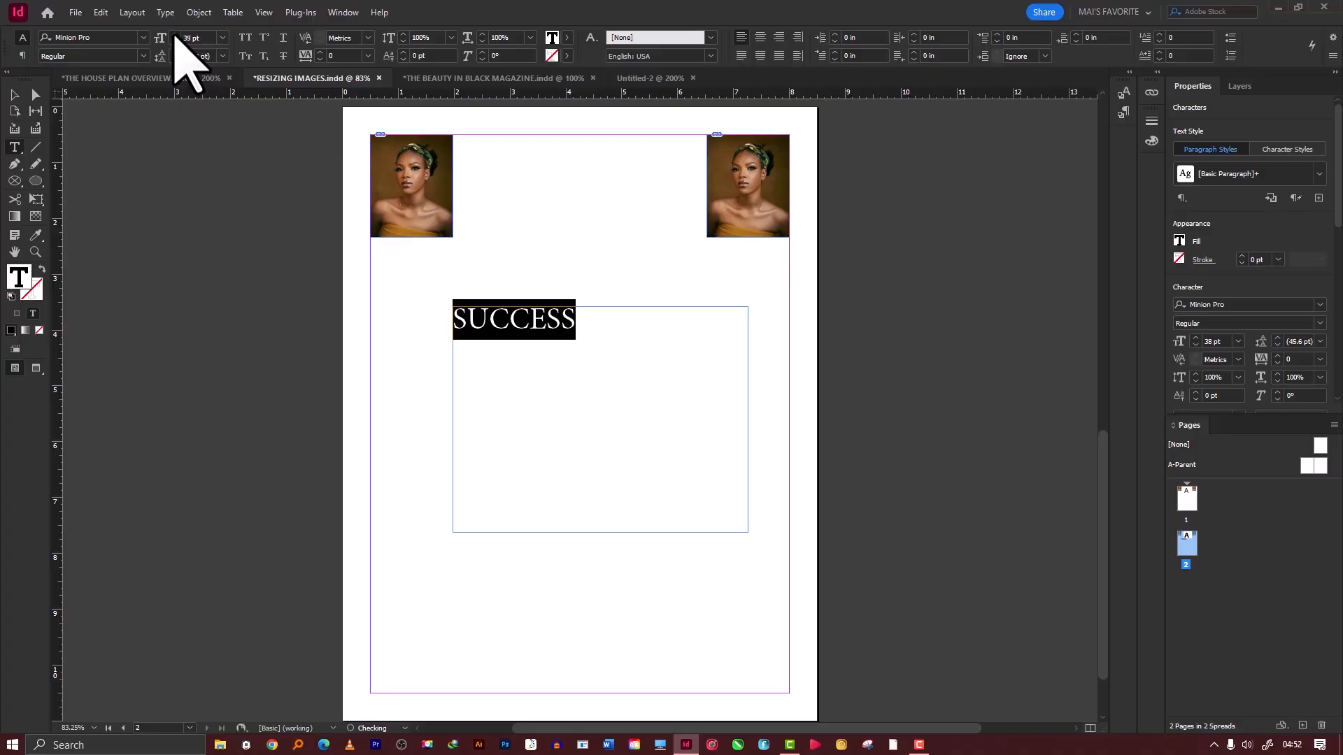
Step: Shrink the SUCCESS text frame to fit its text, and move the right small portrait toward the middle of page 2
left_click(15, 95)
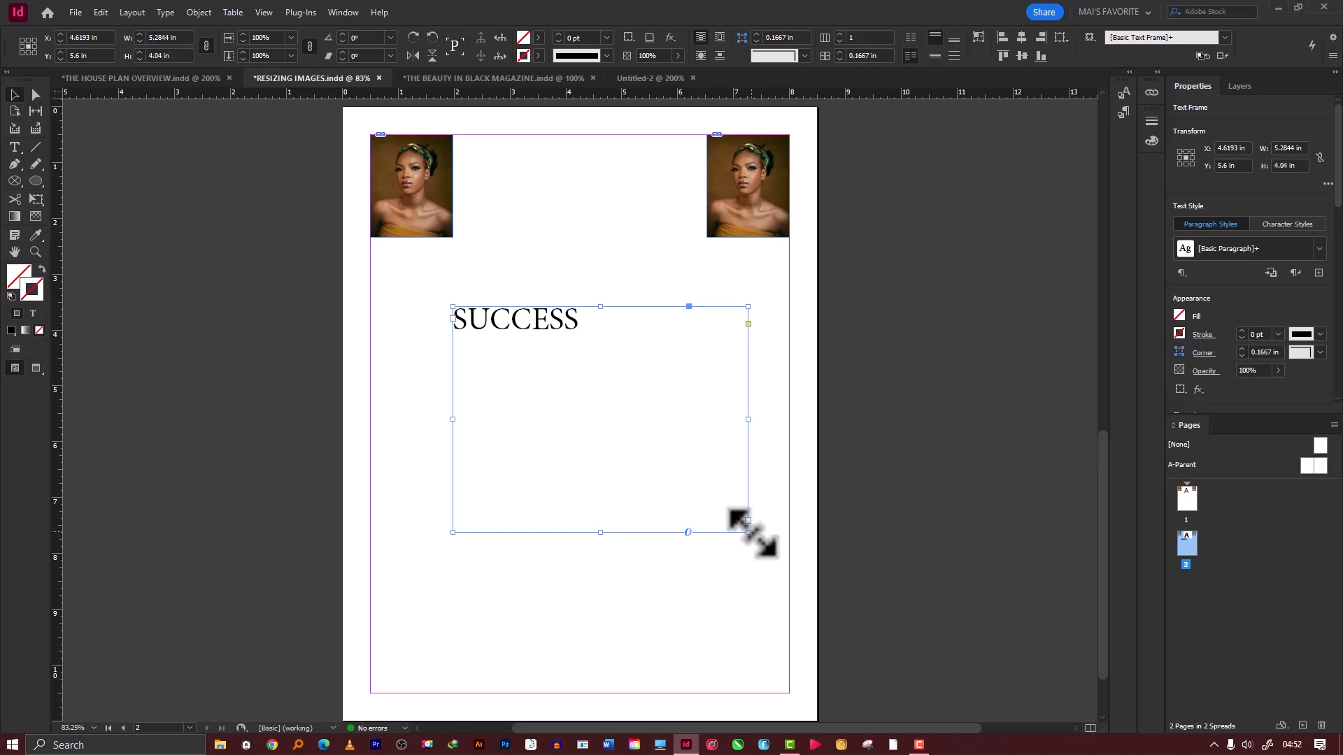
double_click(749, 532)
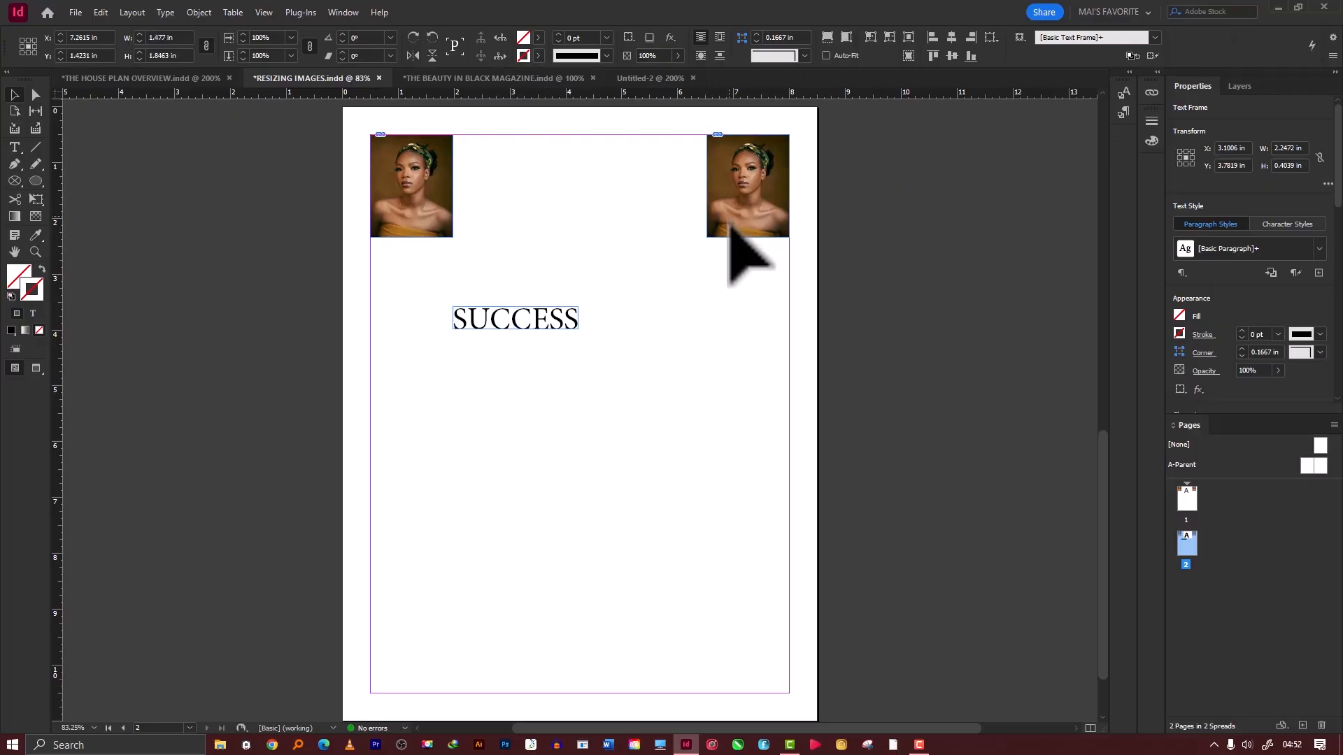
left_click_drag(728, 234, 620, 438)
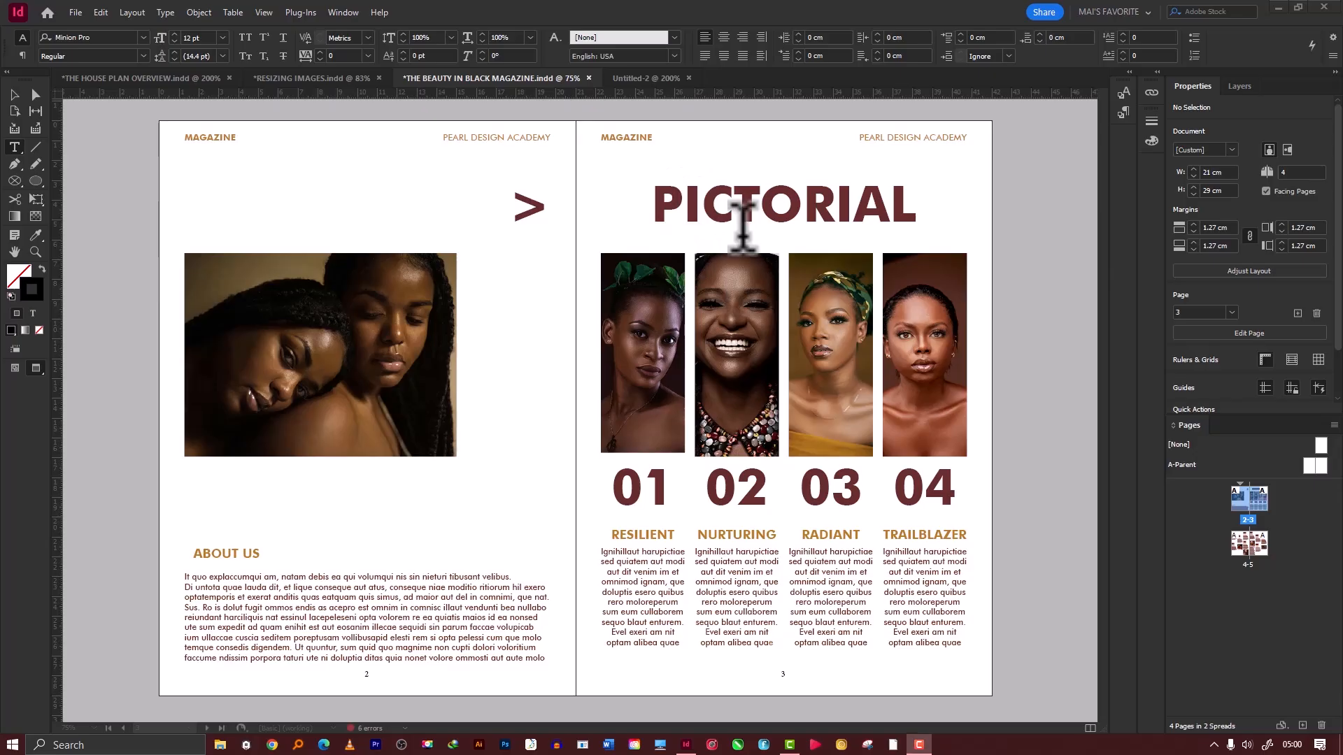
Step: In the magazine document, scale the PICTORIAL headline on page 3 up to 79.533 pt and reduce it to 68.506 pt
left_click(665, 186)
left_click_drag(664, 186, 901, 205)
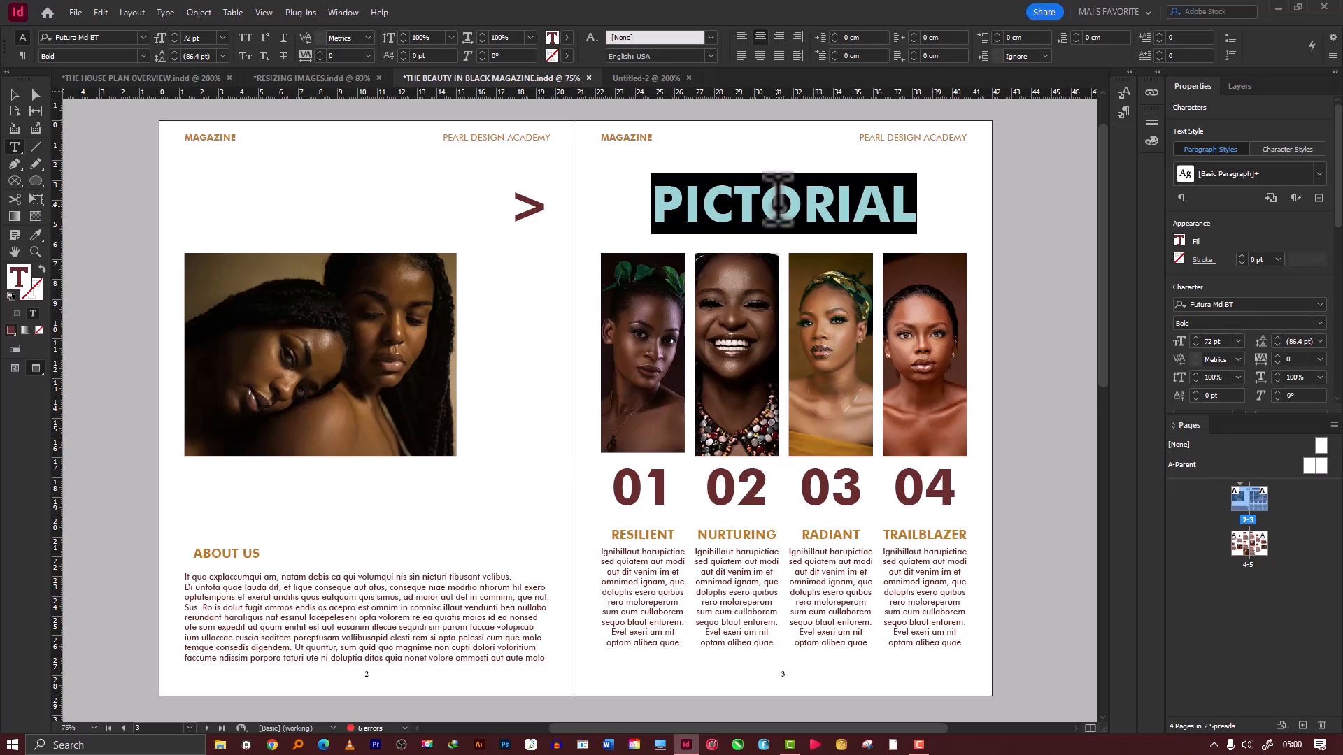
key("ctrl+shift+period")
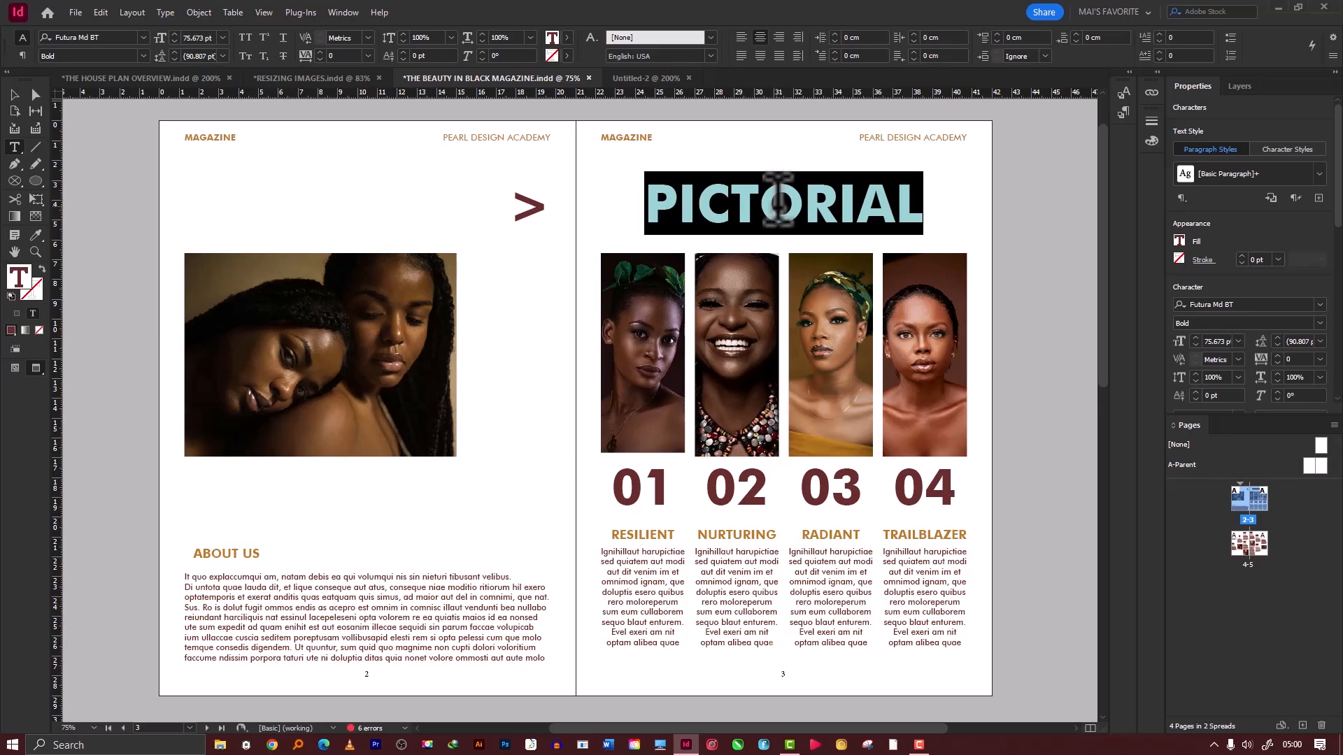
key("ctrl+shift+period")
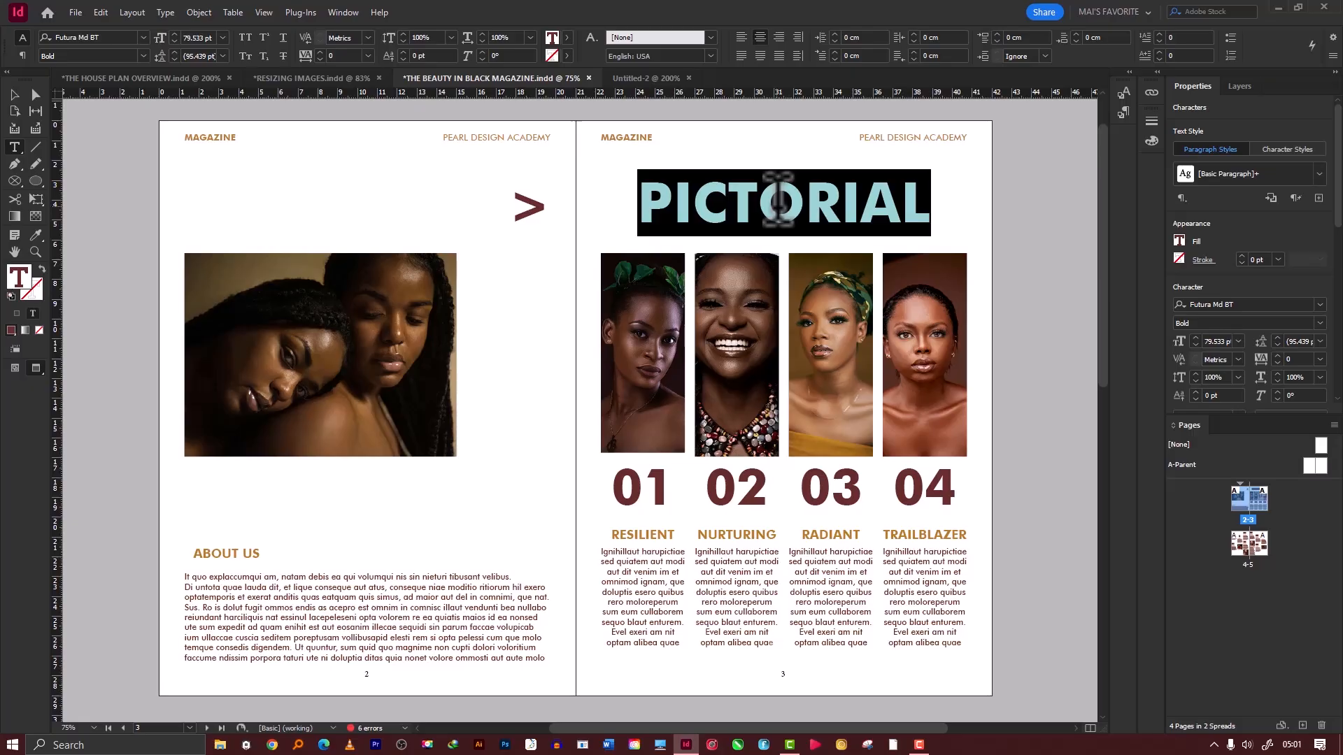
key("ctrl+shift+comma")
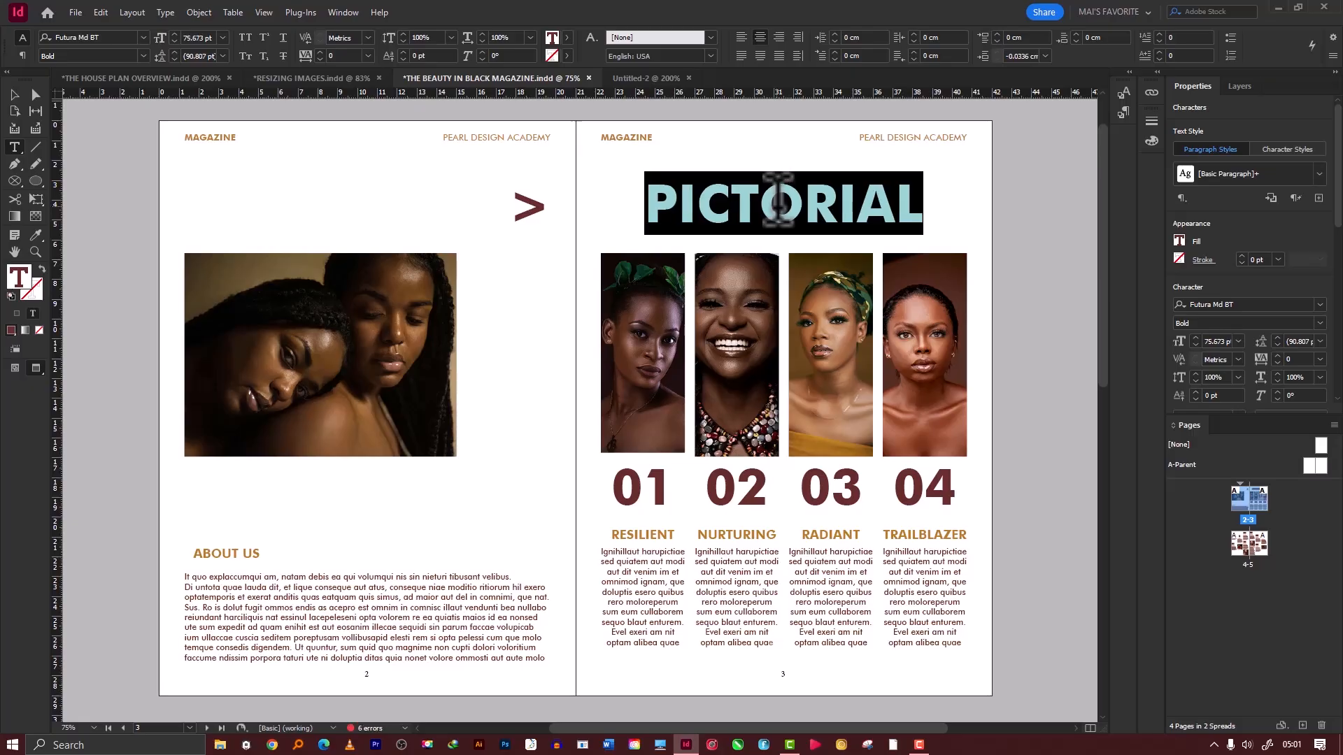
key("ctrl+shift+comma")
key("ctrl+shift+comma")
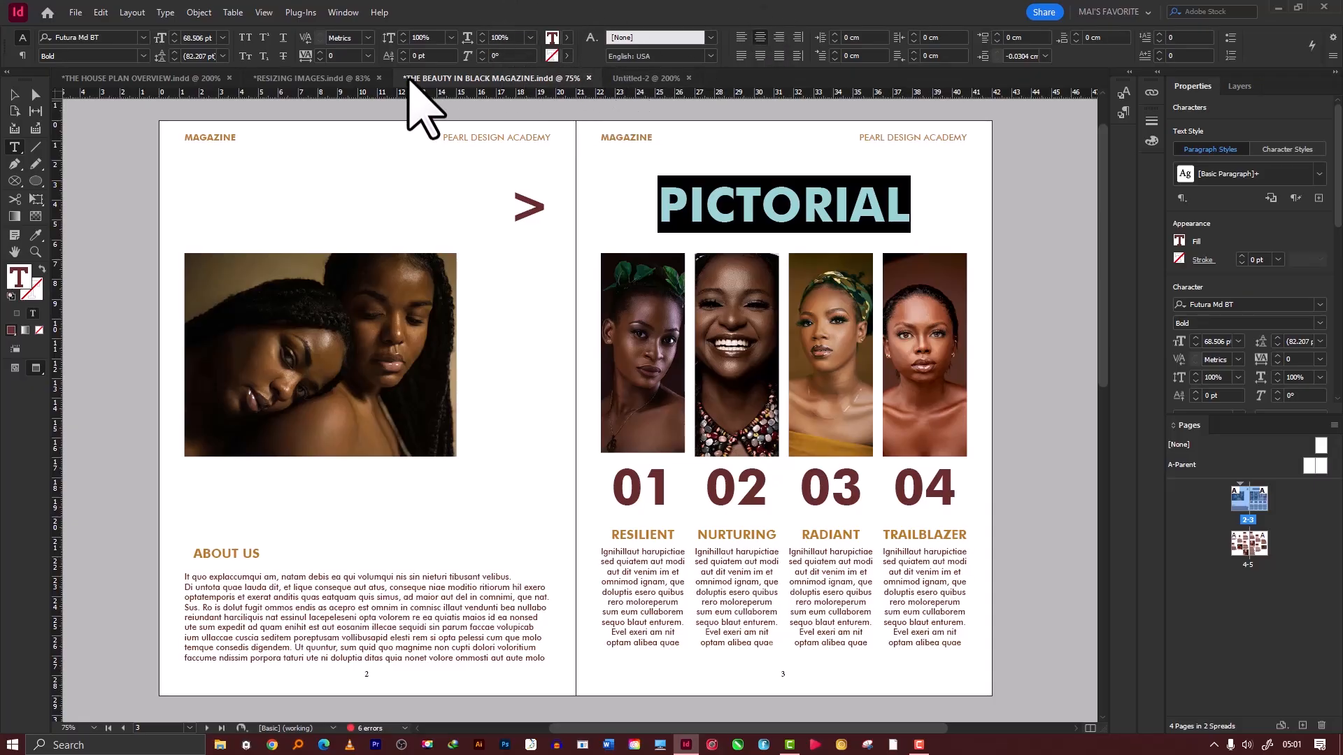
Step: In the RESIZING IMAGES document, draw a text frame in the middle of page 1 and fill it with placeholder text
left_click(345, 83)
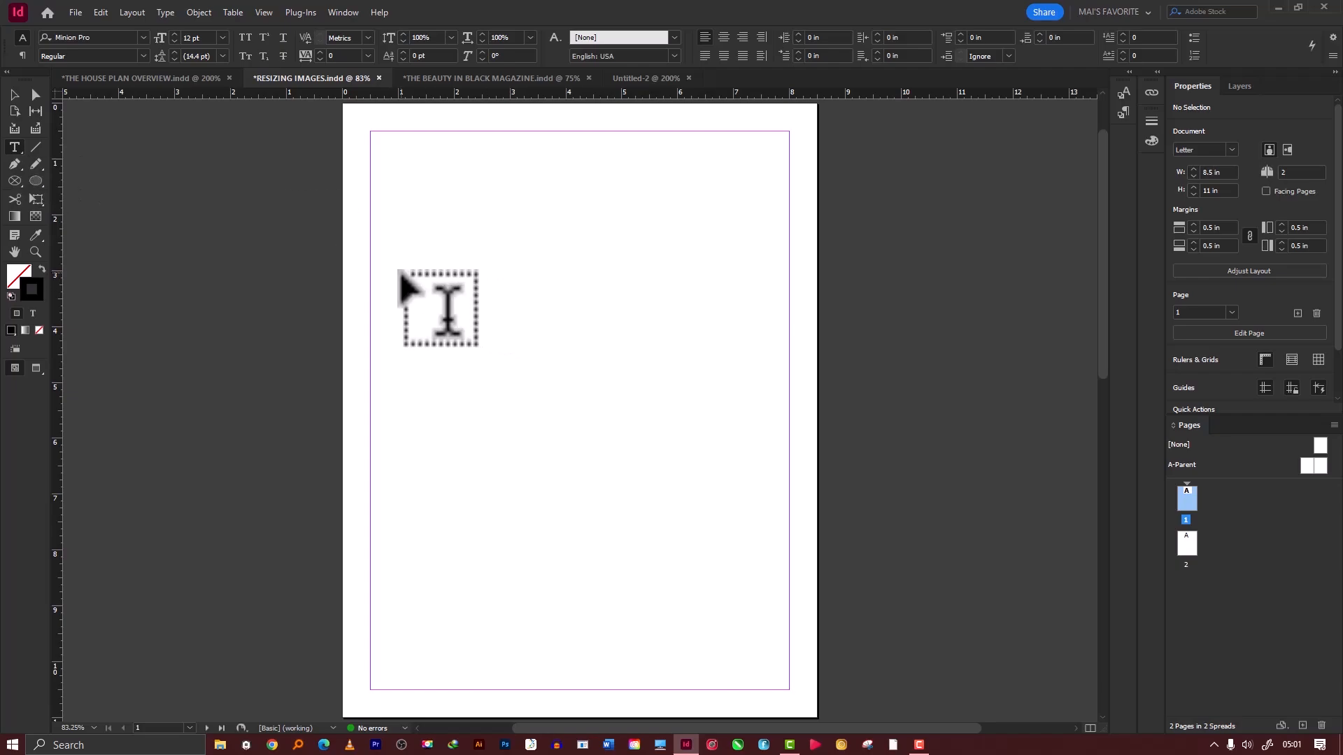
left_click_drag(450, 242, 712, 503)
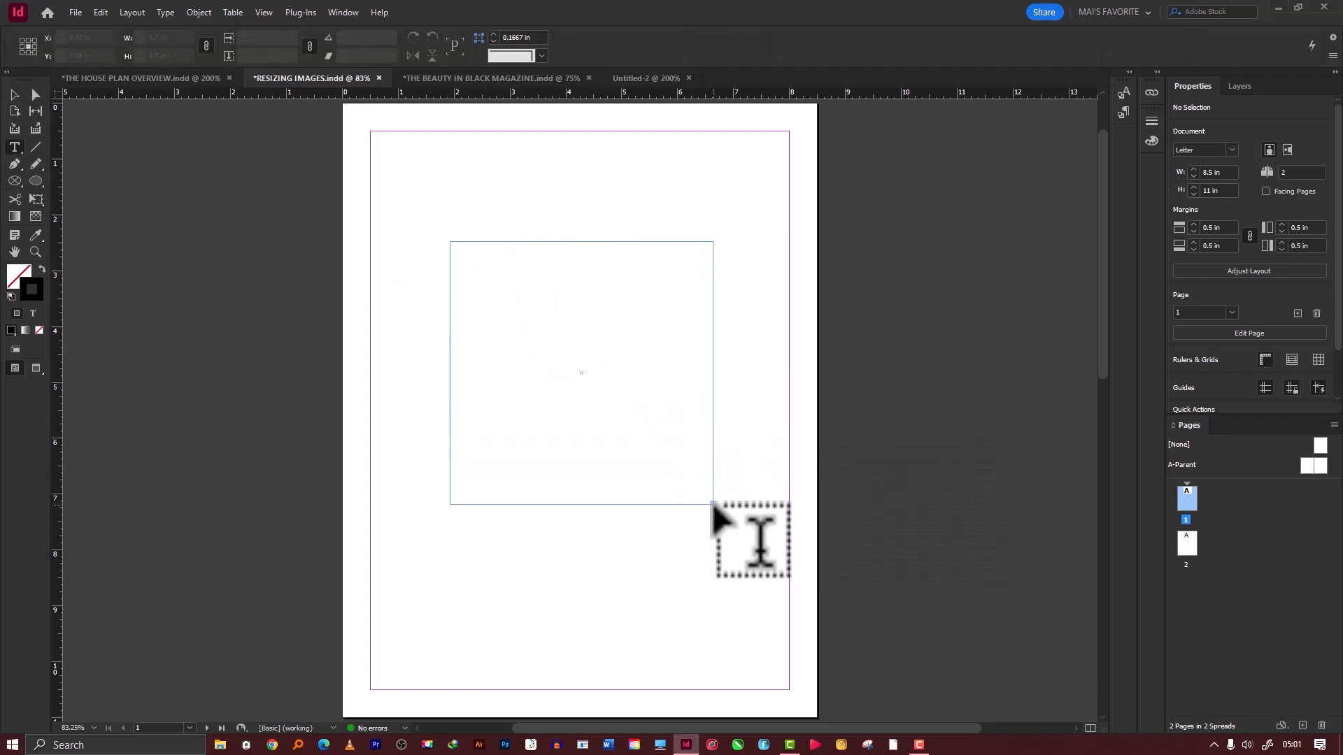
right_click(507, 287)
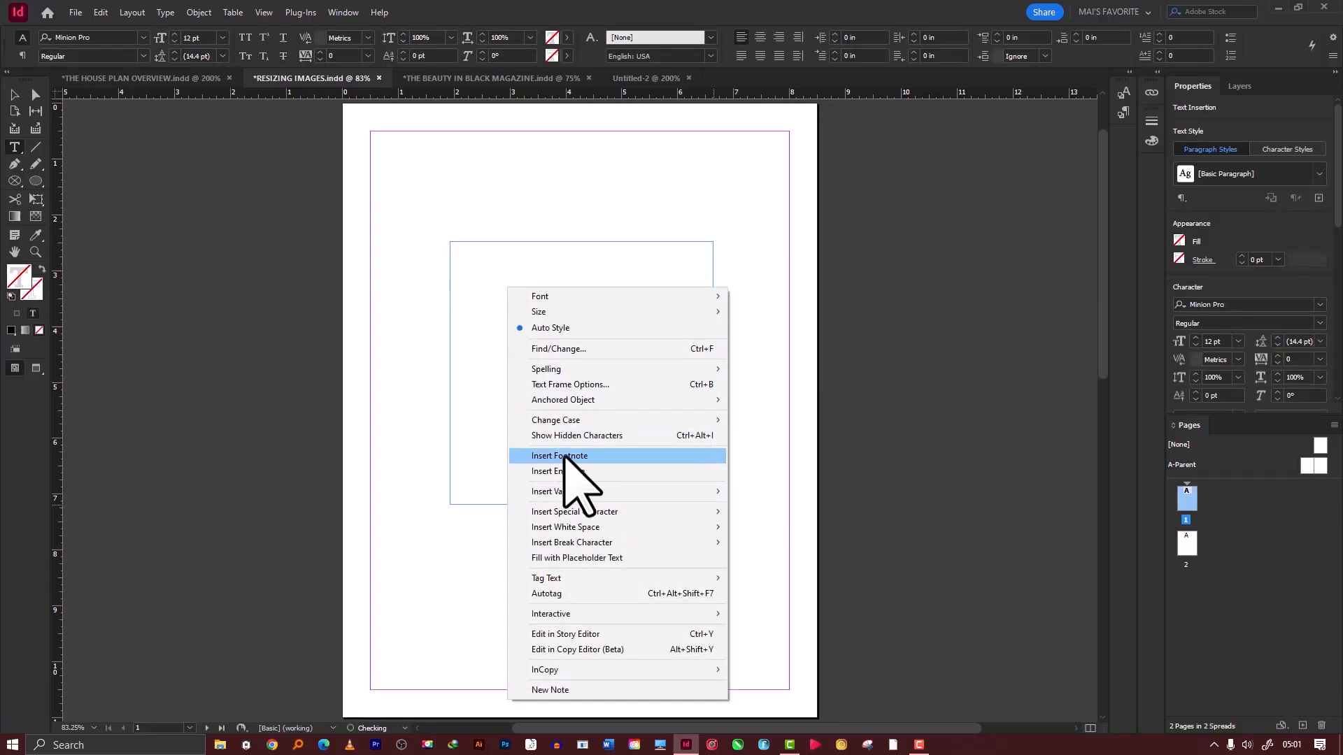
left_click(606, 558)
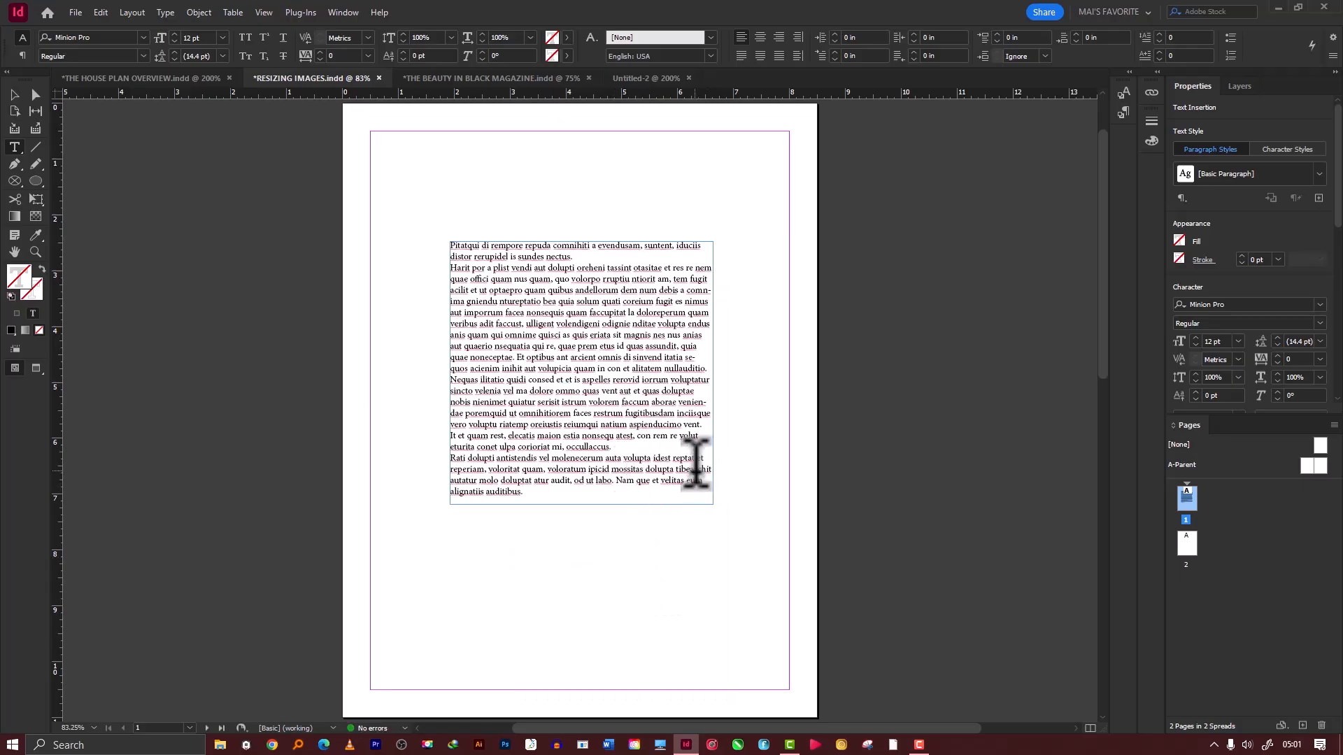
Step: Select all the placeholder text on page 1 and set its horizontal scale to 125%
key("ctrl+equal")
key("ctrl+equal")
key("ctrl+equal")
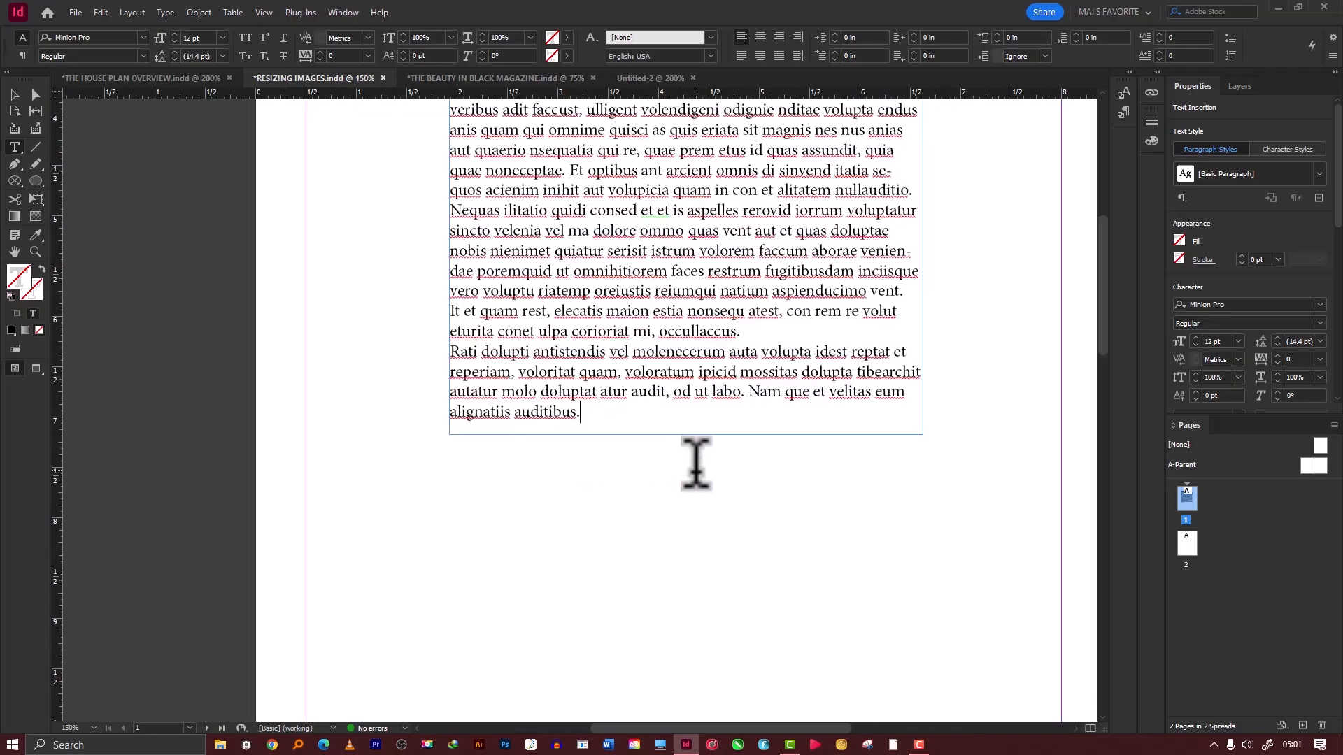
scroll(696, 463, "up", 5)
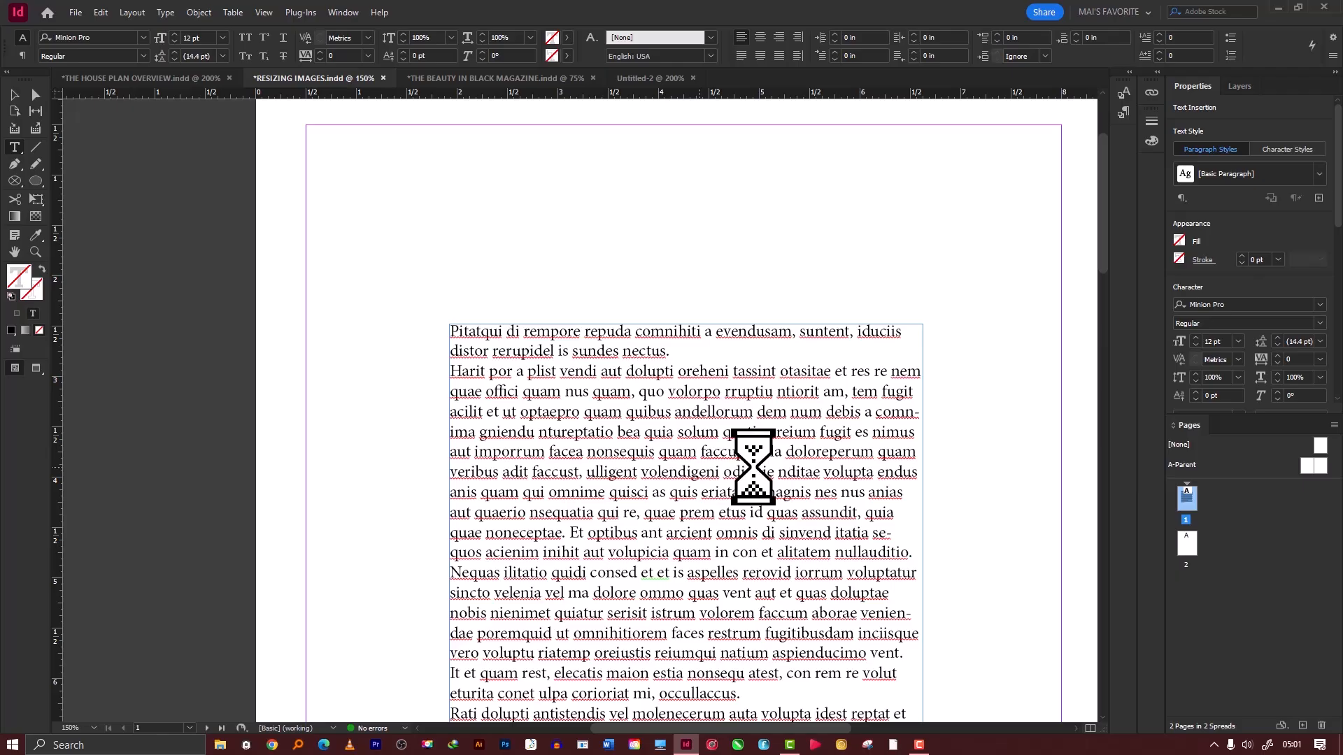
scroll(756, 474, "down", 3)
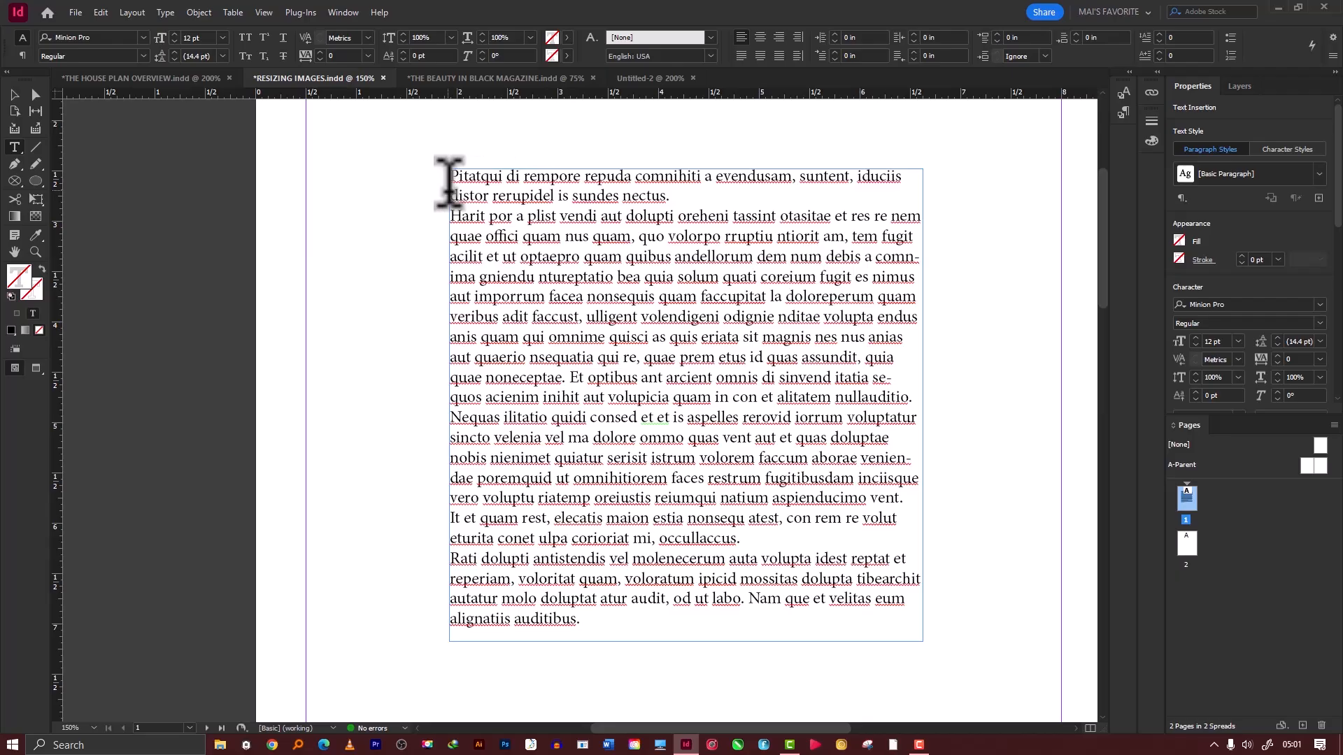
key("ctrl+a")
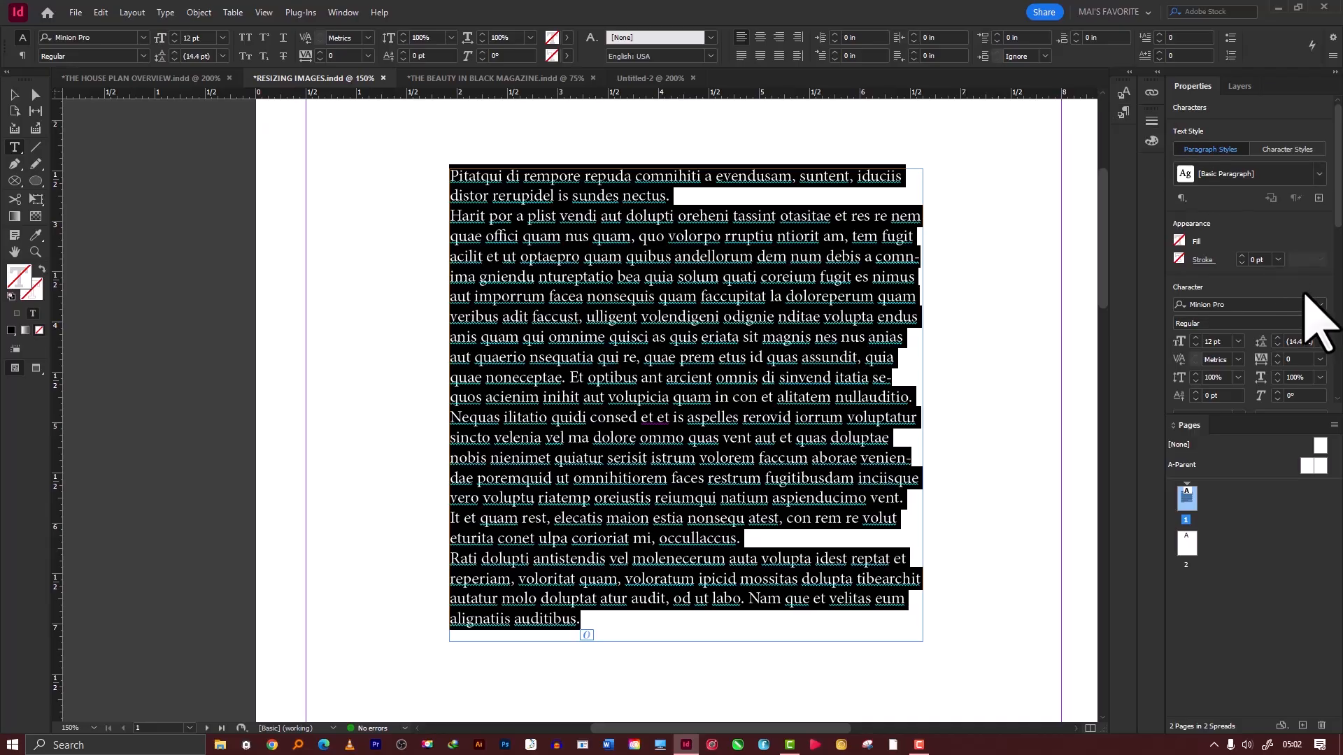
scroll(1305, 294, "down", 5)
scroll(1305, 295, "down", 1)
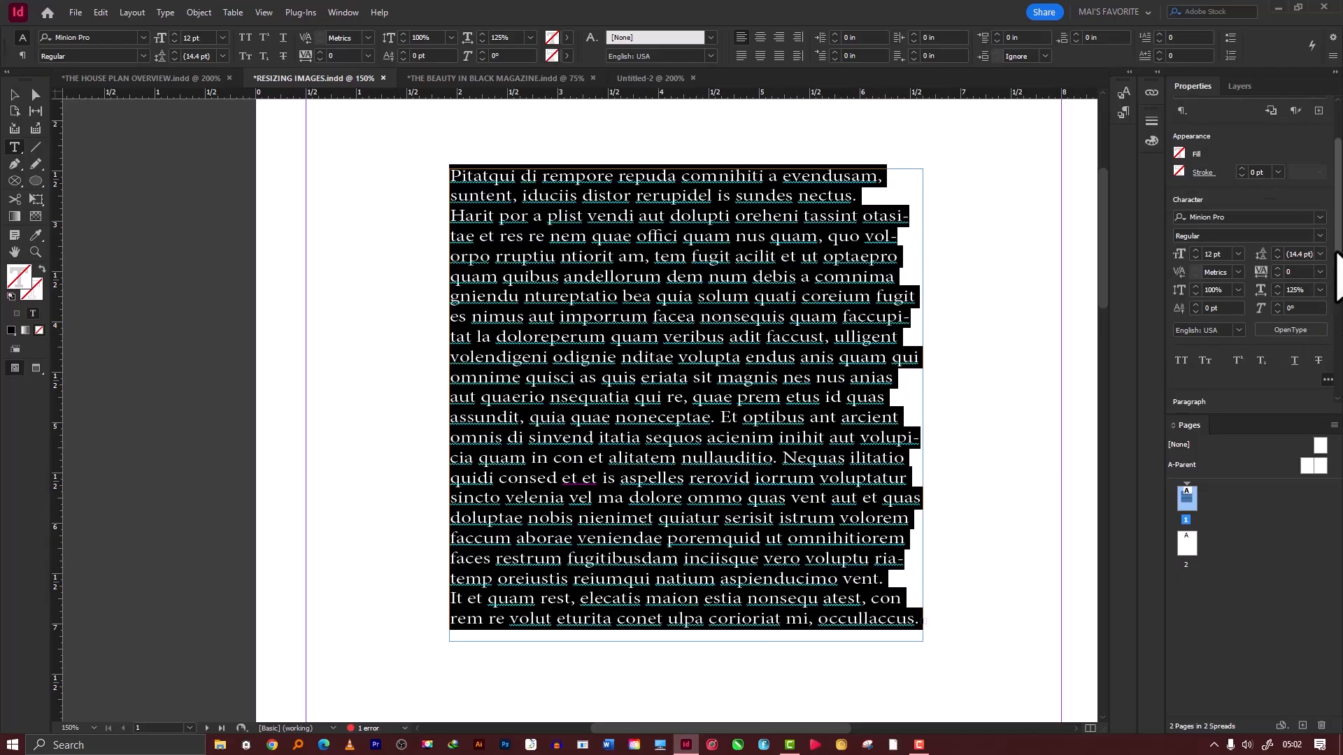
Step: Turn off hyphenation for the selected placeholder text and deselect it
scroll(1335, 294, "down", 3)
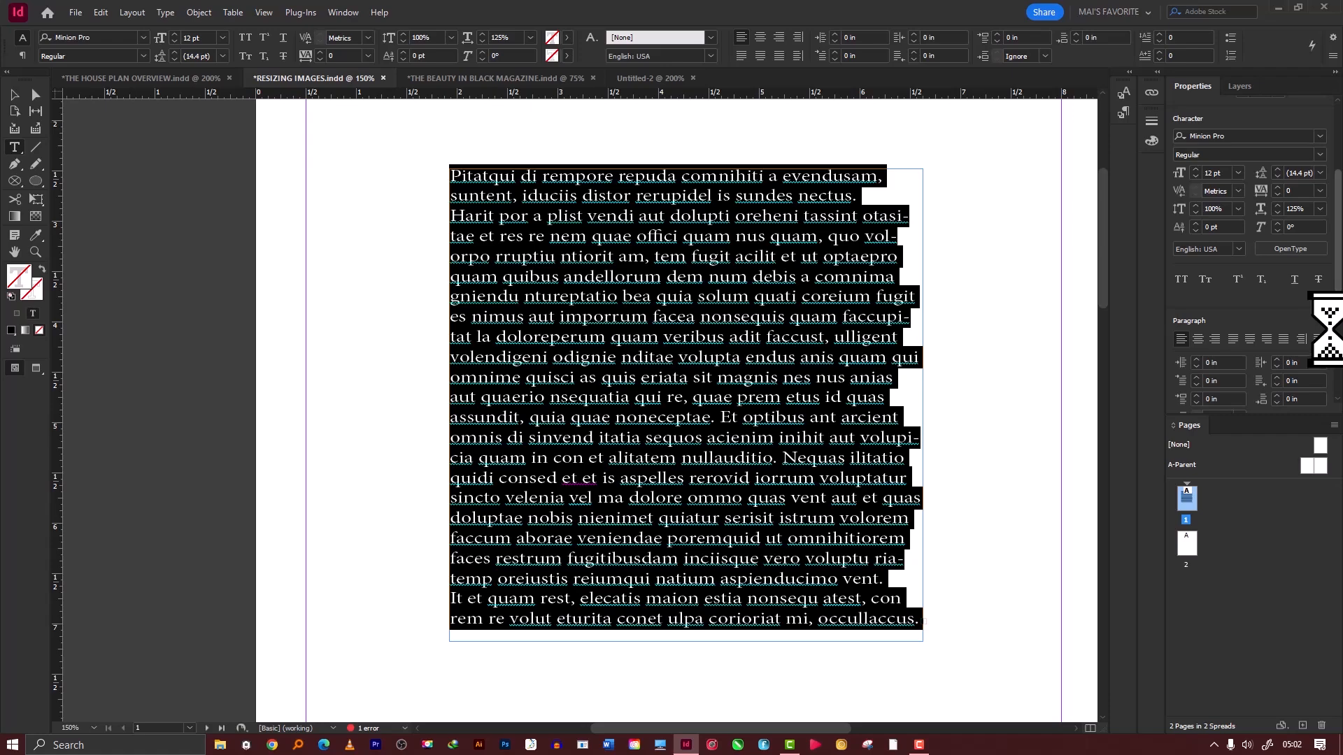
scroll(1337, 336, "down", 4)
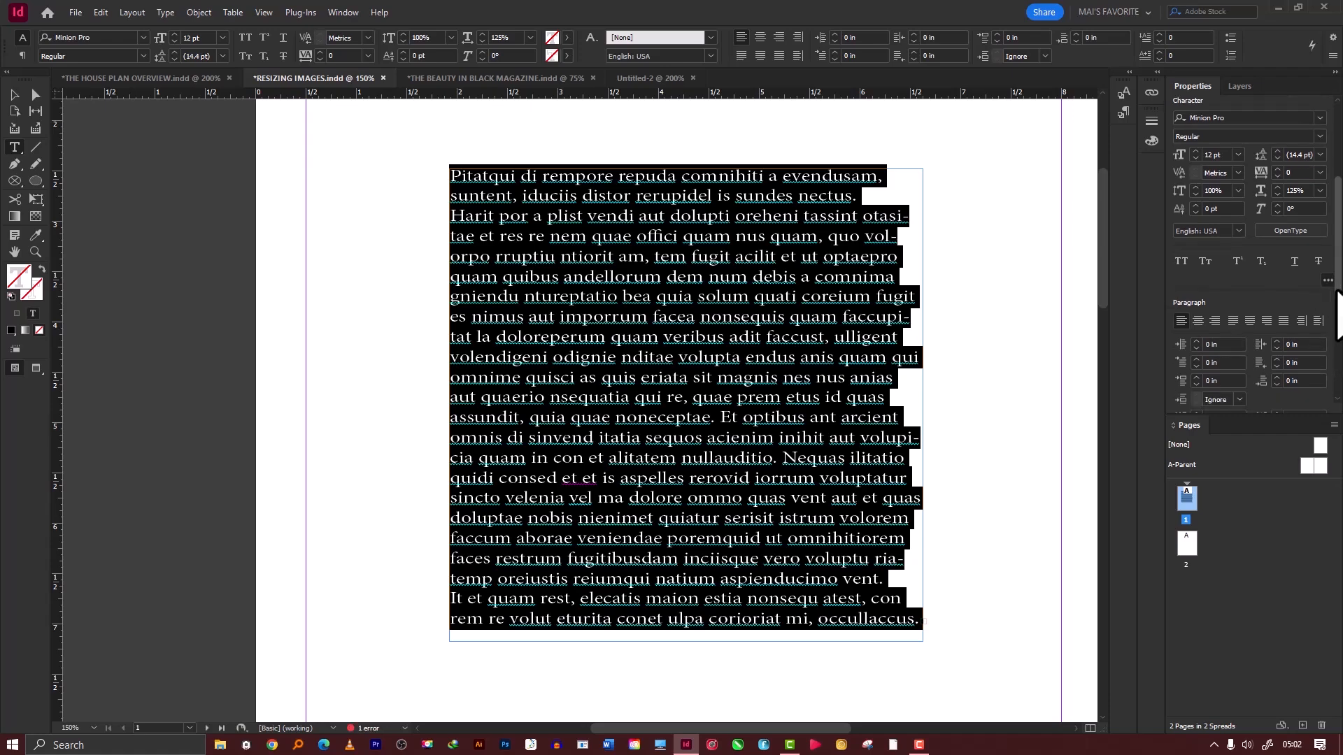
scroll(1338, 329, "down", 2)
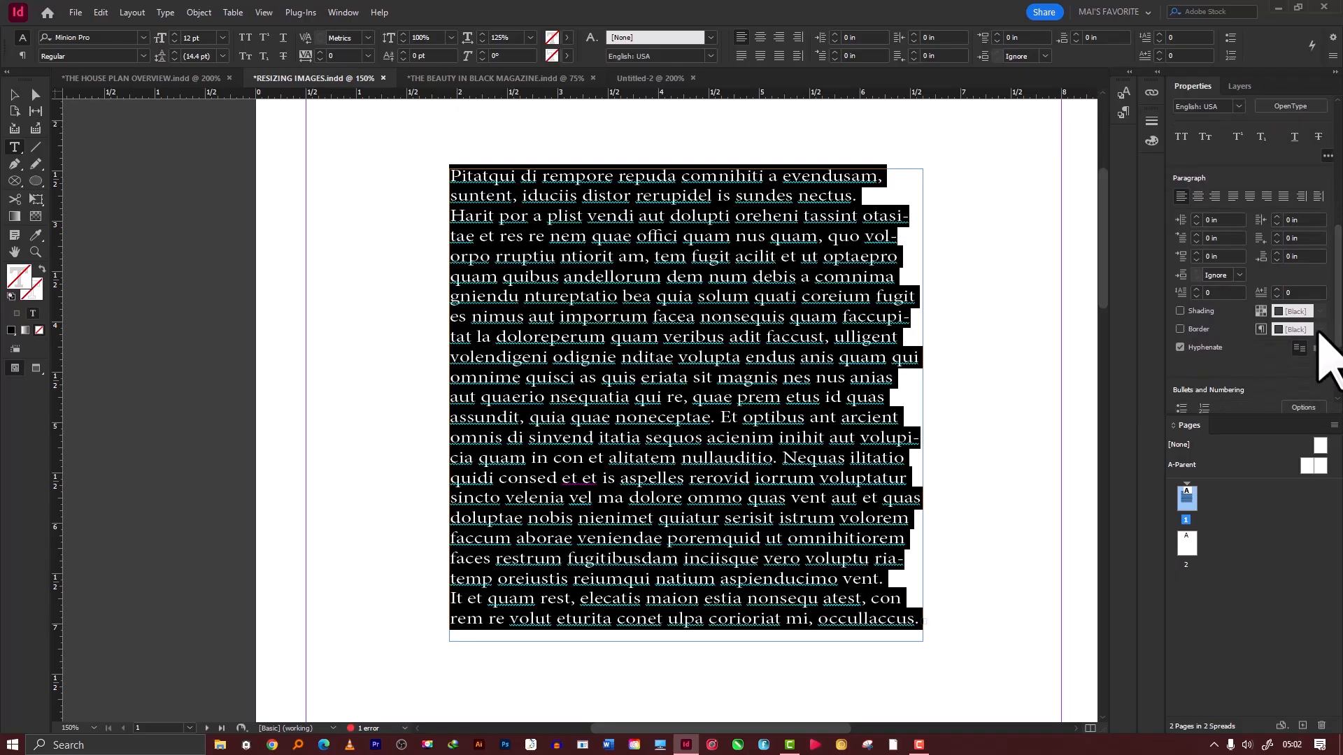
left_click(1180, 348)
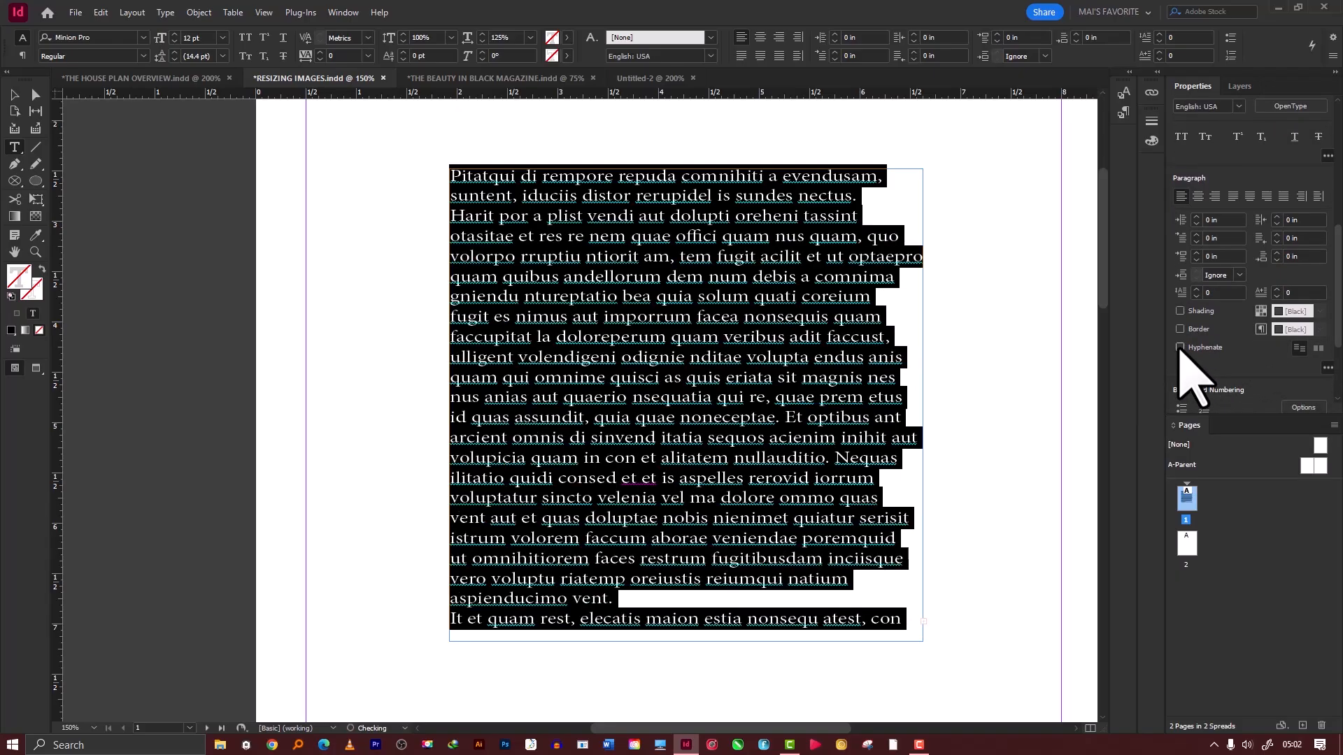
left_click(981, 402)
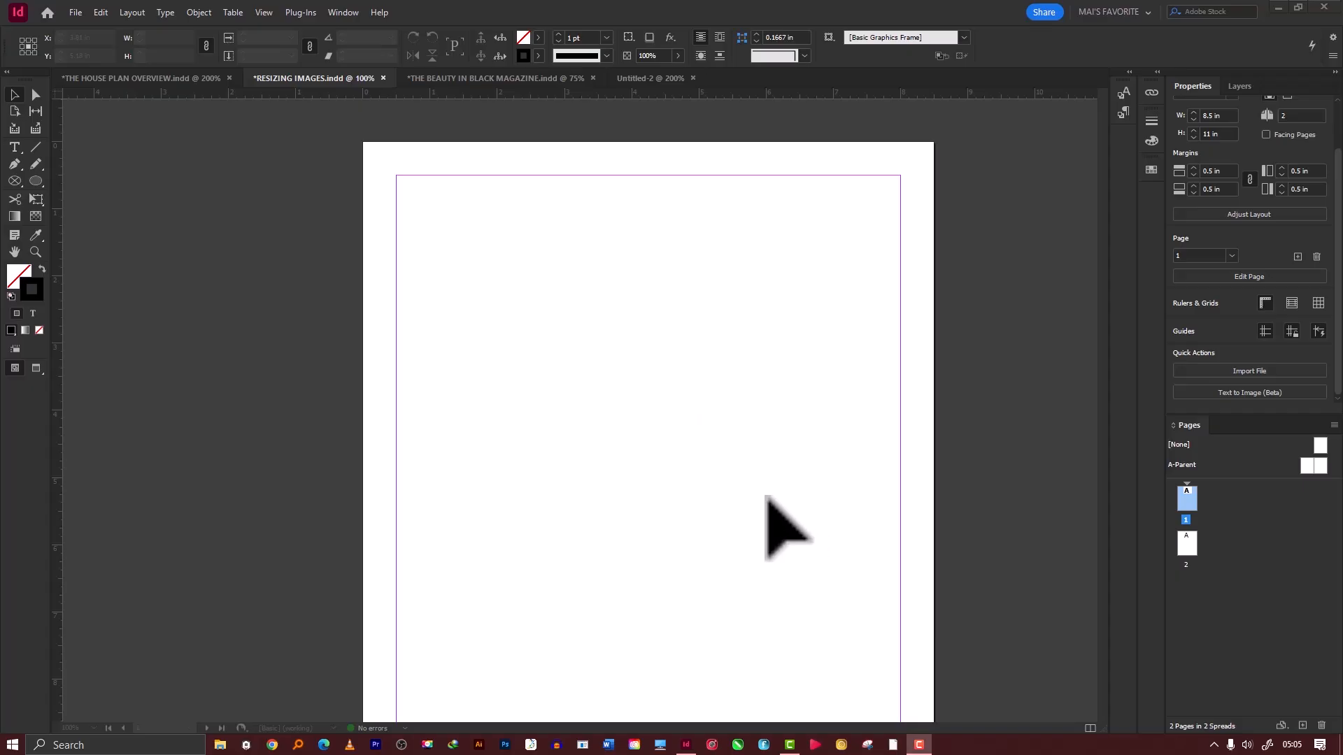
Step: Add a new process color swatch to the document in HSB mode with the hex value FCF6DE
left_click(1152, 170)
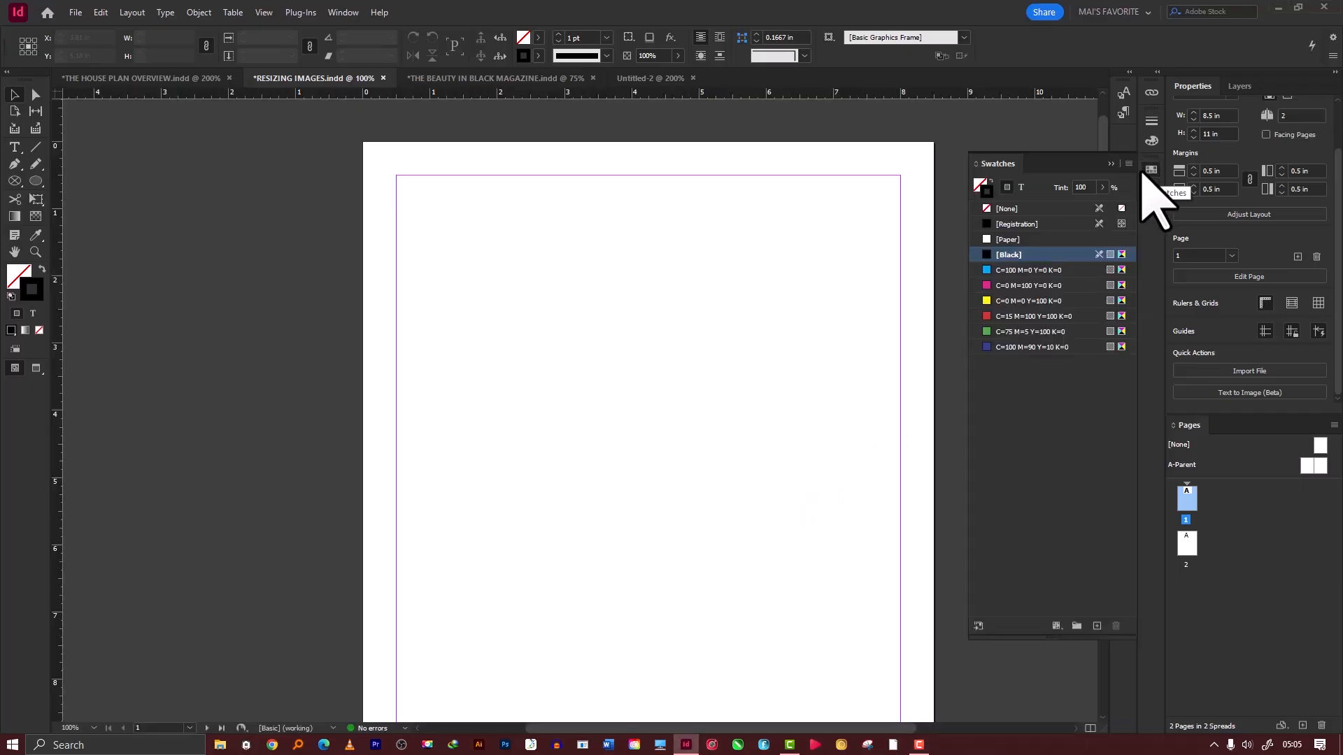
left_click(1128, 164)
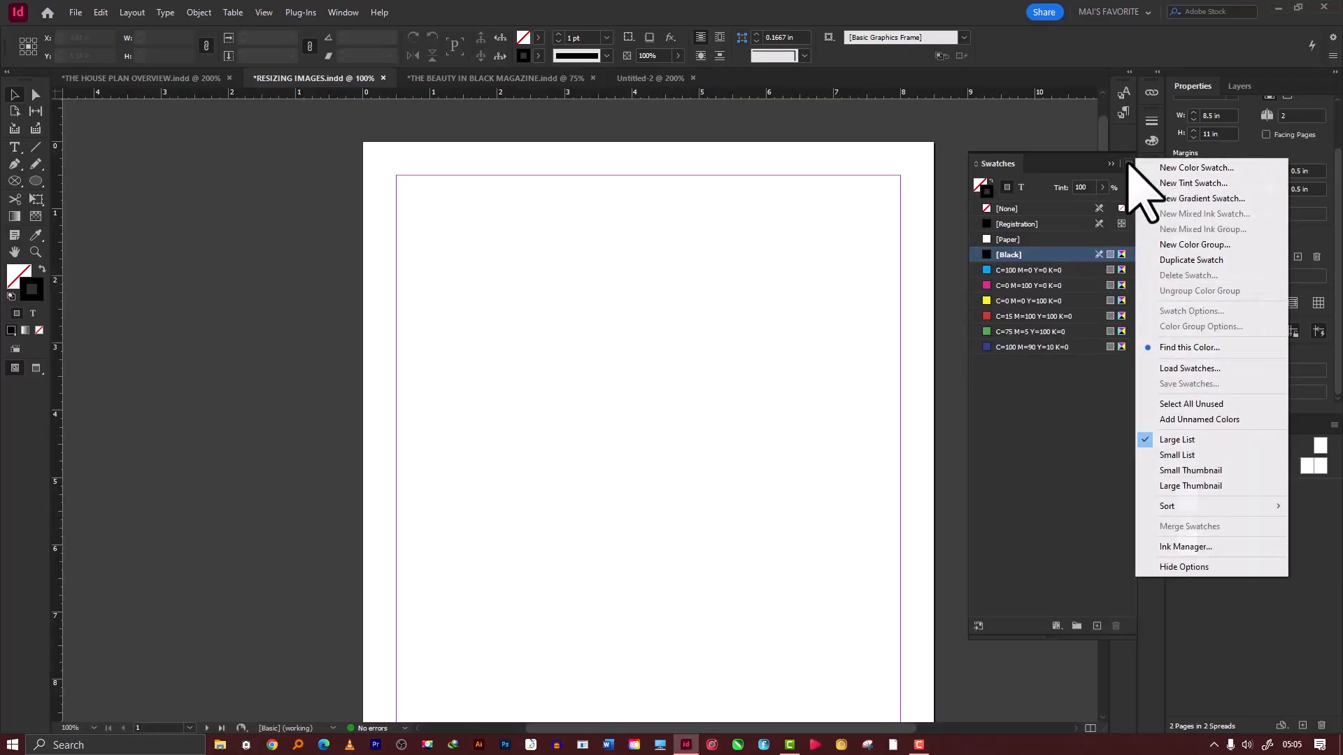
left_click(1170, 170)
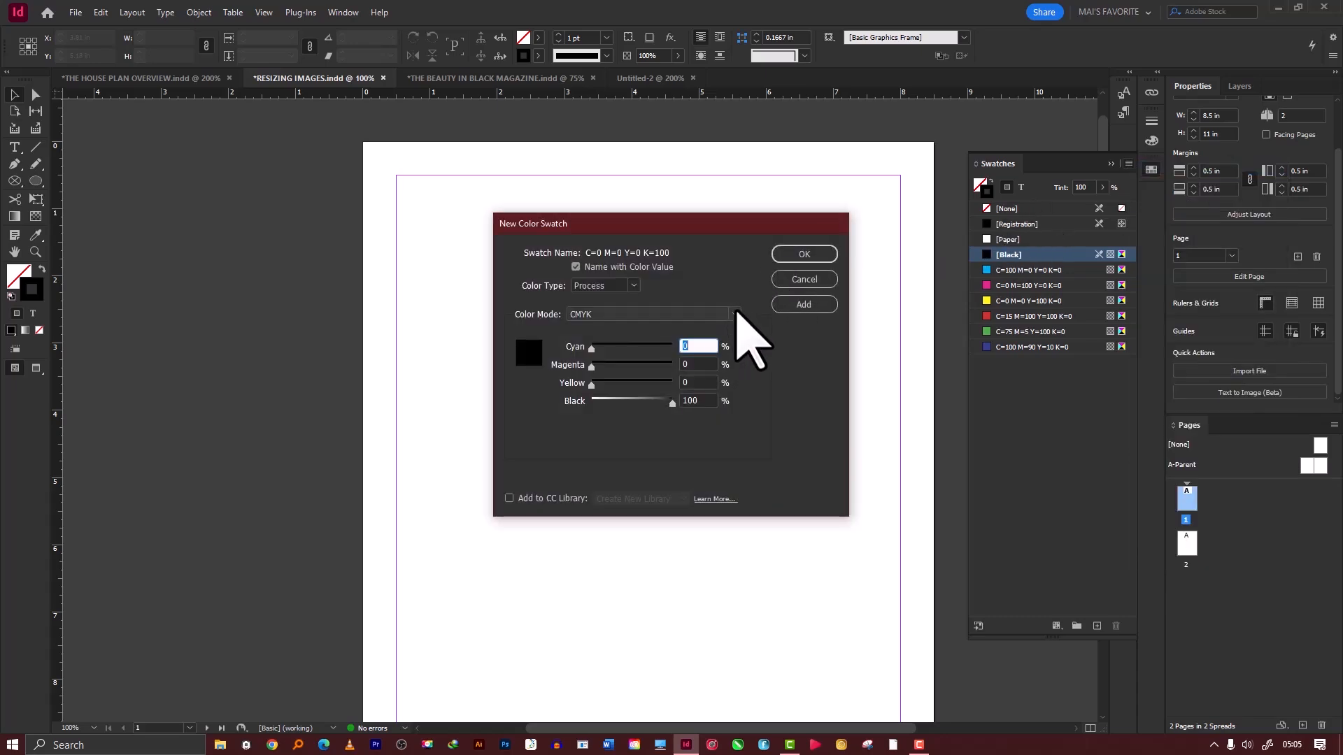
left_click(734, 314)
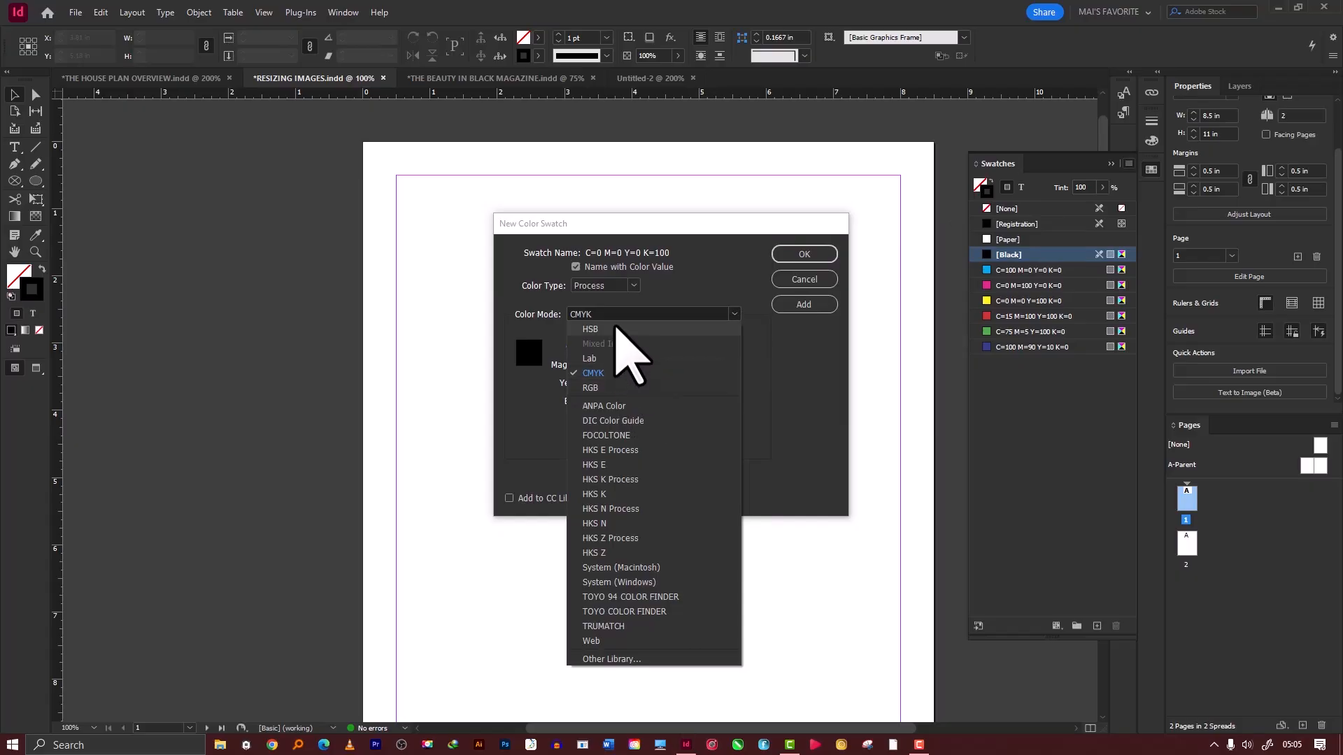
left_click(614, 329)
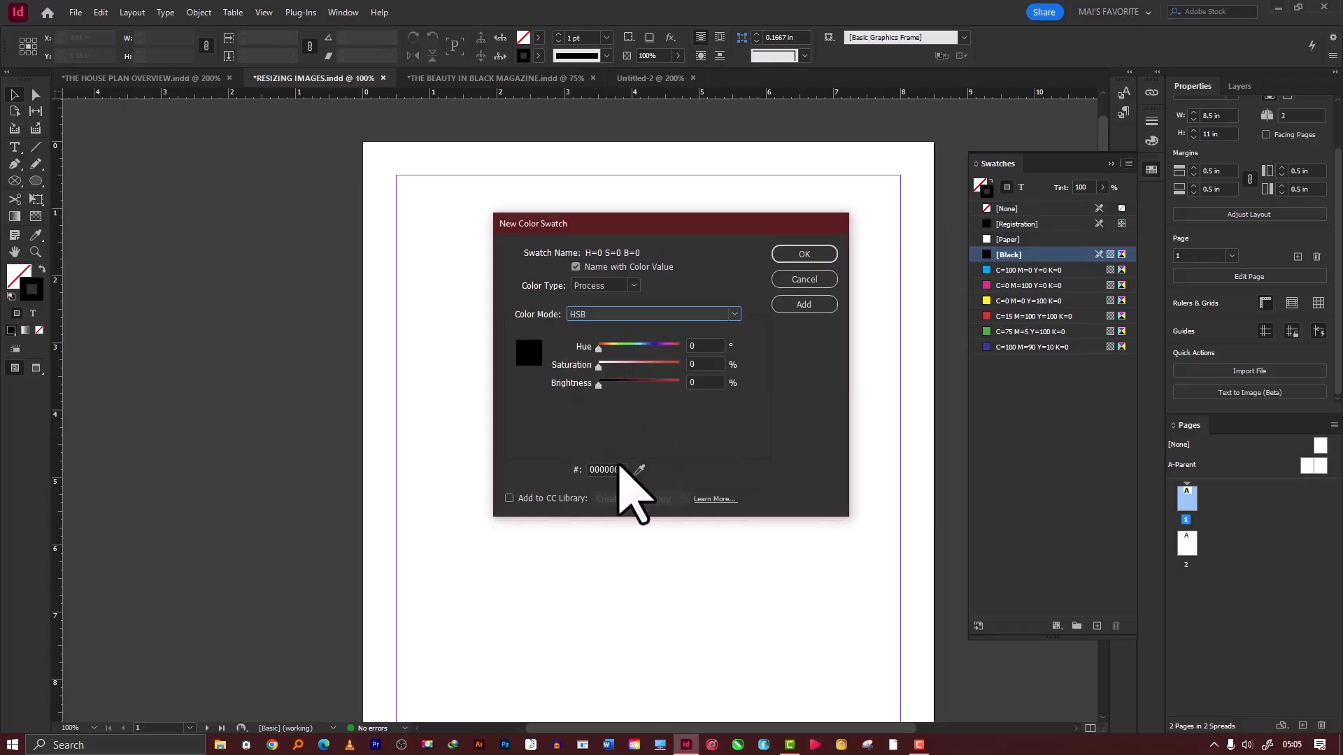
double_click(593, 467)
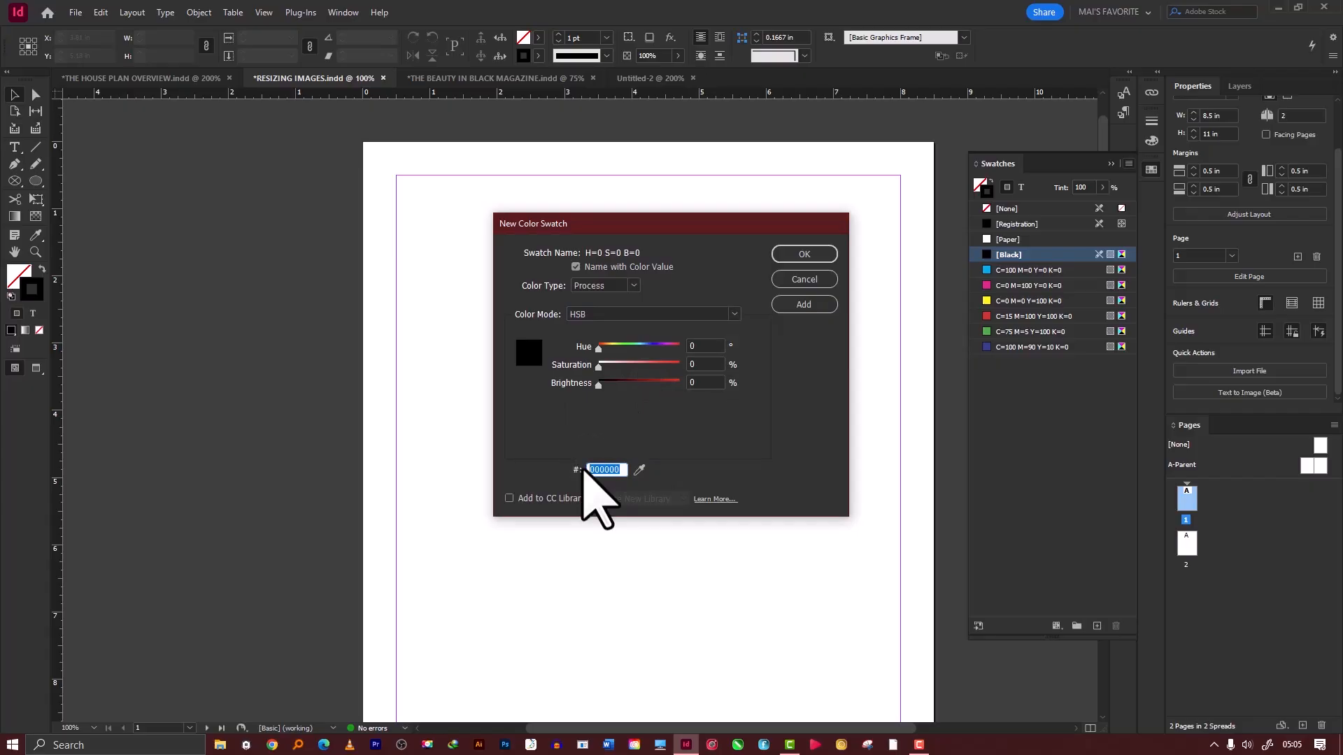
type("FCF6DE")
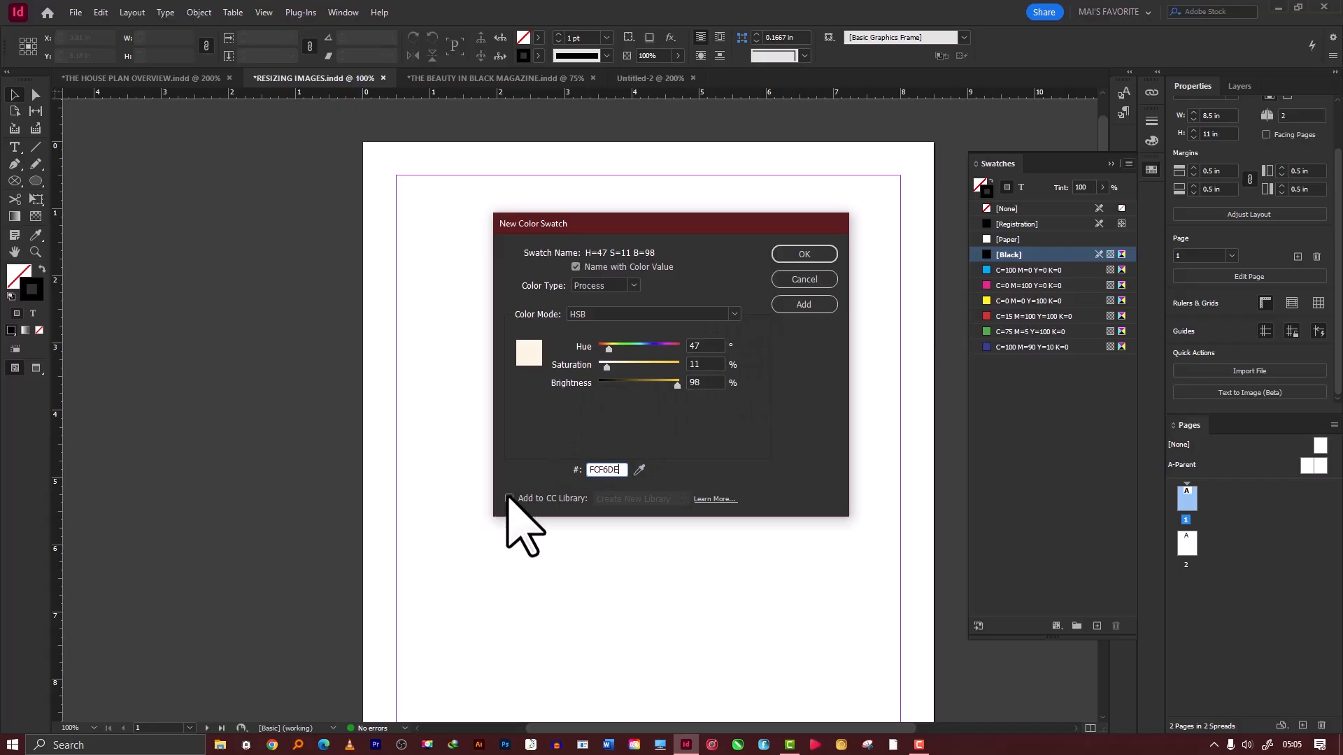
left_click(813, 304)
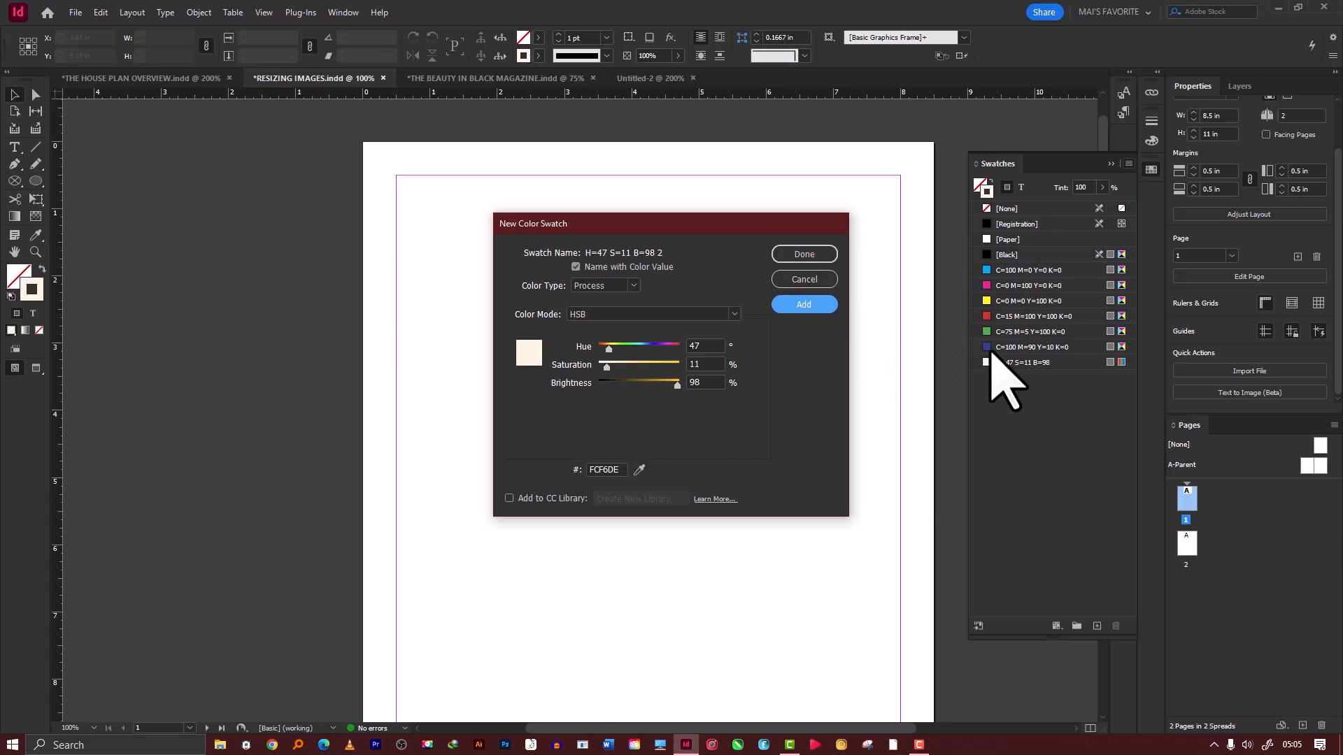